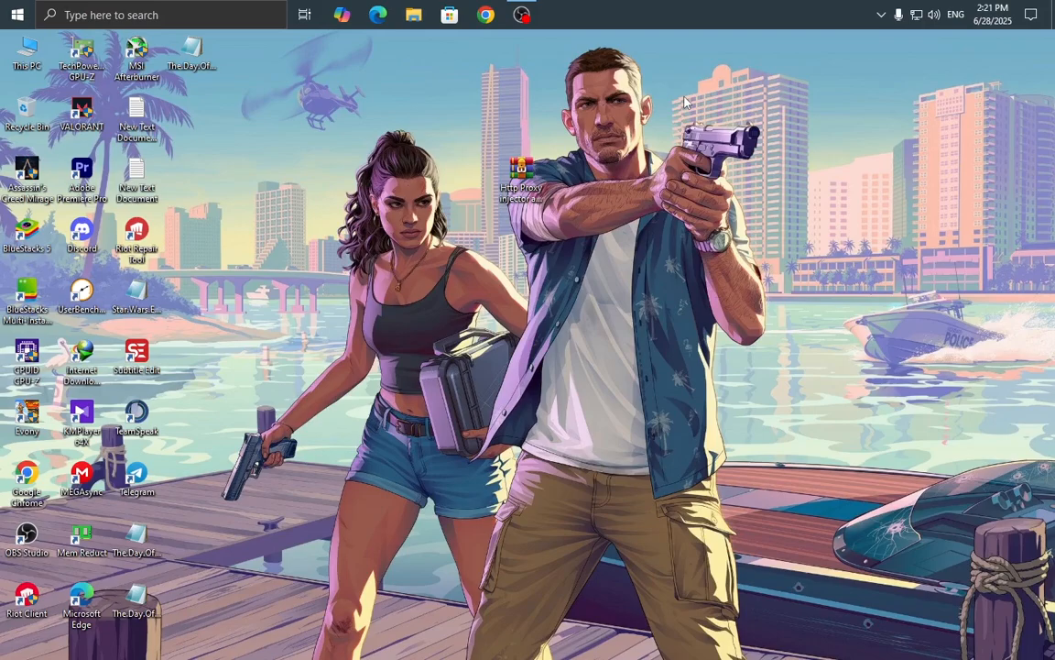
Refresh the desktop four times from its right-click menu.
right_click(684, 101)
click(715, 141)
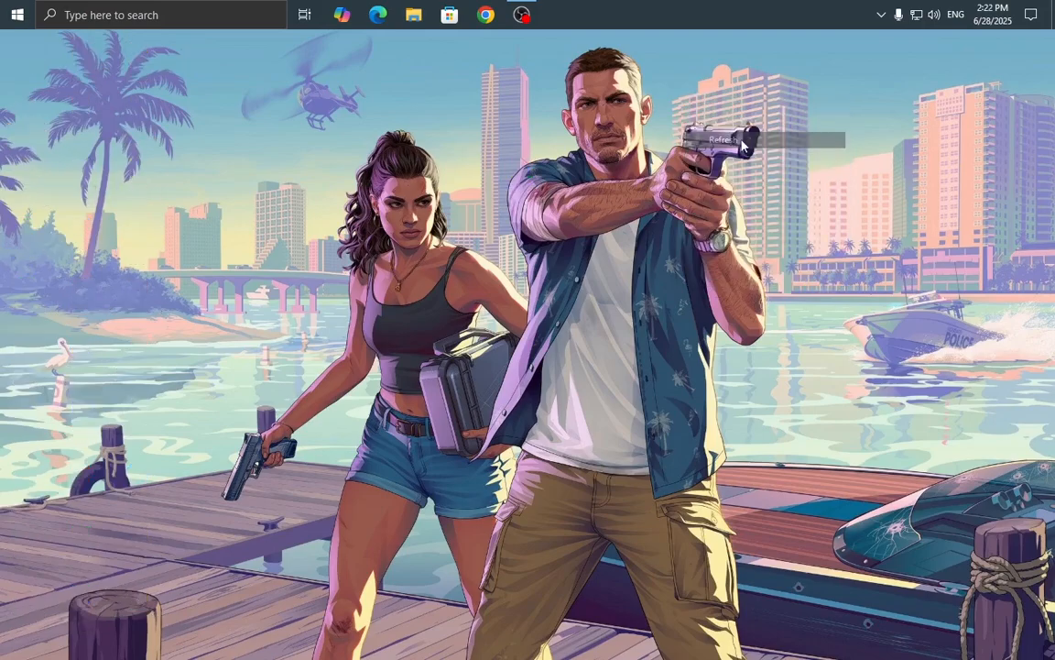
right_click(621, 123)
click(632, 161)
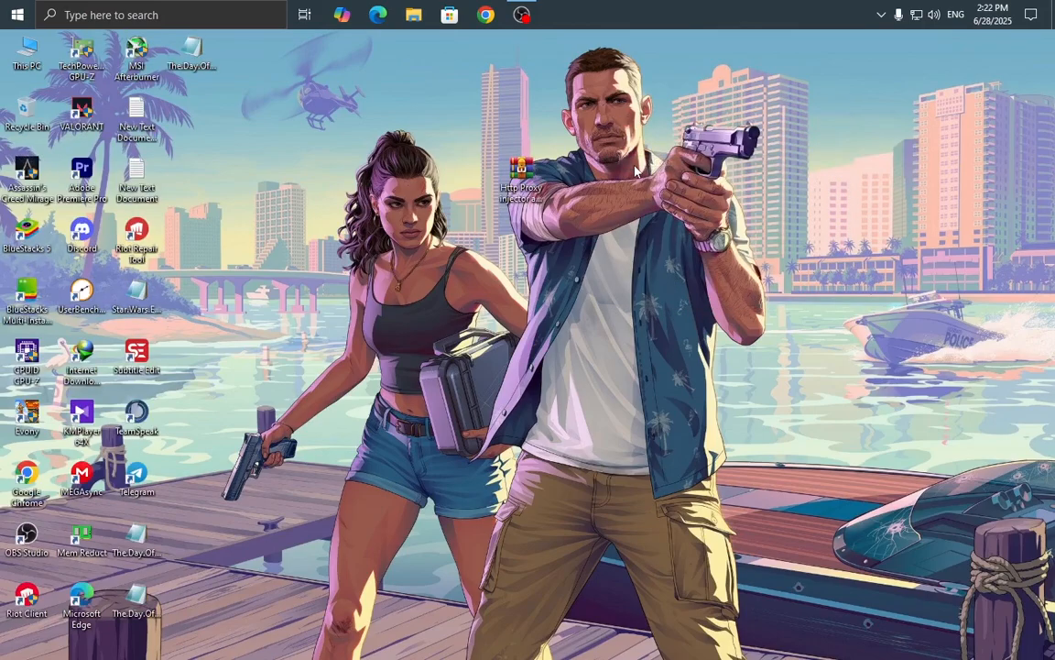
right_click(635, 171)
click(647, 209)
right_click(623, 169)
click(632, 210)
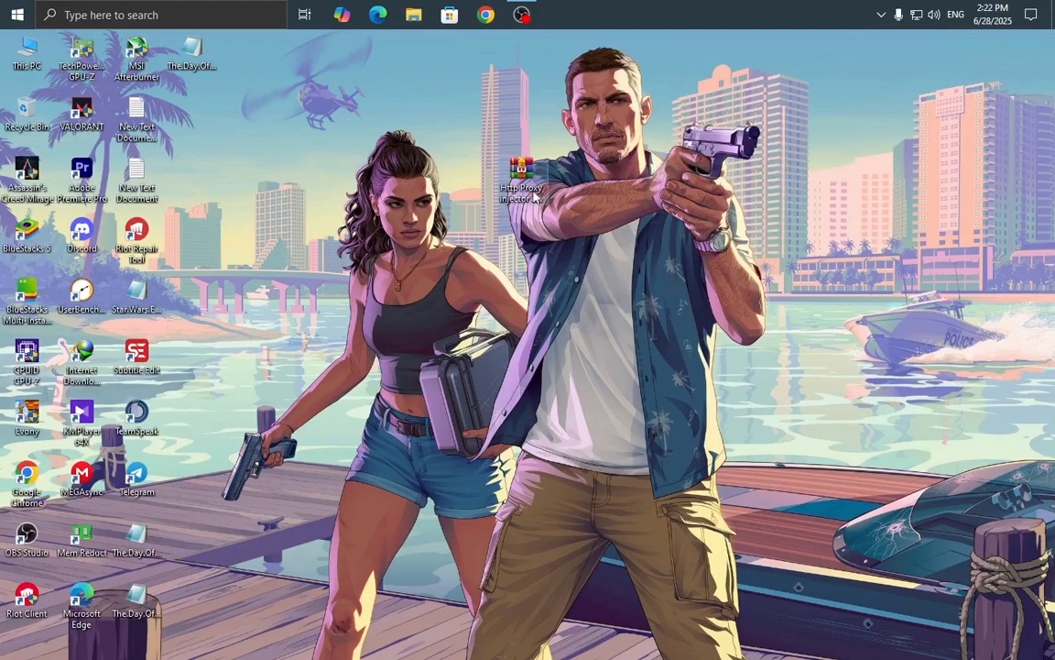
Shift the Http Proxy Injector and proxifier archive icon one spot left, then refresh again.
drag(534, 192, 475, 178)
right_click(600, 140)
click(609, 180)
right_click(565, 160)
click(575, 199)
right_click(533, 94)
click(546, 133)
right_click(544, 81)
click(553, 125)
right_click(592, 138)
click(602, 181)
right_click(612, 148)
click(622, 191)
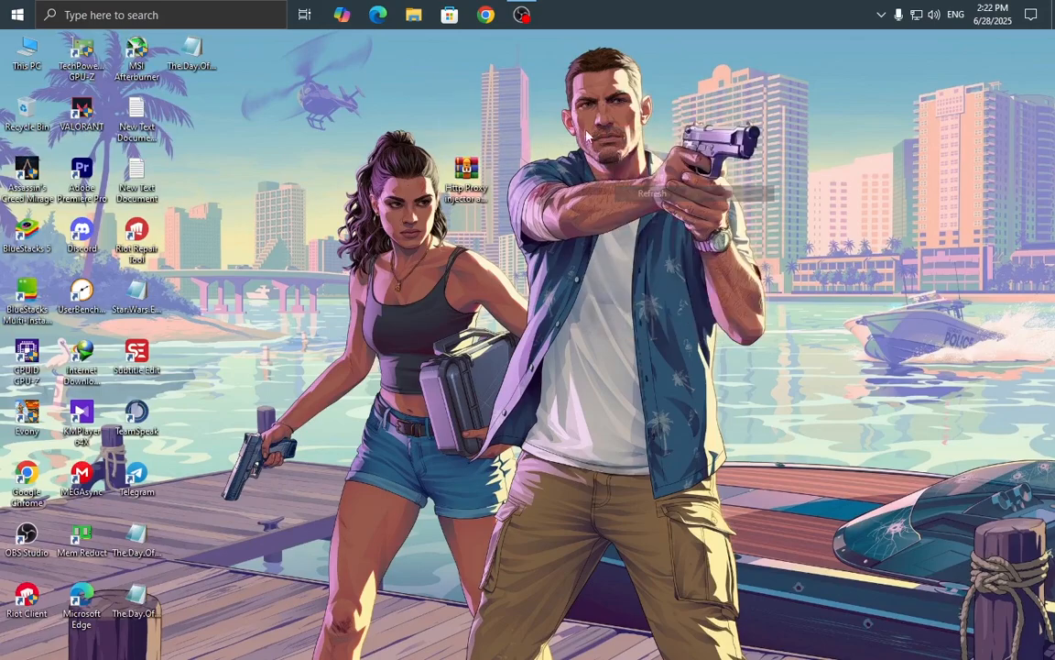
right_click(522, 110)
click(539, 150)
Keep refreshing the desktop with repeated Refresh commands.
right_click(522, 87)
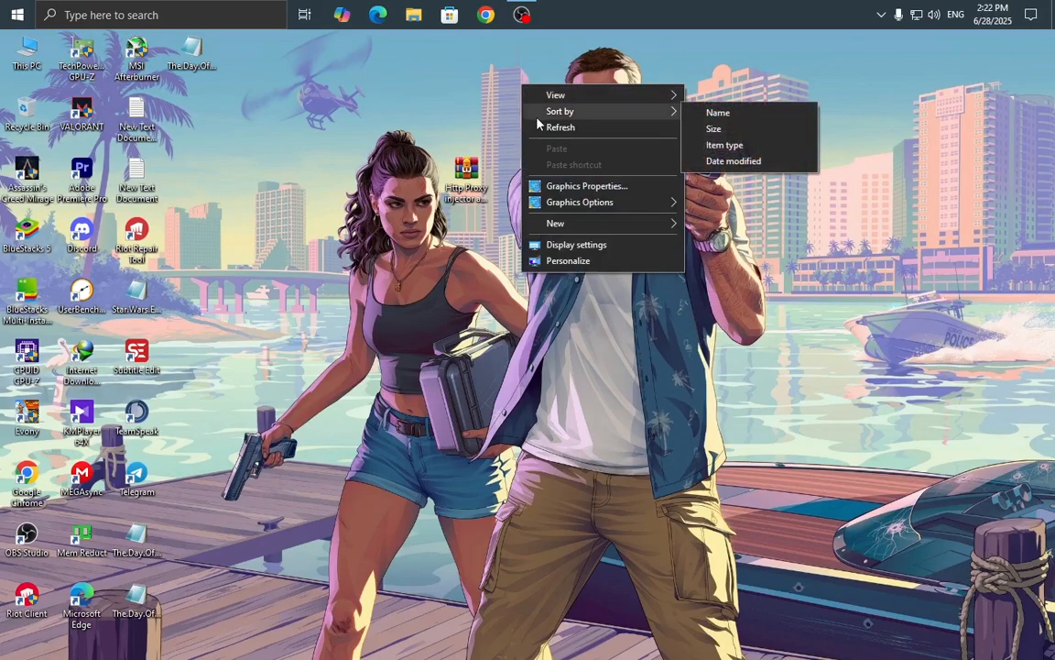
click(546, 127)
right_click(486, 89)
click(550, 139)
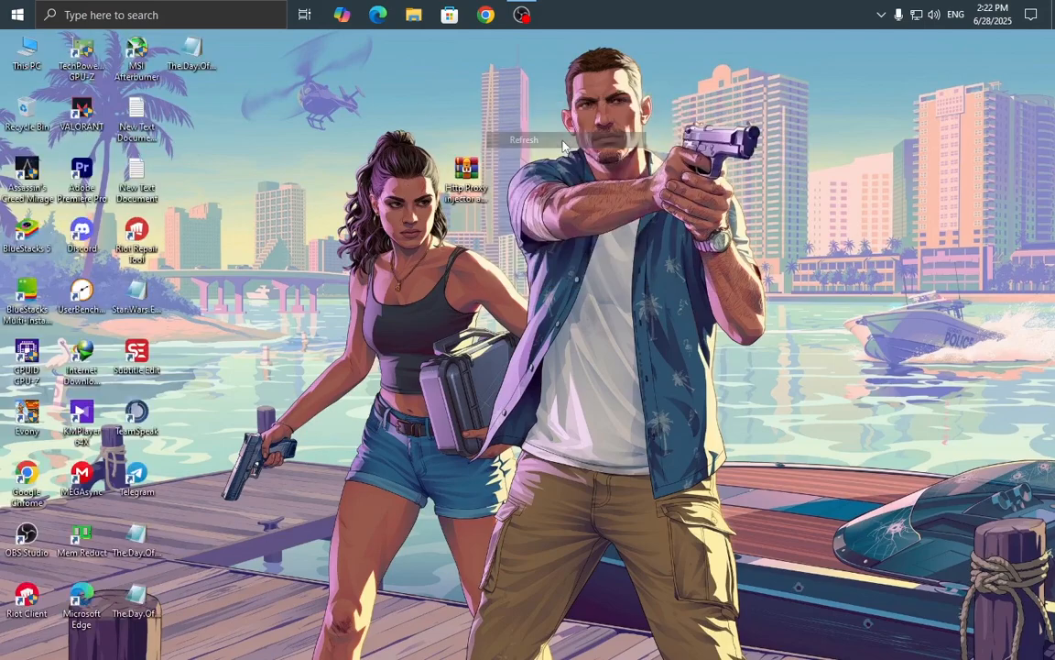
right_click(491, 100)
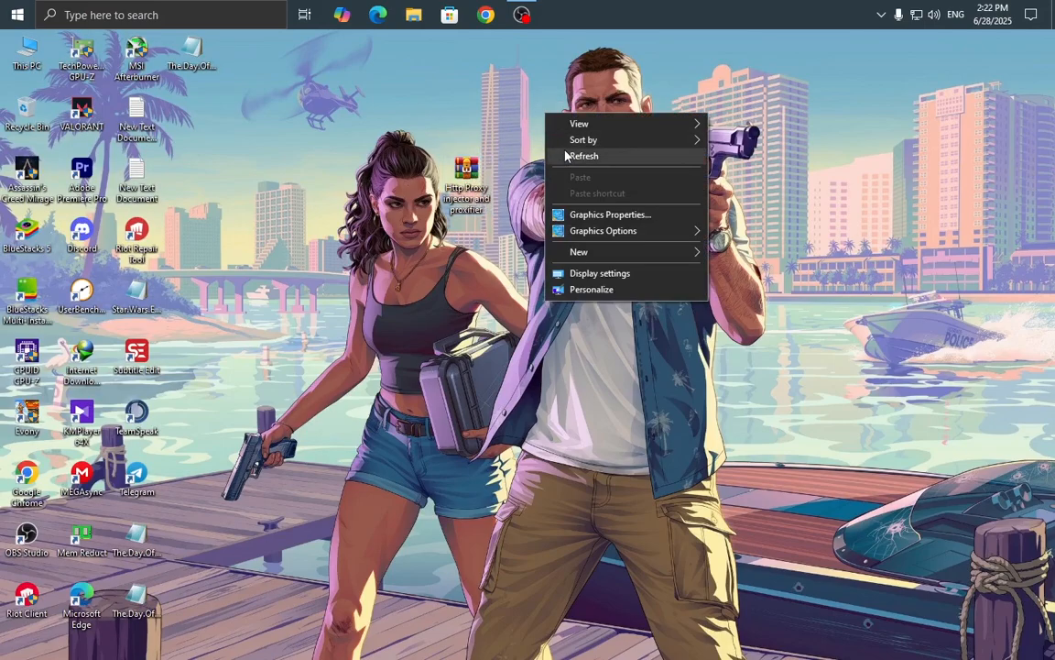
click(550, 141)
right_click(600, 154)
click(621, 190)
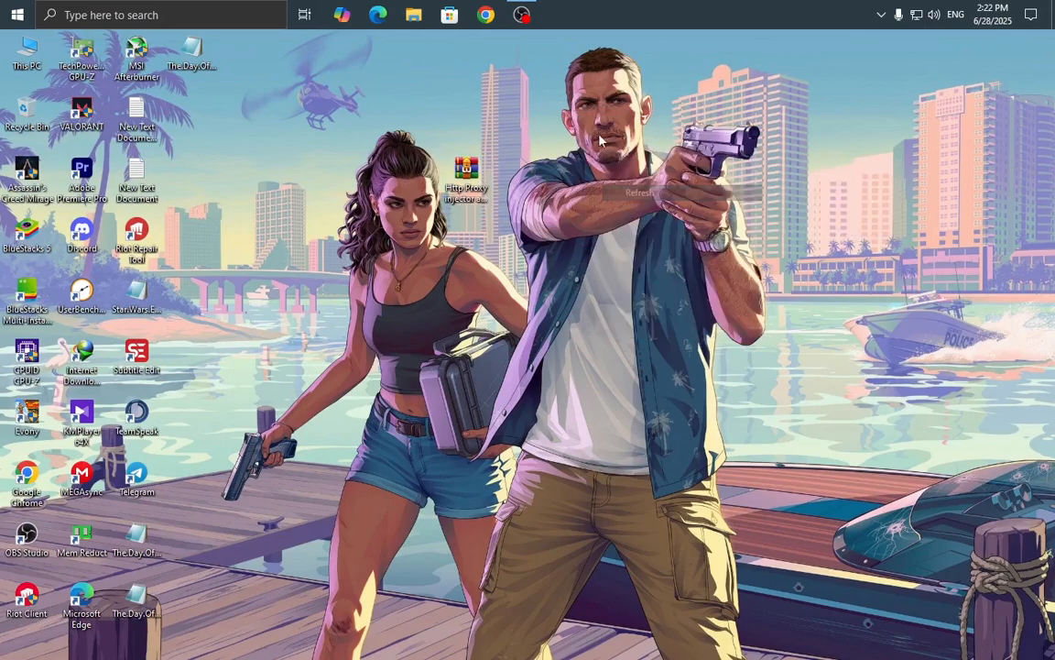
right_click(594, 151)
click(610, 191)
right_click(594, 121)
click(606, 162)
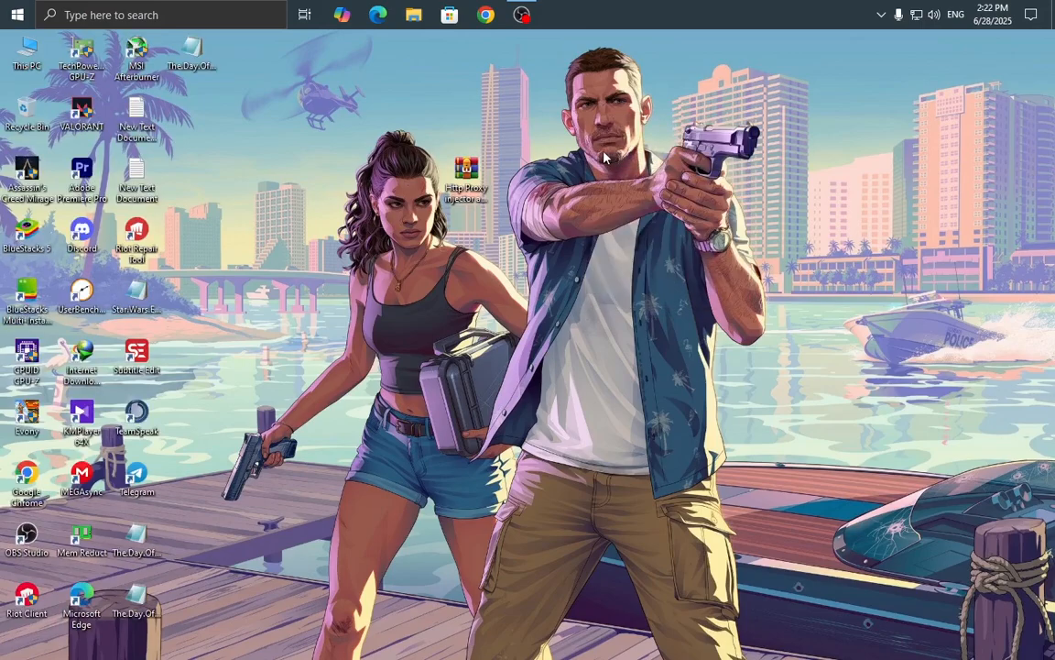
Select and deselect the archive icon, then refresh the desktop a few more times.
click(468, 190)
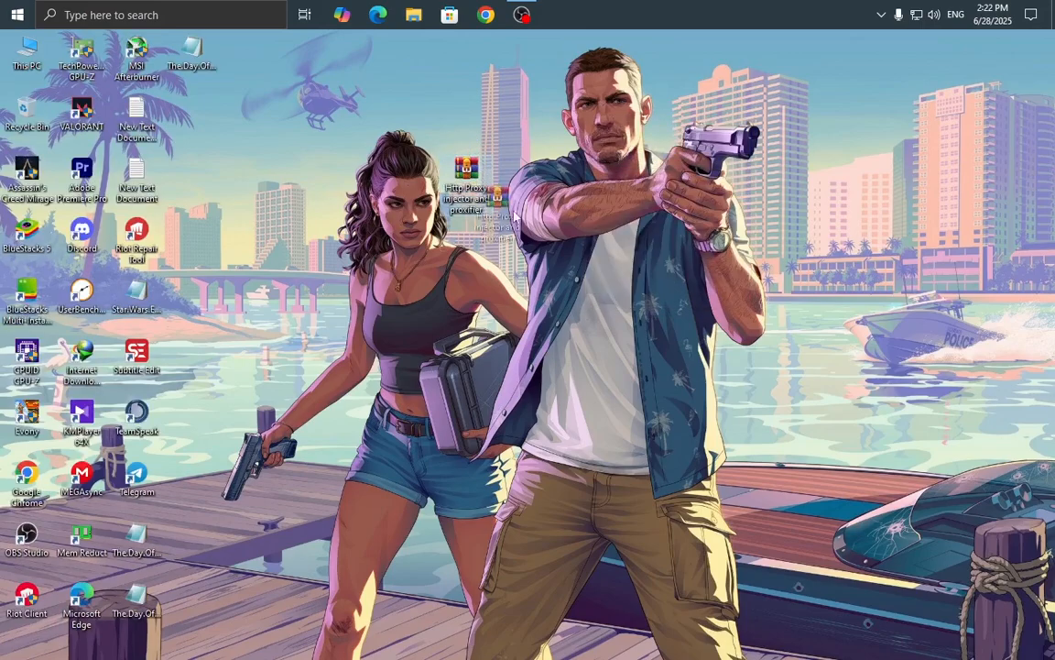
click(506, 186)
right_click(579, 130)
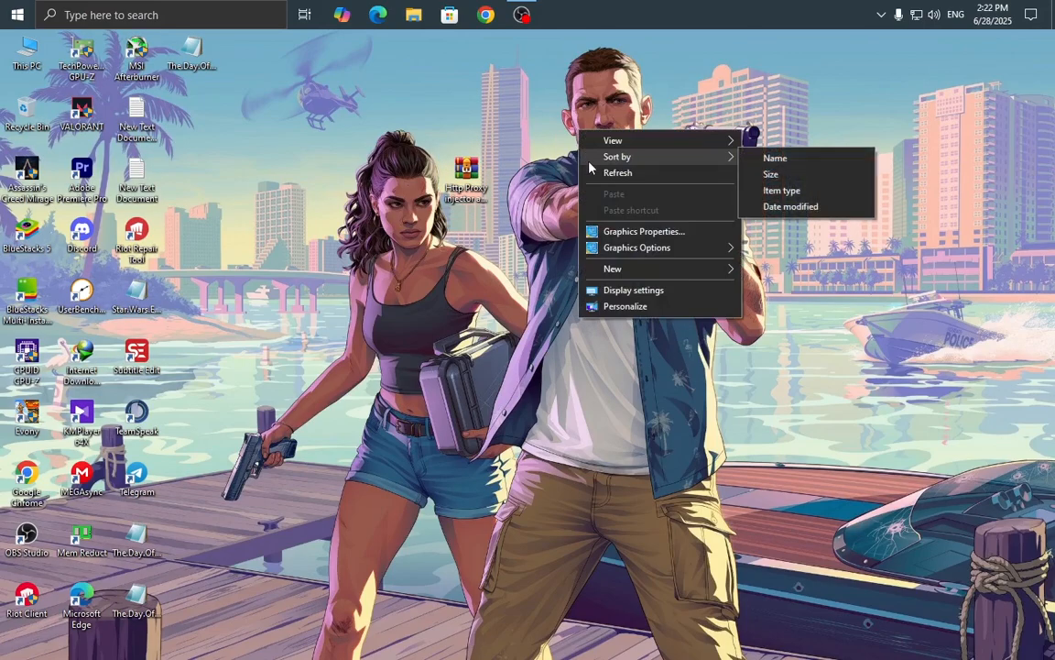
click(603, 178)
right_click(565, 151)
click(608, 197)
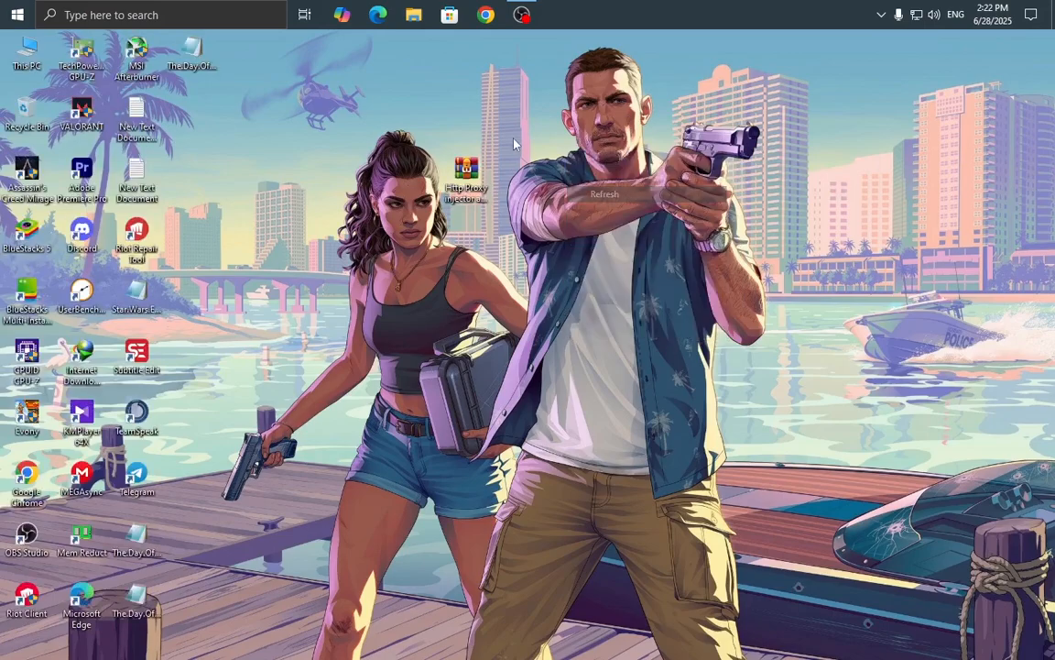
right_click(516, 137)
click(537, 177)
right_click(542, 128)
click(555, 166)
right_click(480, 119)
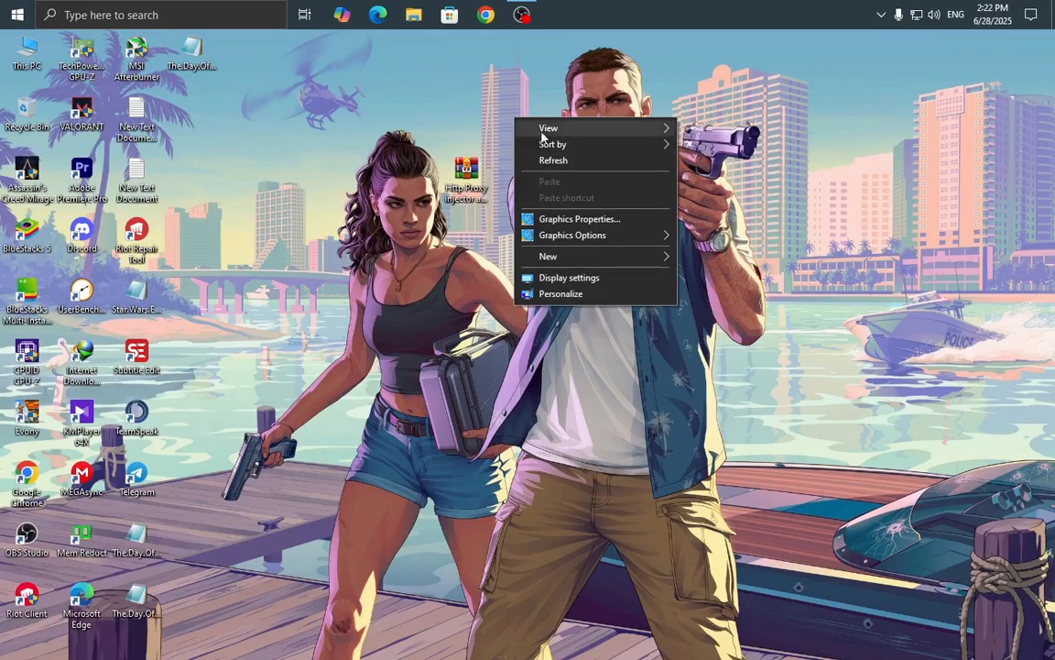
Launch Chrome with a saved profile and search Google for 'http proxy injector download'.
click(541, 161)
click(486, 14)
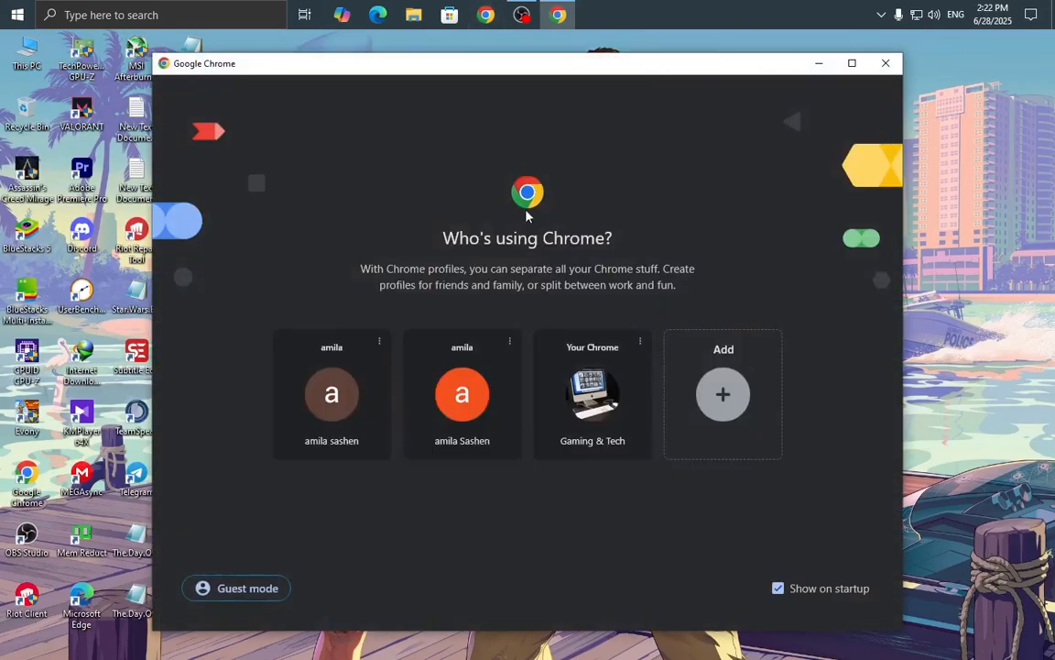
click(420, 394)
click(384, 290)
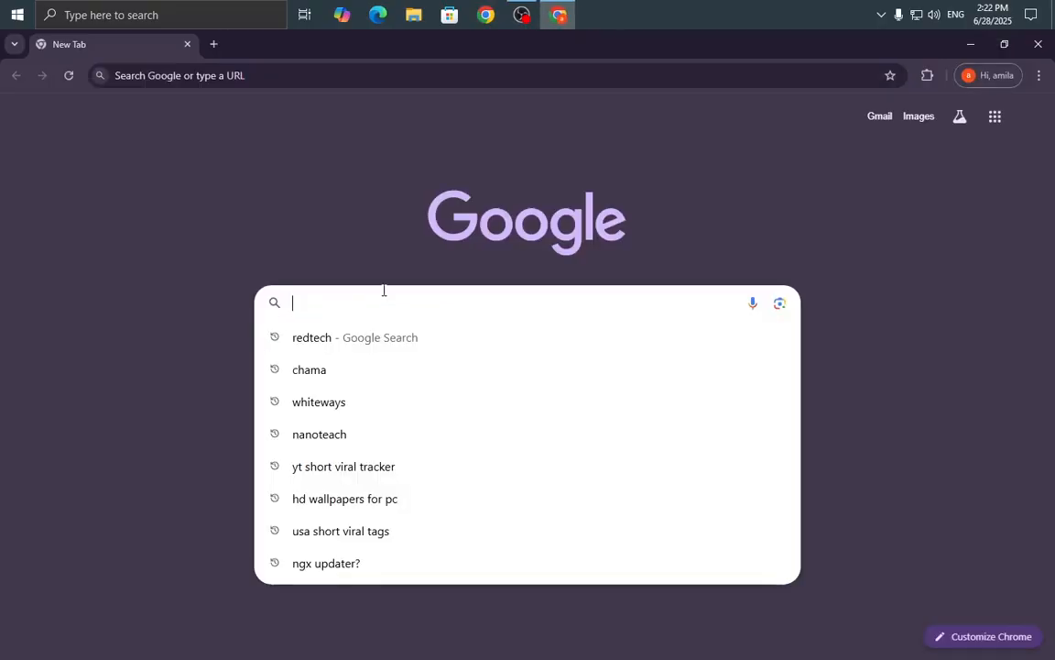
text(p)
key(BackSpace)
text(ht)
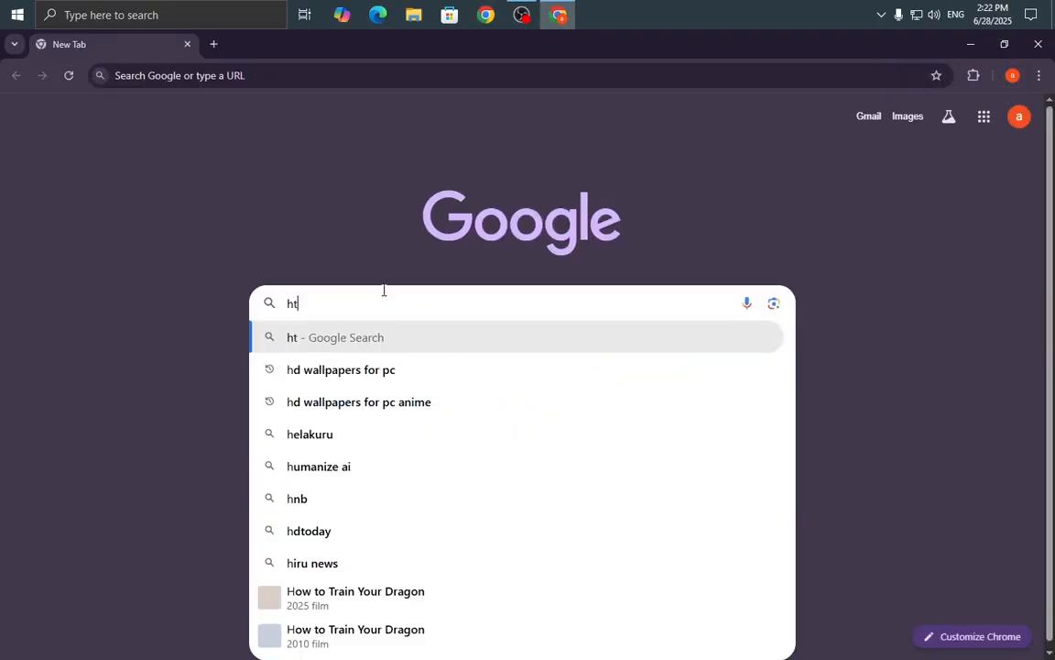
text(tp)
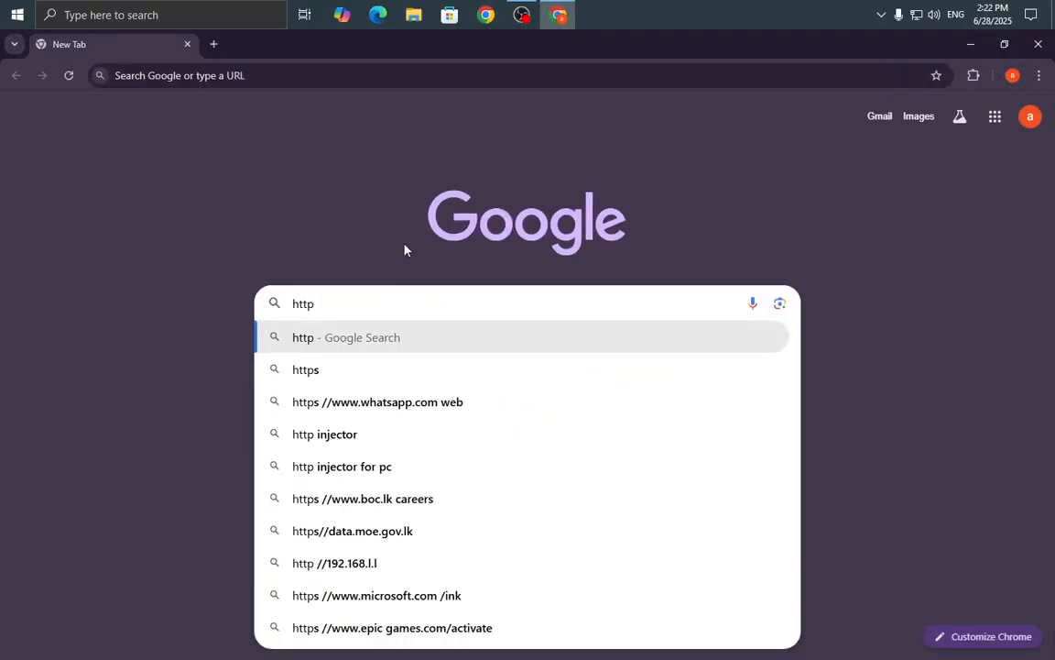
text( pro)
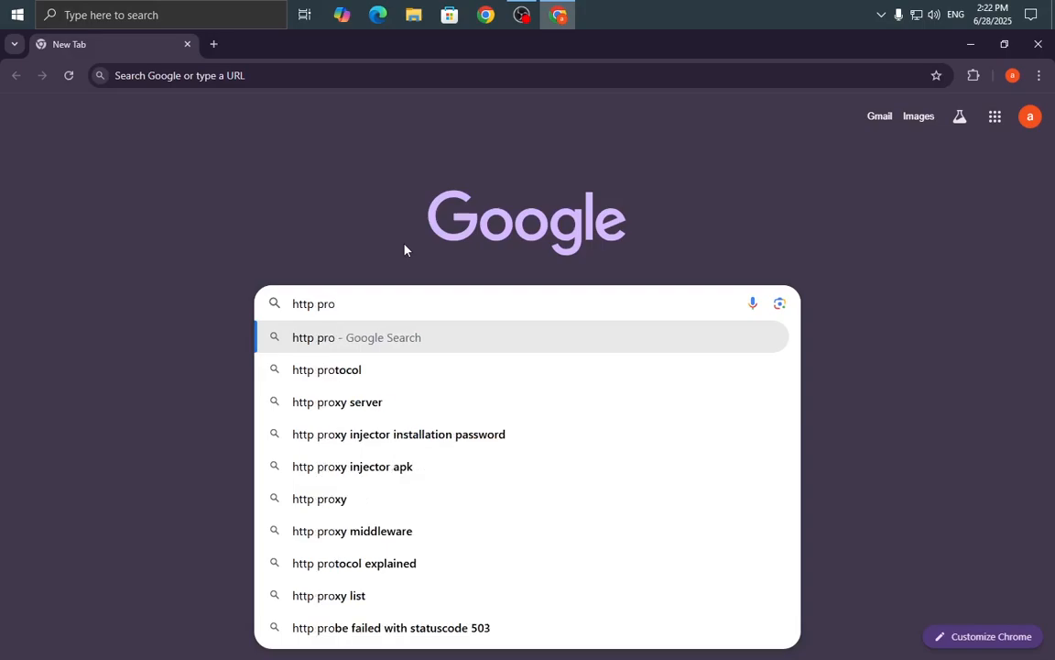
text(xy )
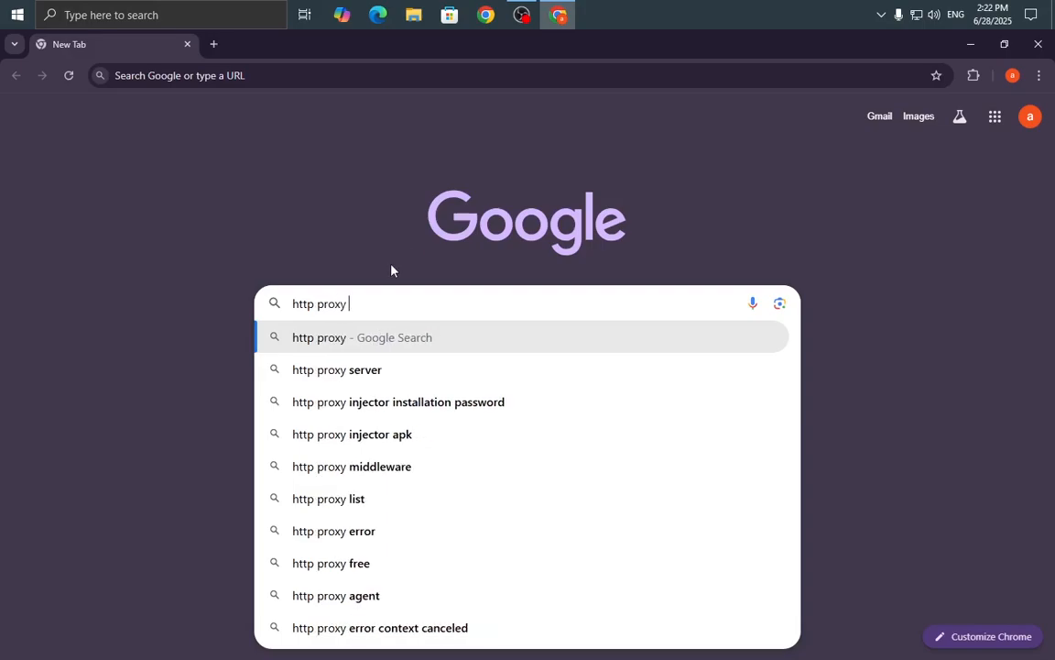
text(inj)
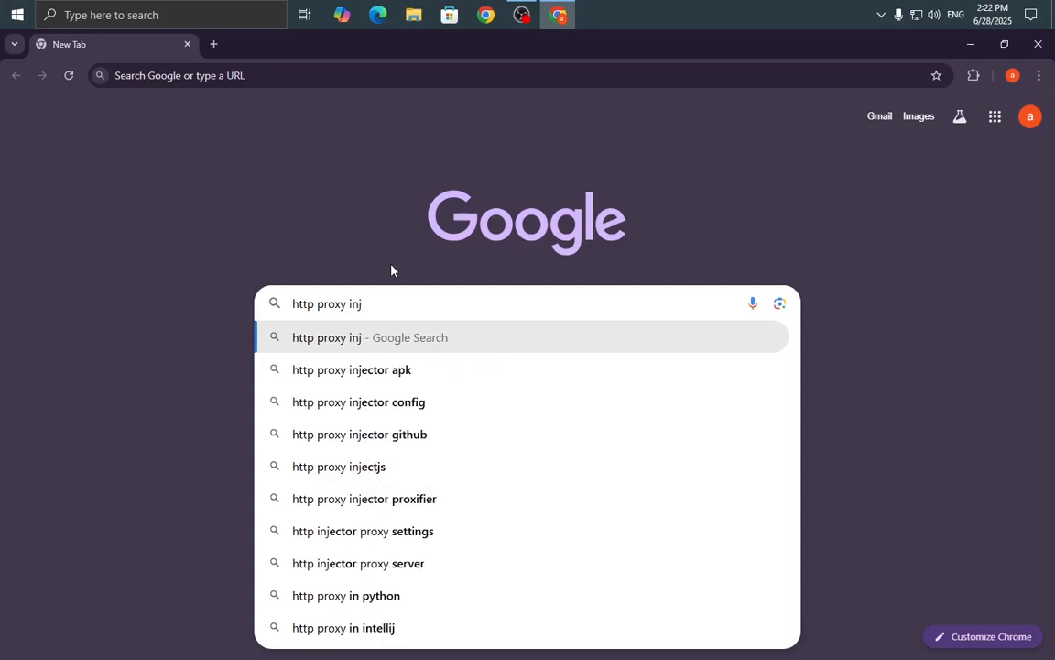
text(ec)
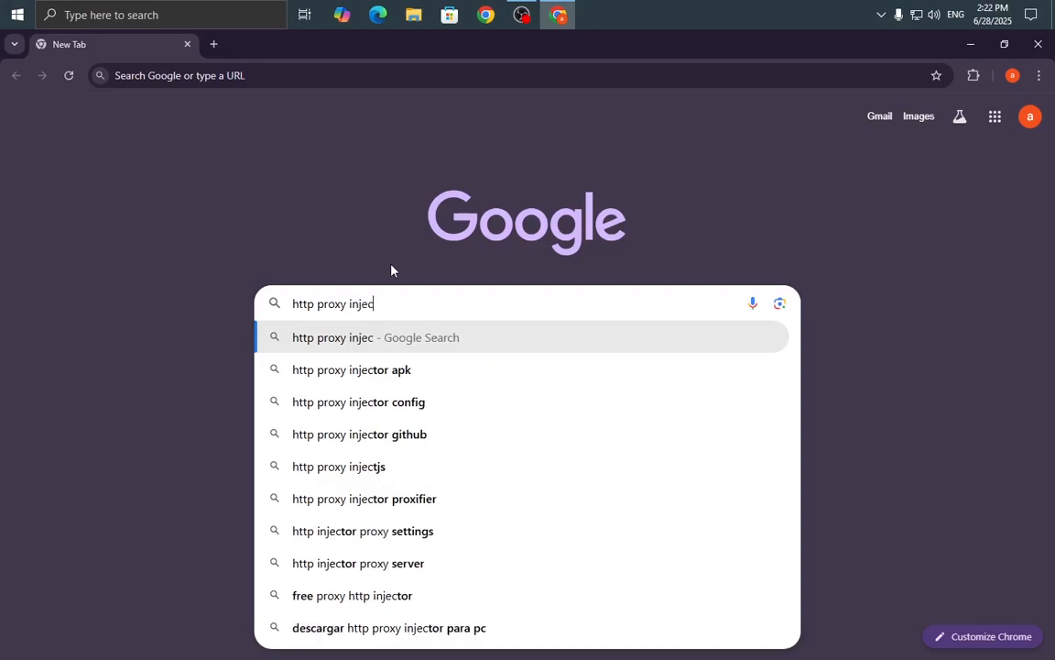
text(tor d)
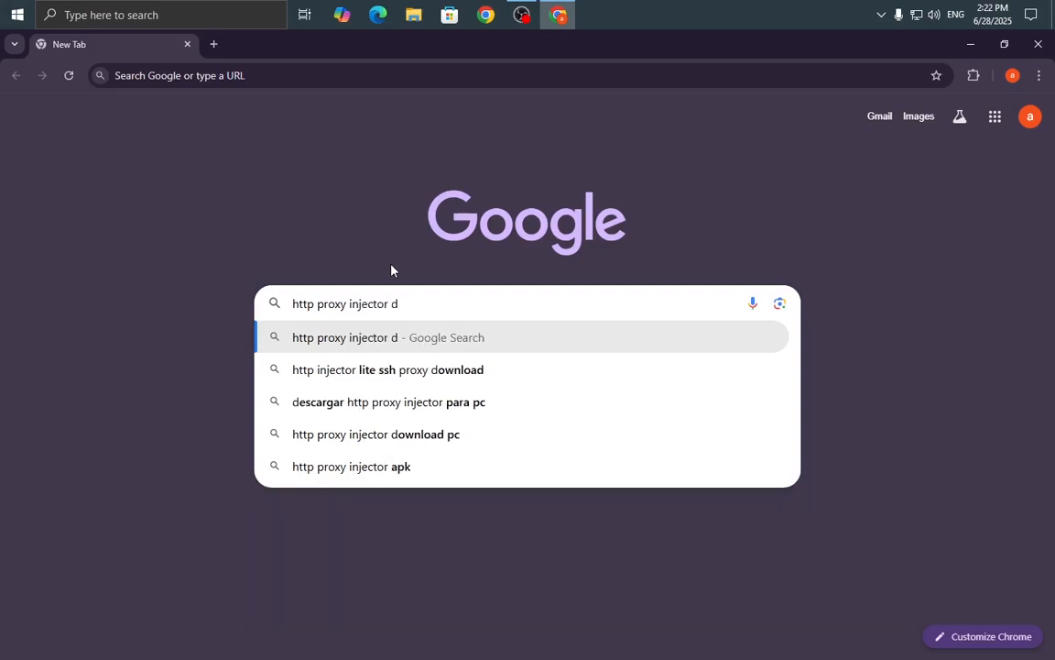
text(ownload)
key(Return)
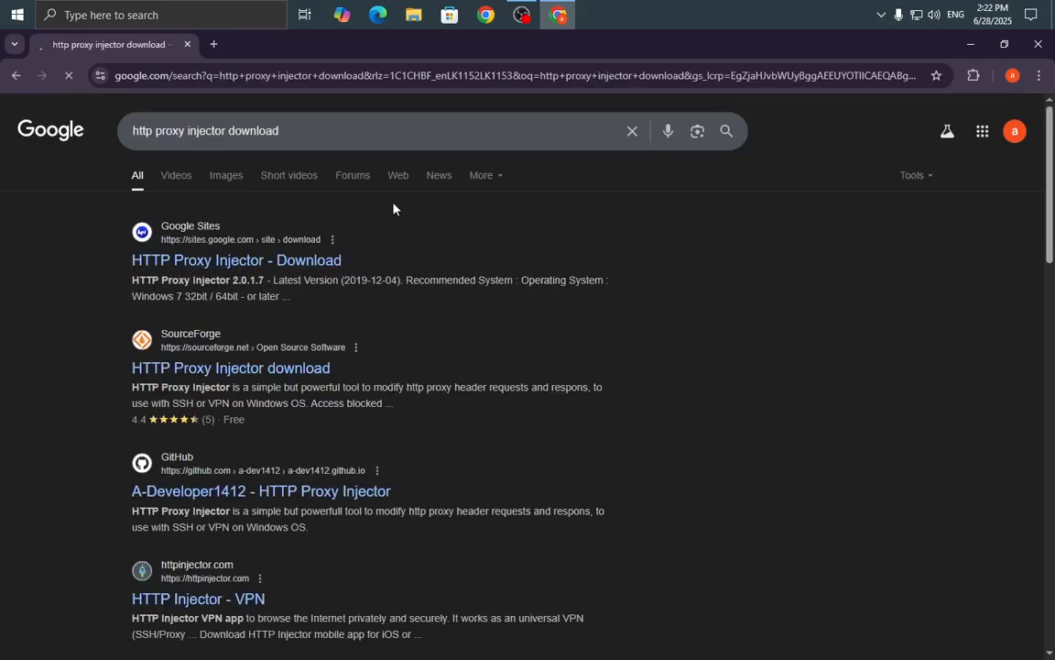
Look through the search results, then close Chrome.
scroll(513, 348, down, 3)
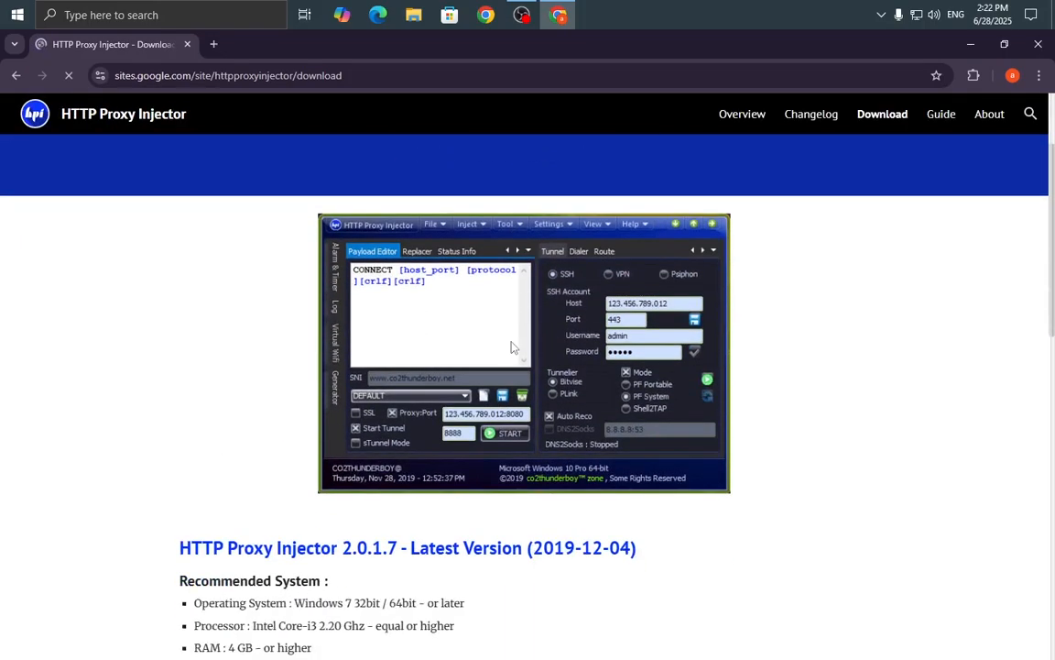
scroll(255, 403, down, 2)
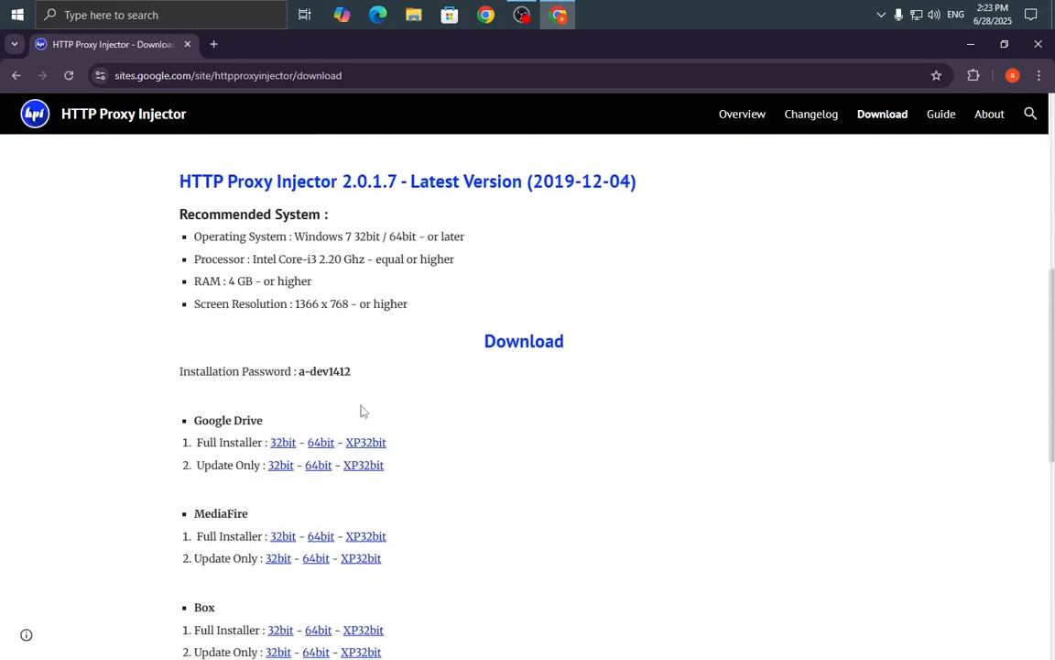
scroll(157, 351, down, 4)
scroll(237, 309, up, 2)
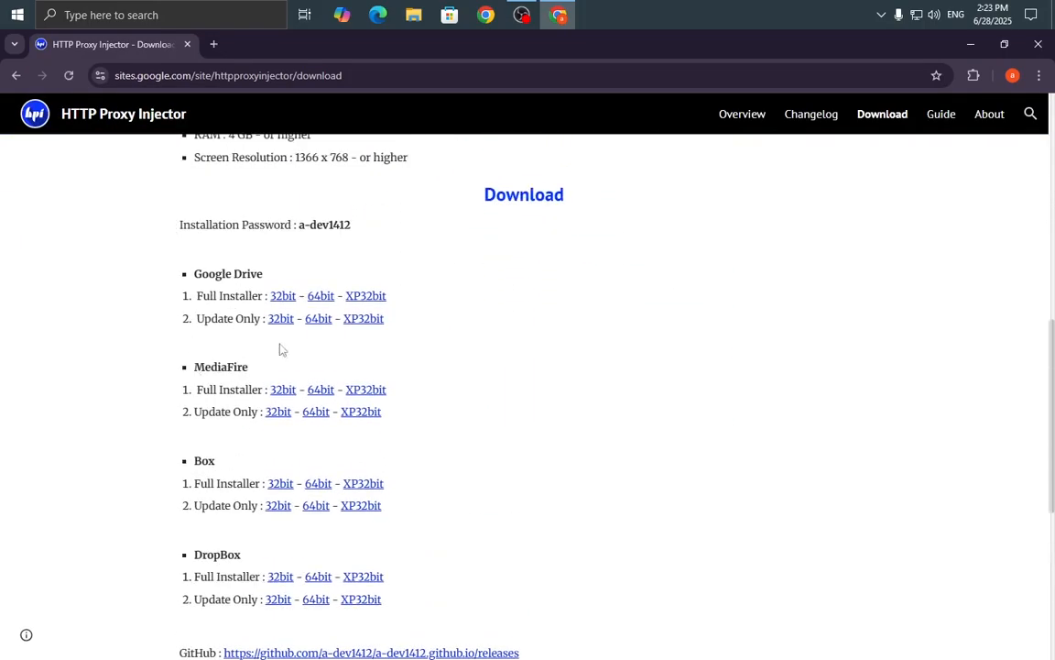
scroll(538, 379, up, 2)
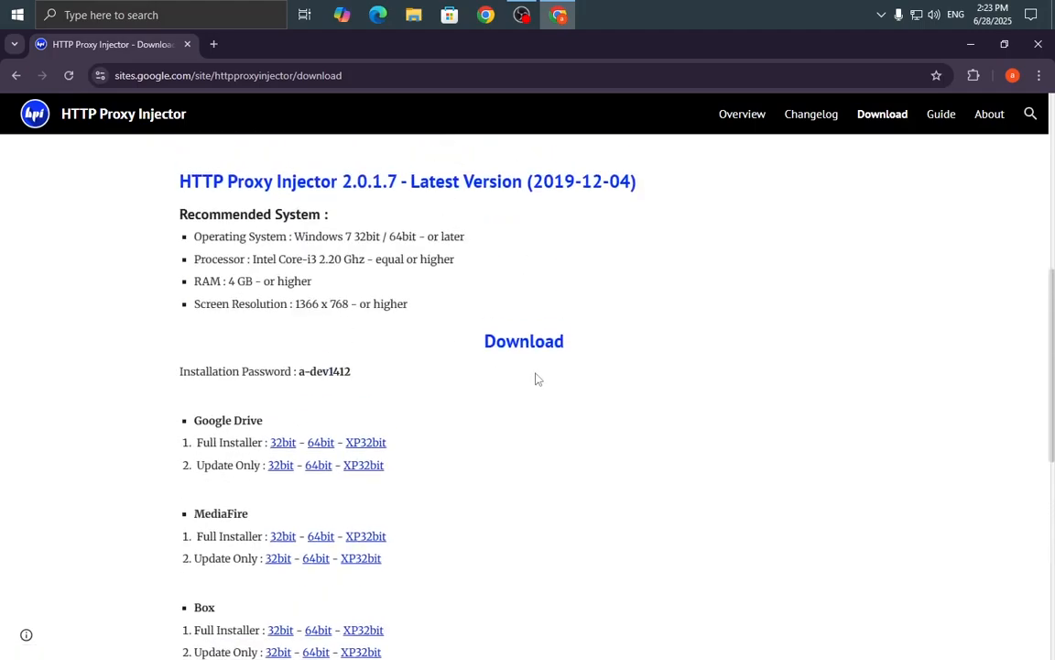
scroll(508, 449, up, 2)
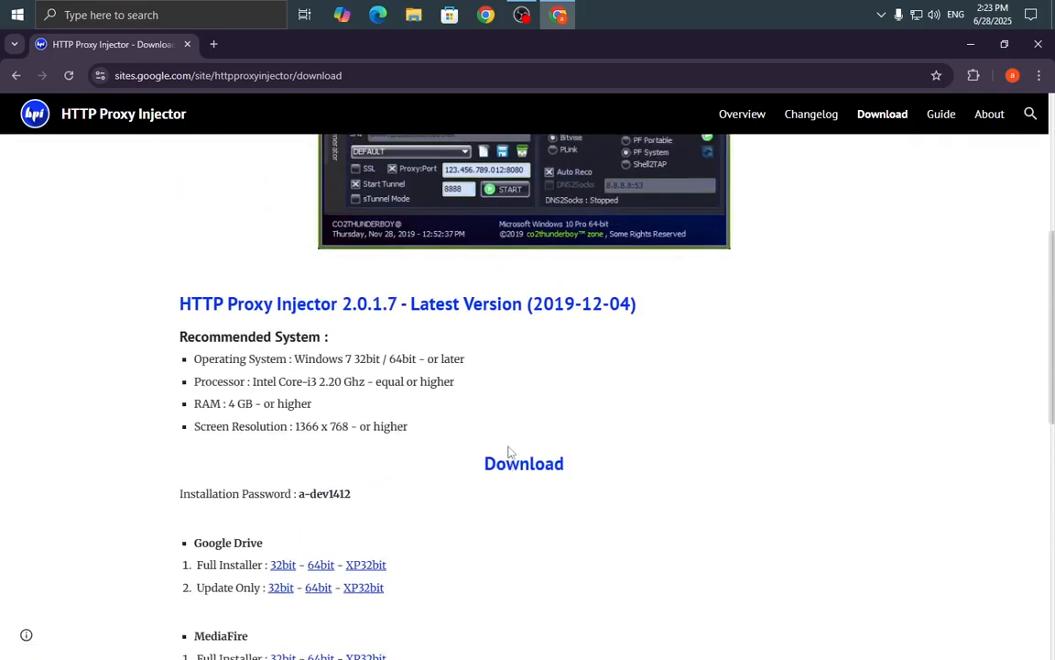
scroll(513, 435, down, 2)
scroll(511, 426, up, 2)
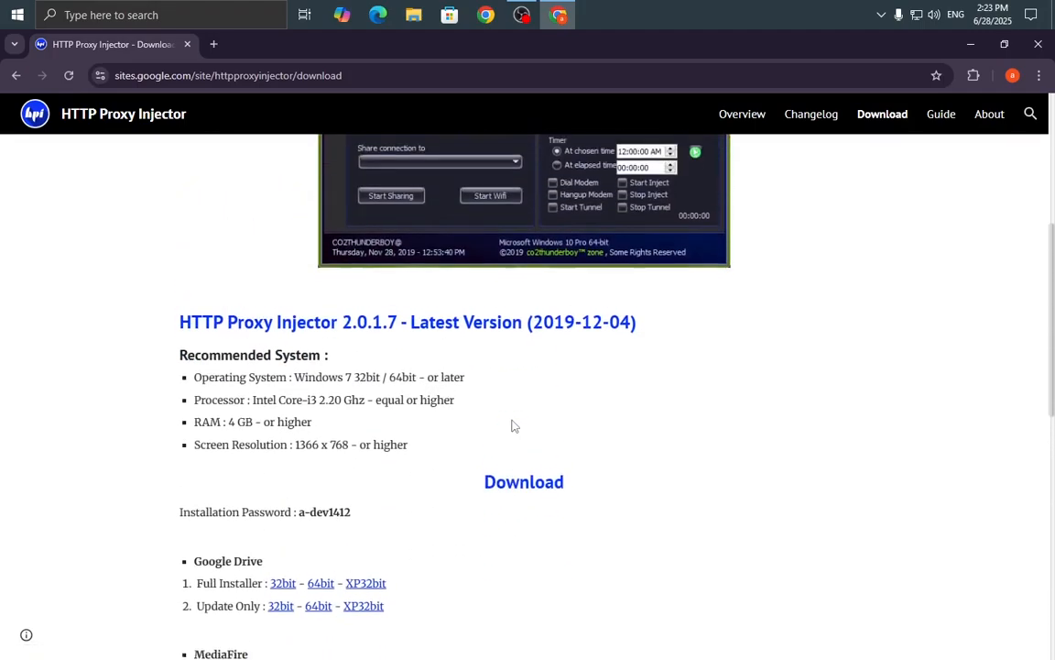
scroll(518, 467, down, 2)
scroll(512, 506, down, 3)
scroll(698, 409, up, 4)
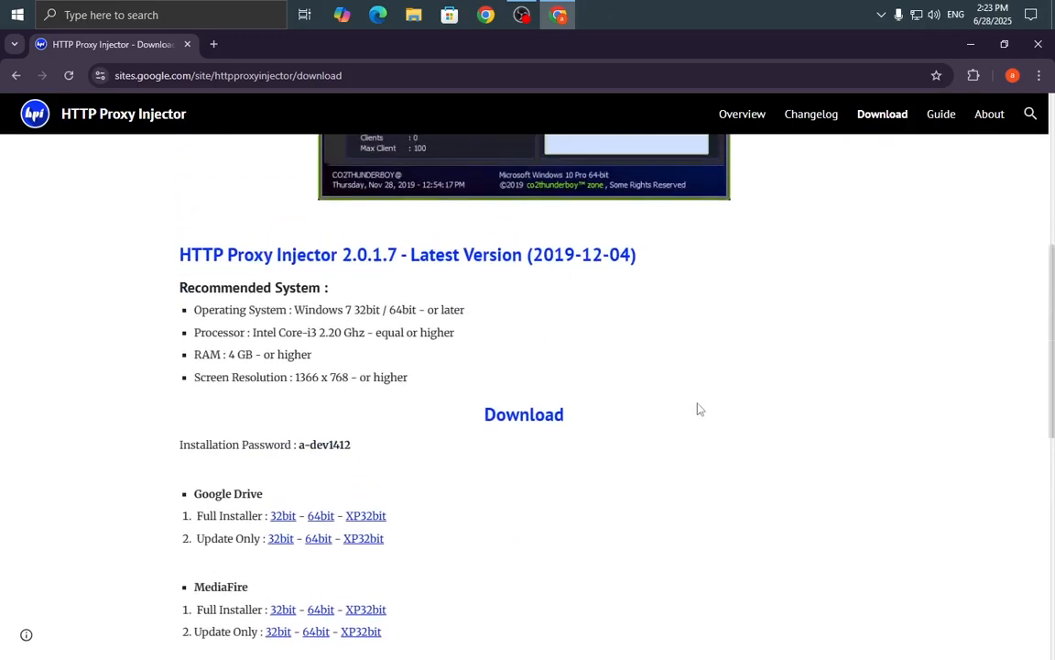
click(1046, 49)
Open the downloaded archive in WinRAR to view its four files, then close it.
right_click(623, 135)
click(636, 177)
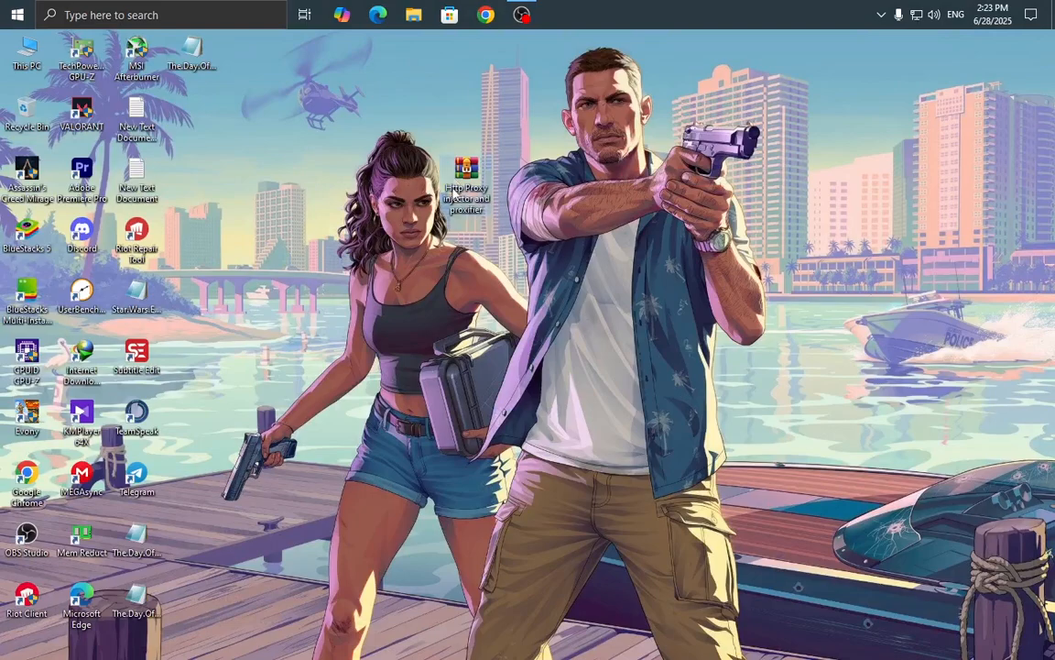
right_click(565, 154)
click(583, 193)
double_click(465, 174)
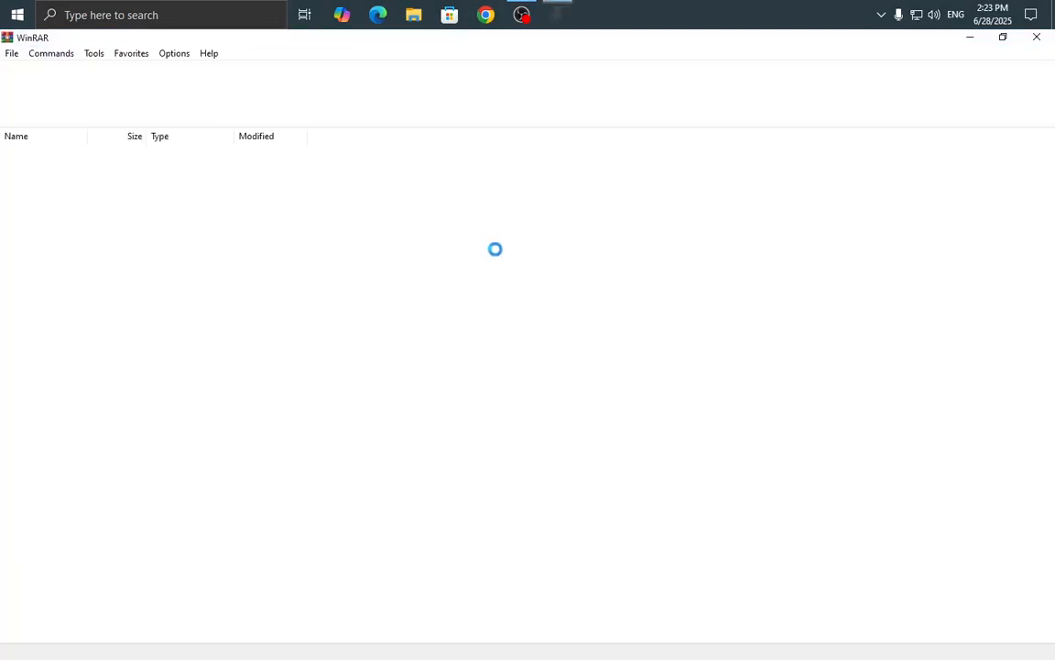
click(799, 109)
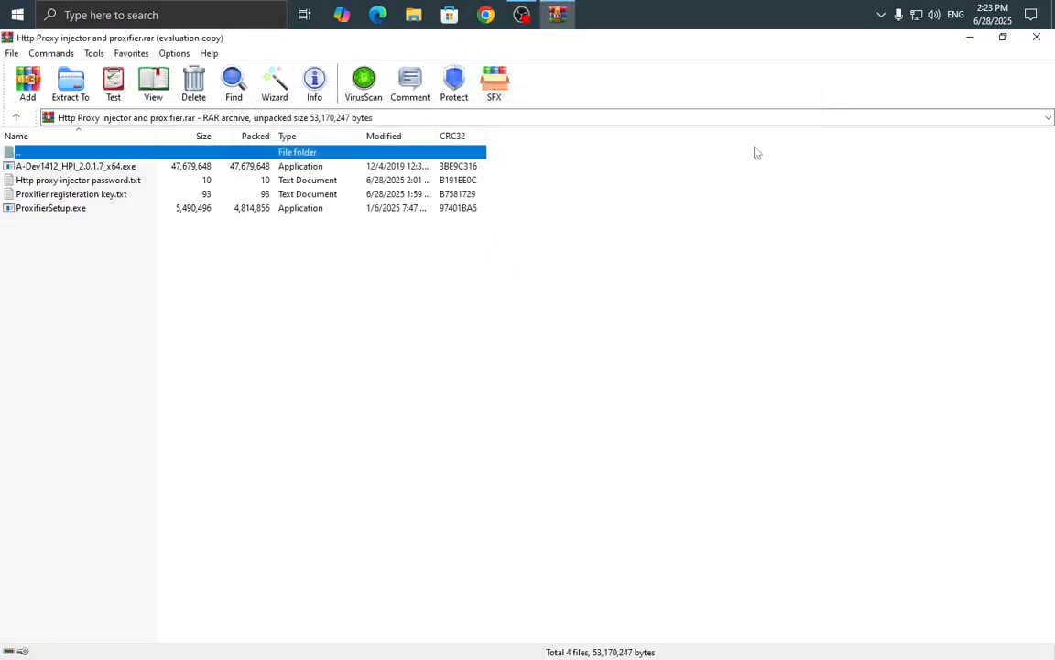
click(1036, 37)
Using the second Chrome profile, search 'proxifier download' and open the official Proxifier Downloads page.
click(486, 14)
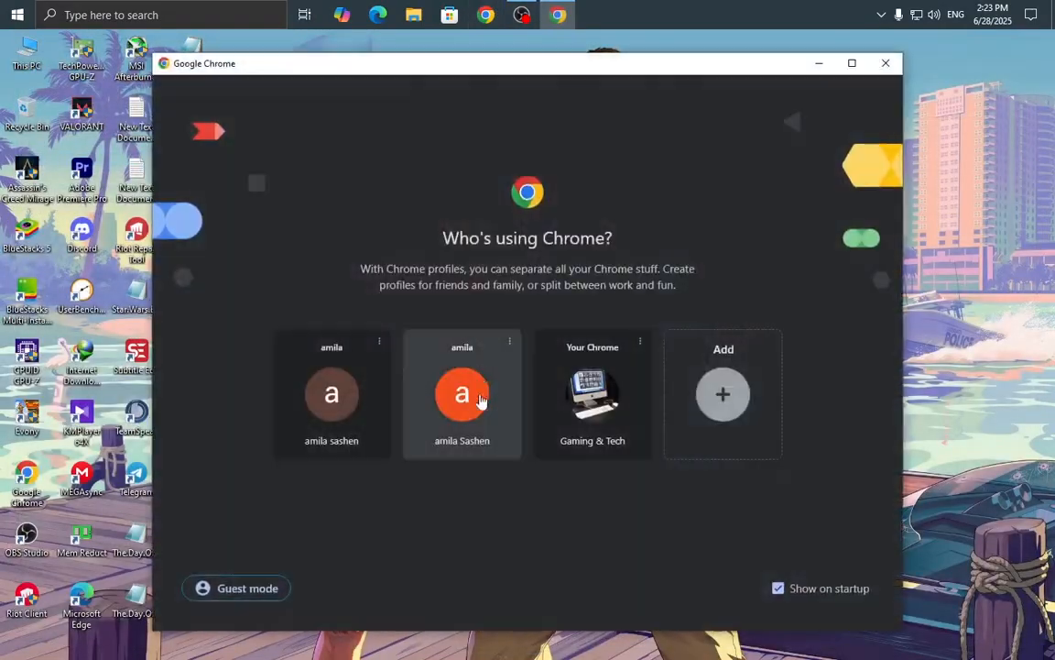
click(481, 428)
click(435, 309)
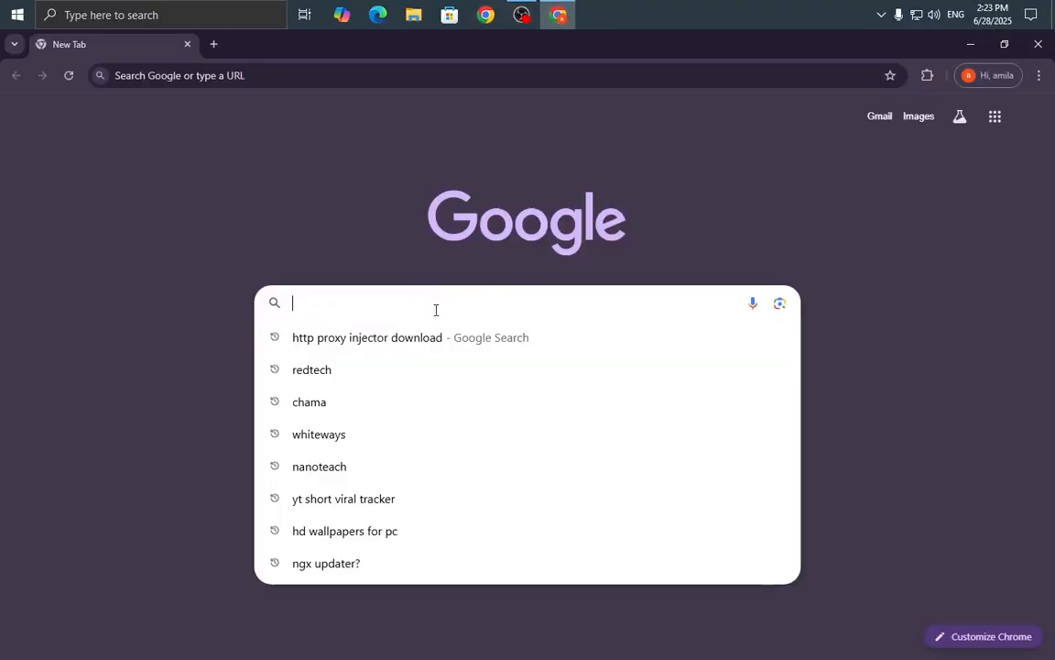
text(proxifier)
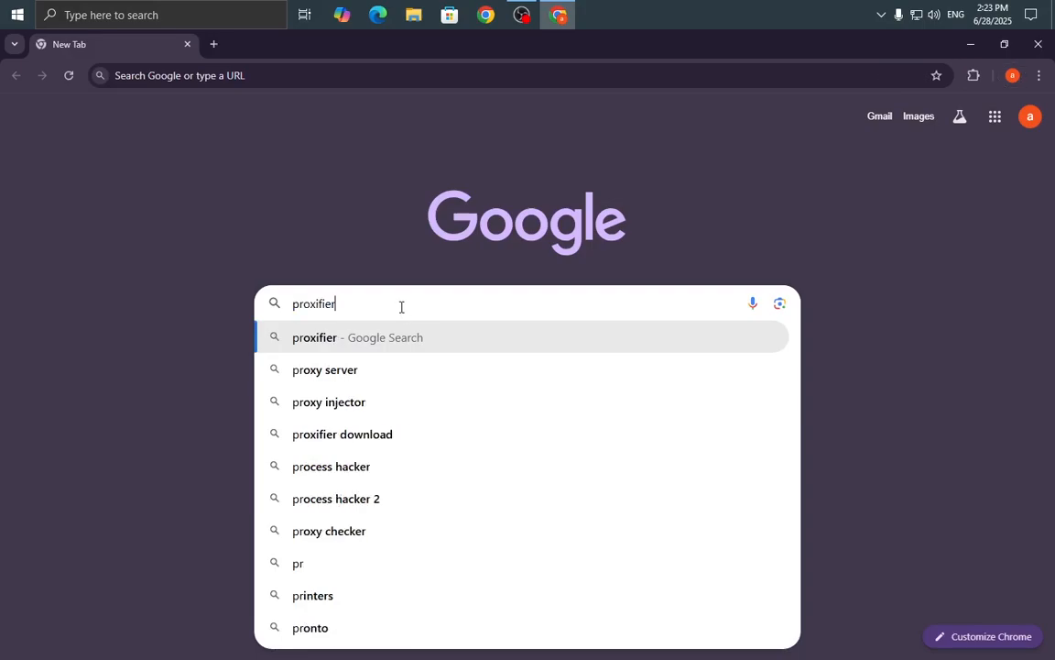
click(414, 432)
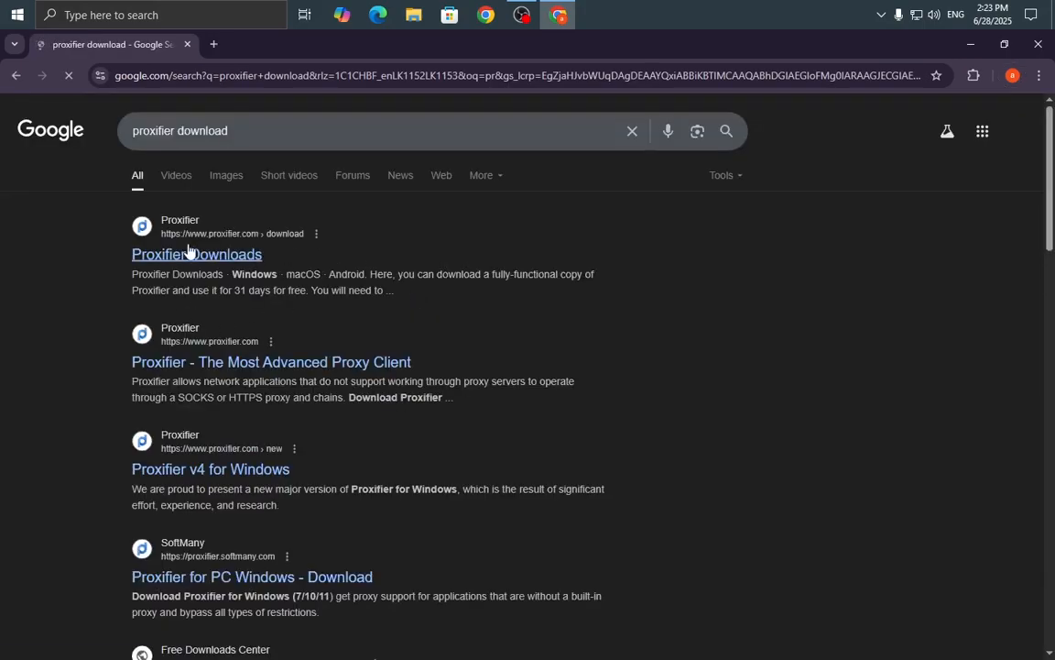
click(211, 255)
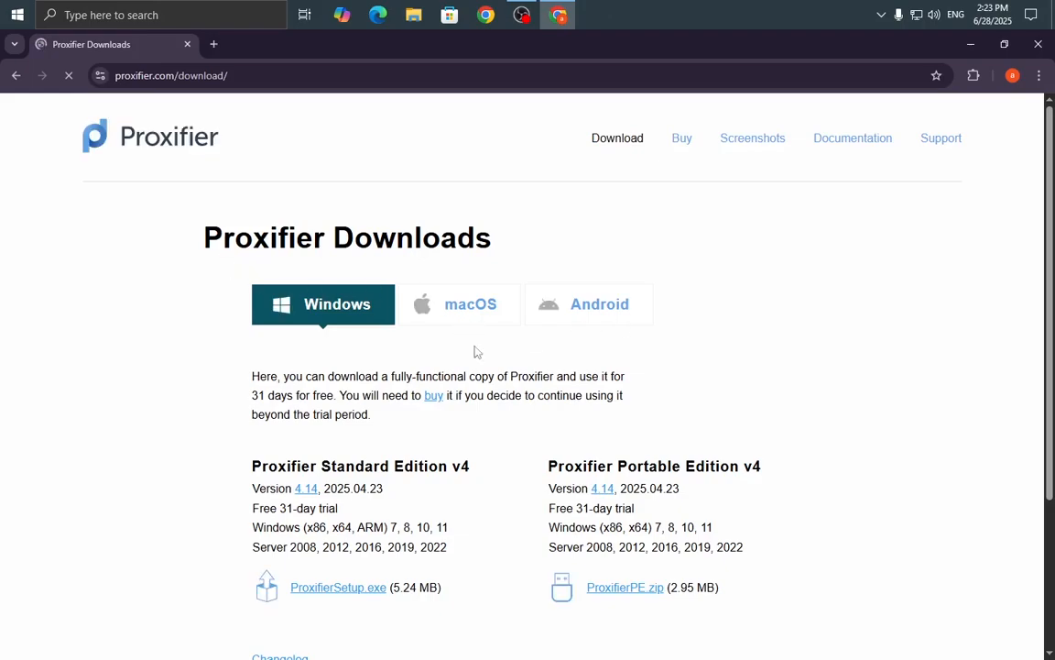
scroll(441, 482, down, 2)
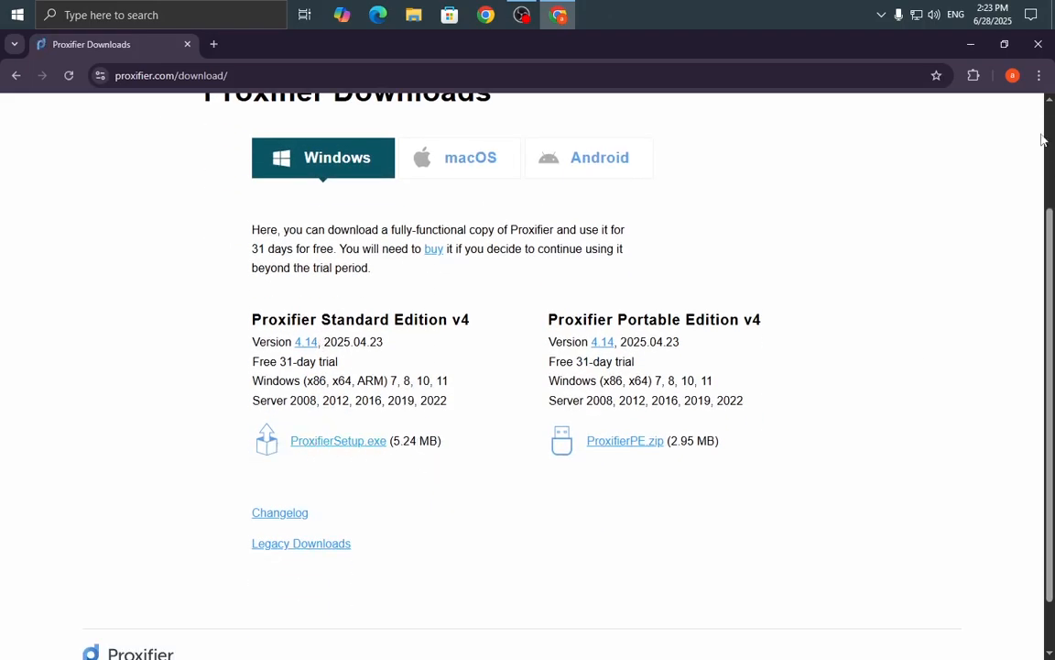
Close Chrome, refresh the desktop, and nudge the archive icon slightly right.
click(1038, 44)
right_click(649, 161)
click(669, 205)
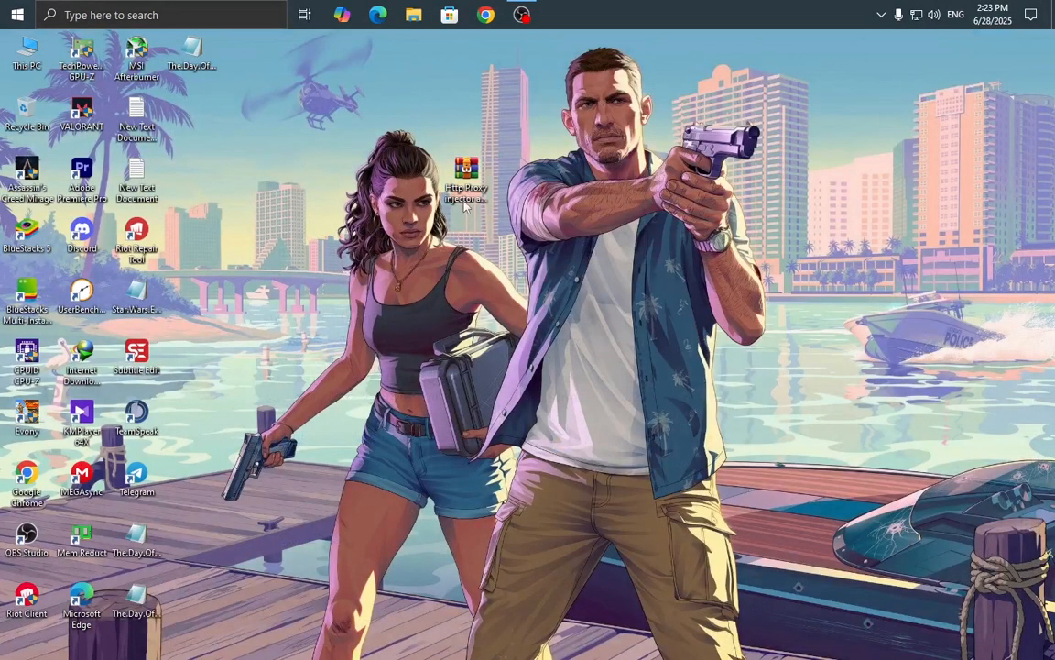
drag(465, 206, 519, 203)
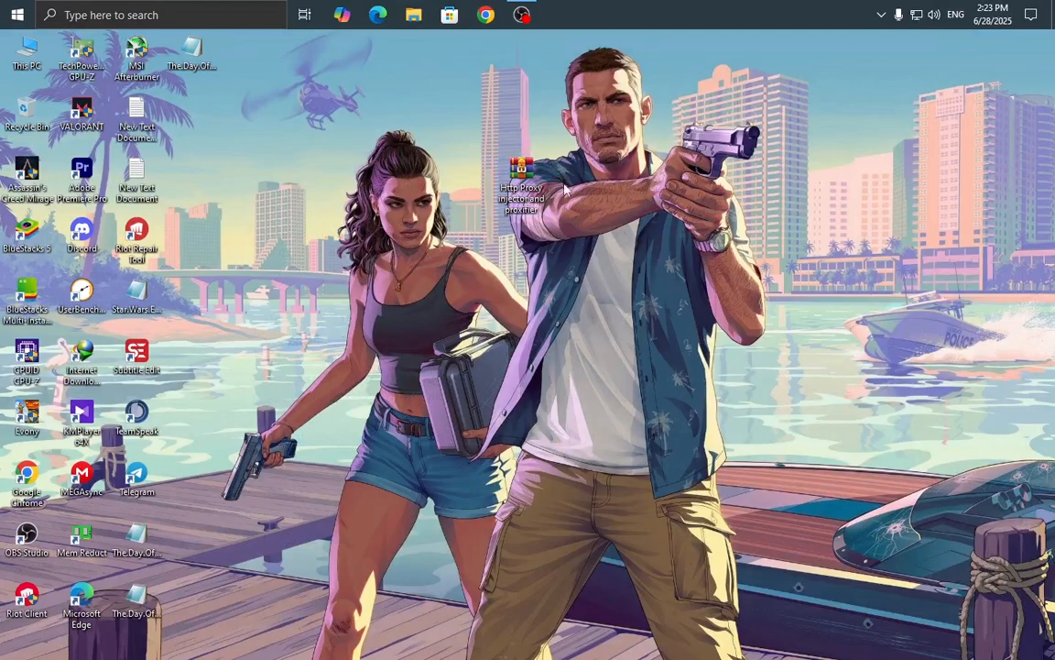
Extract the archive to its own 'Http Proxy injector and proxifier' folder.
right_click(607, 151)
right_click(639, 149)
click(657, 186)
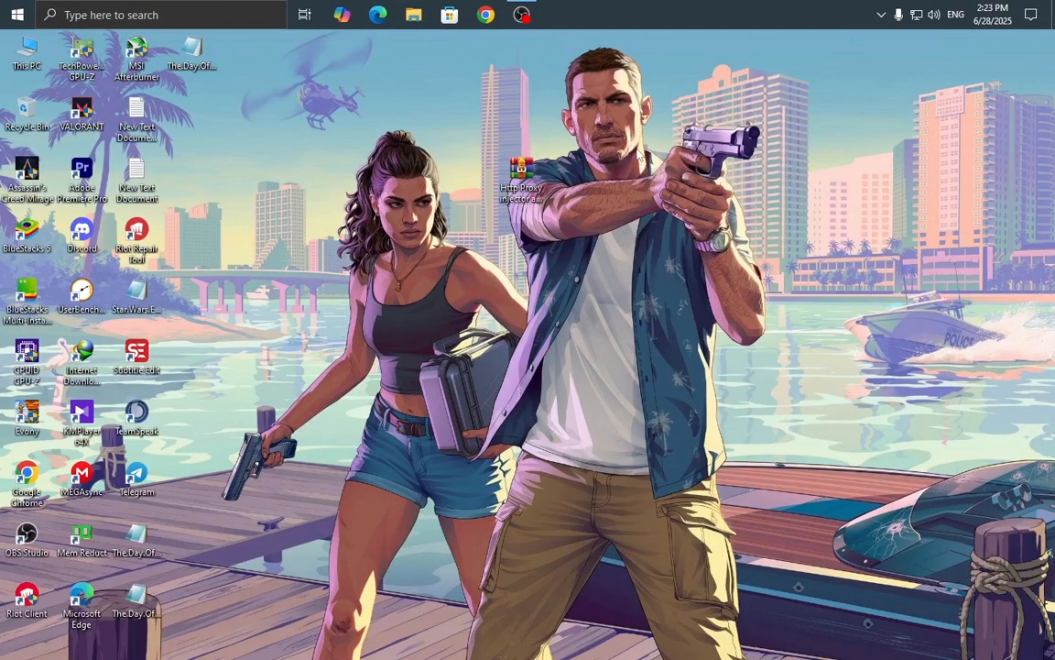
right_click(533, 186)
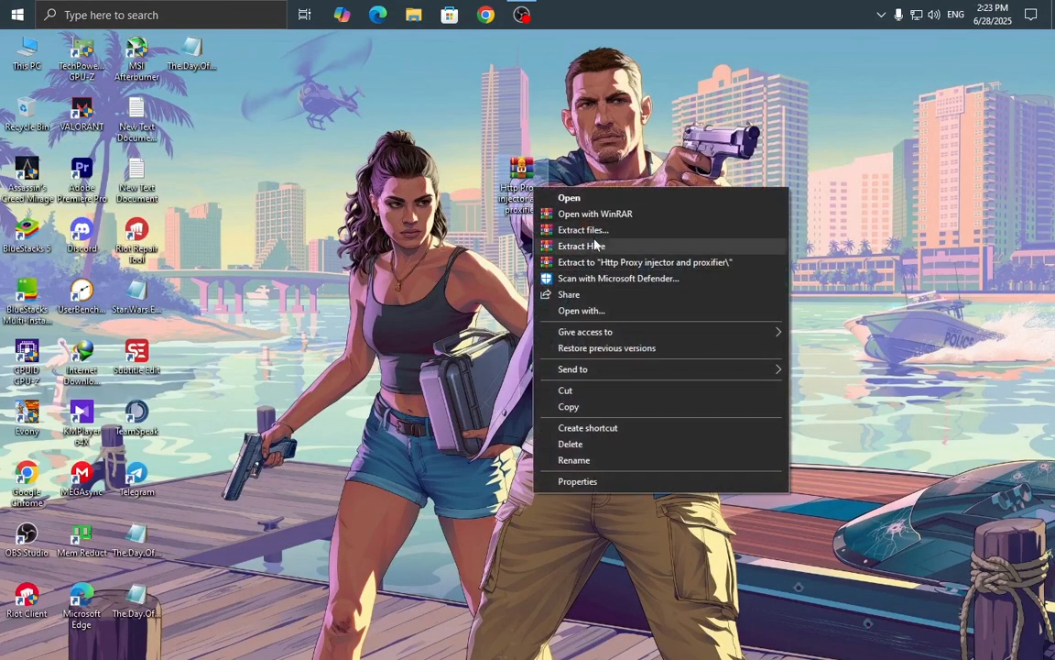
click(605, 262)
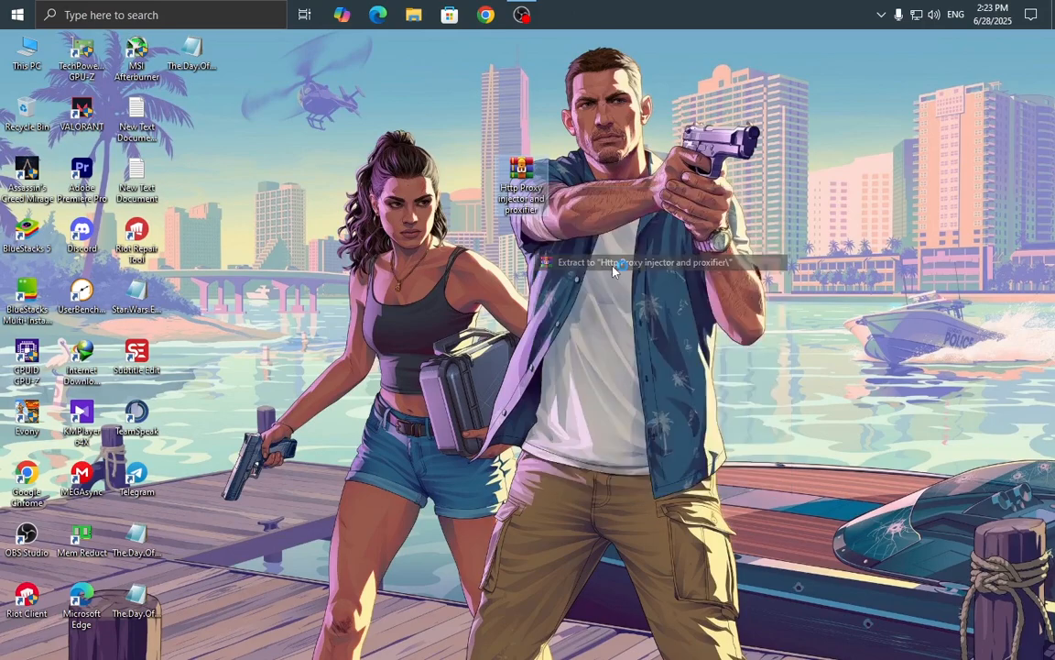
Reposition the extracted folder on the desktop and open it in File Explorer.
right_click(682, 204)
right_click(706, 79)
click(738, 123)
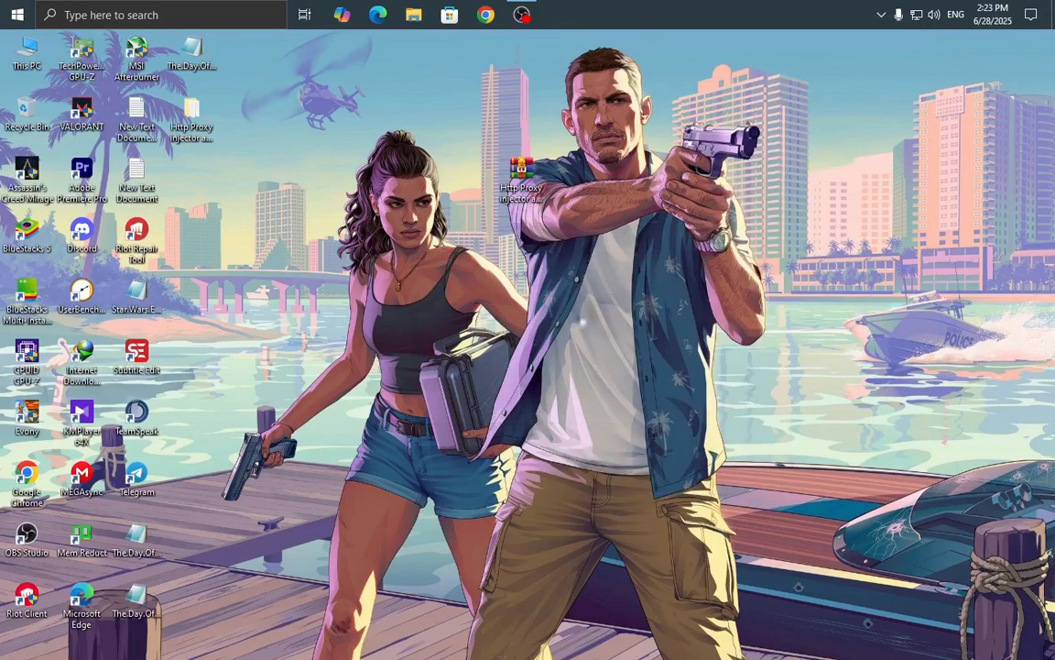
drag(190, 123, 385, 177)
click(572, 264)
right_click(438, 203)
click(456, 245)
double_click(367, 174)
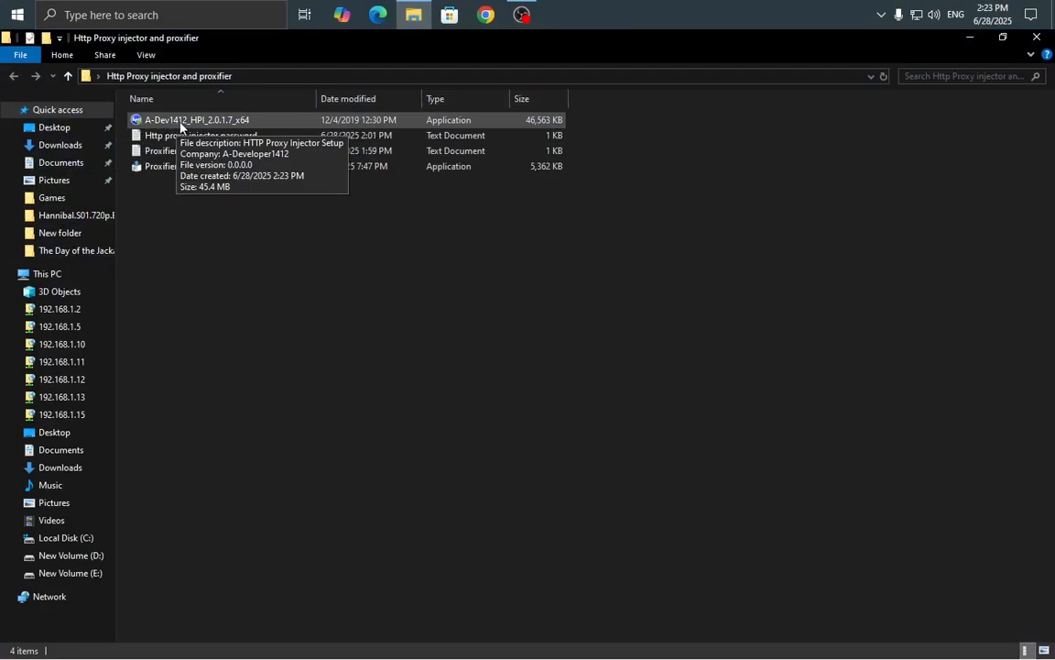
Start the HTTP Proxy Injector installer, accept the licence, and reach the password page.
click(181, 126)
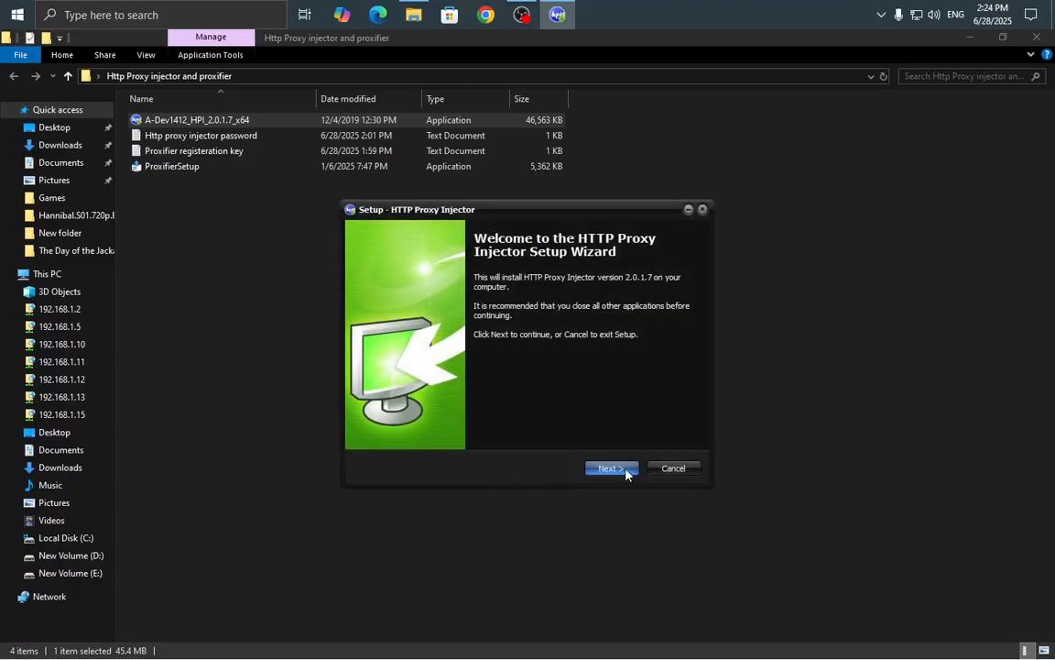
click(611, 468)
click(408, 424)
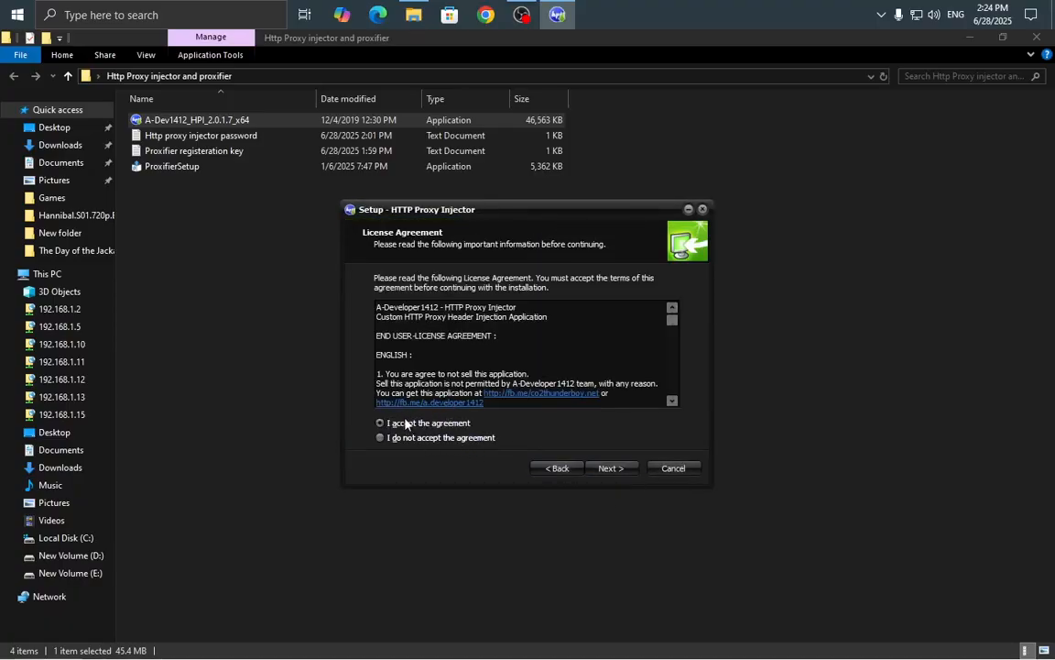
click(396, 427)
click(612, 467)
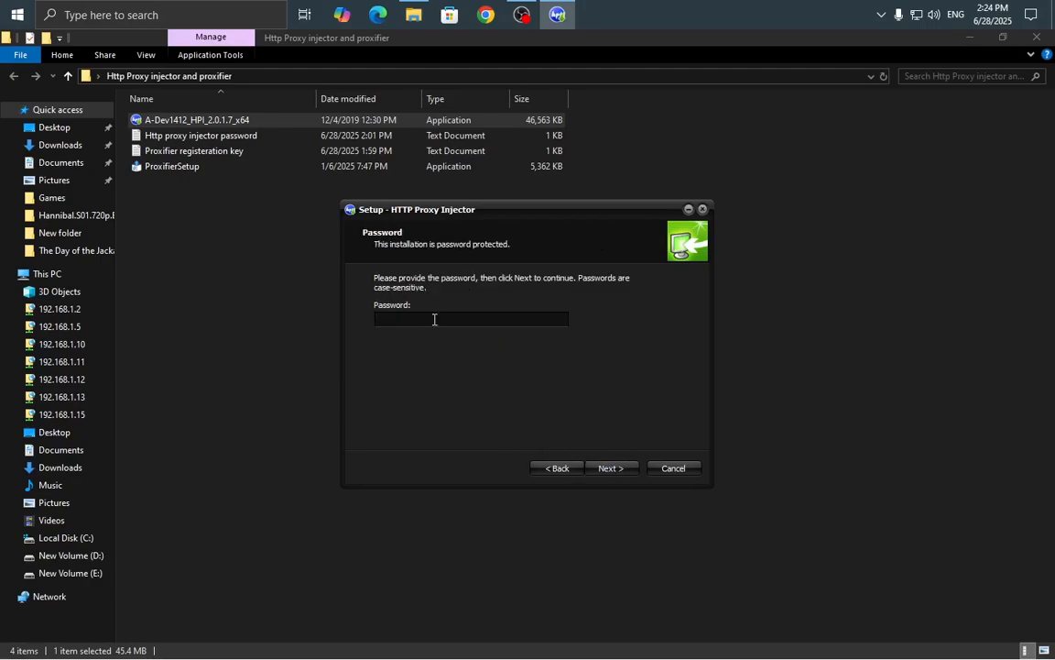
drag(507, 216, 563, 234)
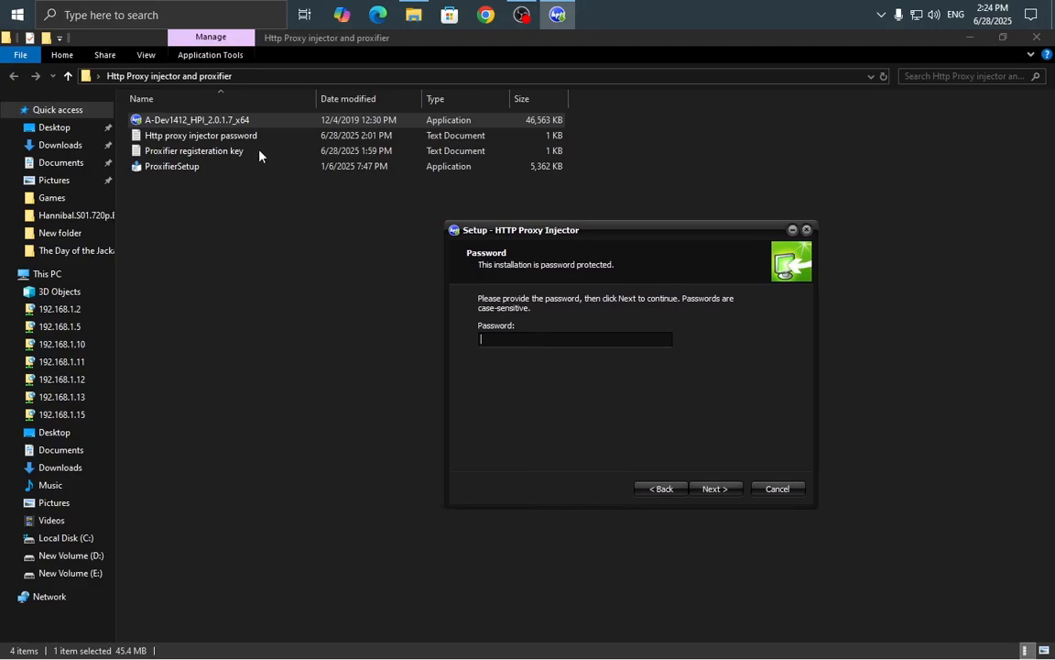
Copy the password from the text file into setup, then dismiss the incorrect-password error.
double_click(207, 137)
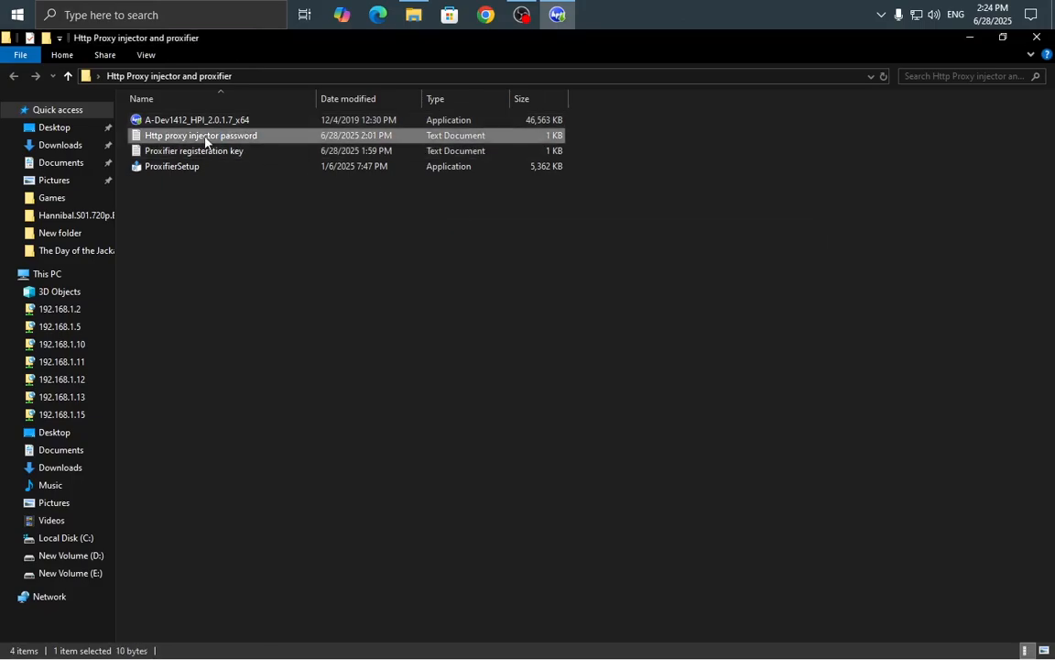
drag(180, 116, 73, 108)
right_click(122, 112)
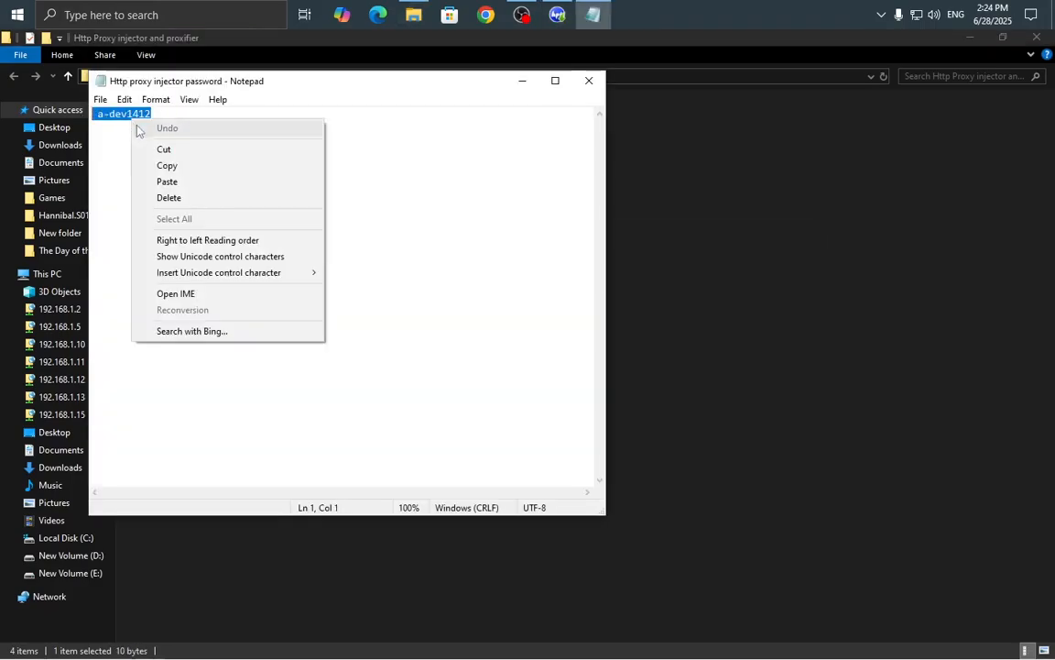
click(149, 157)
click(589, 82)
click(560, 15)
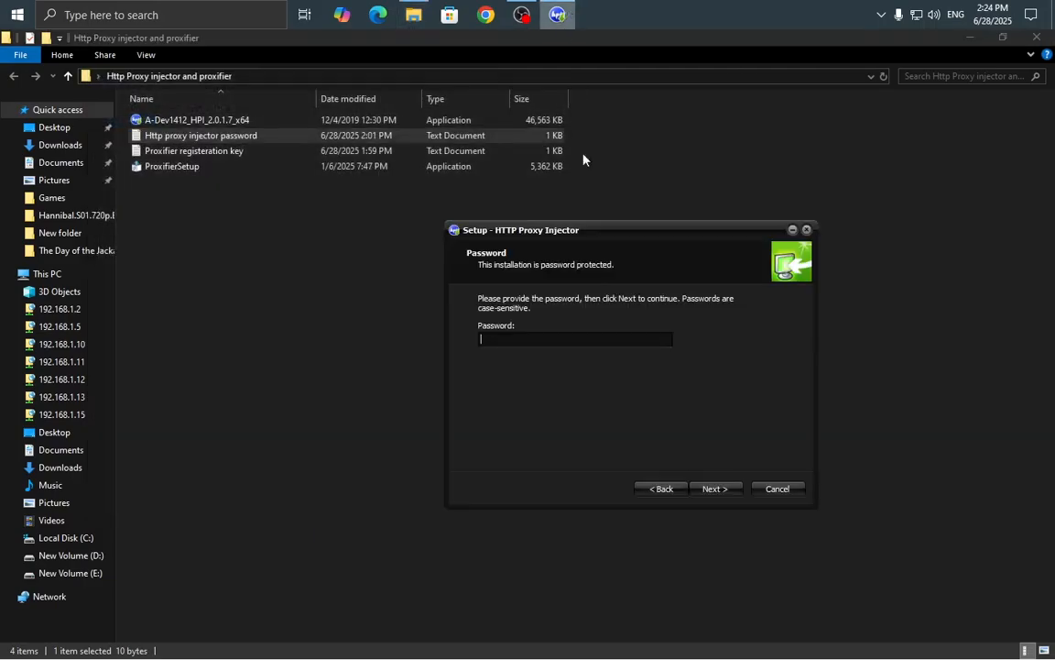
right_click(547, 335)
click(577, 397)
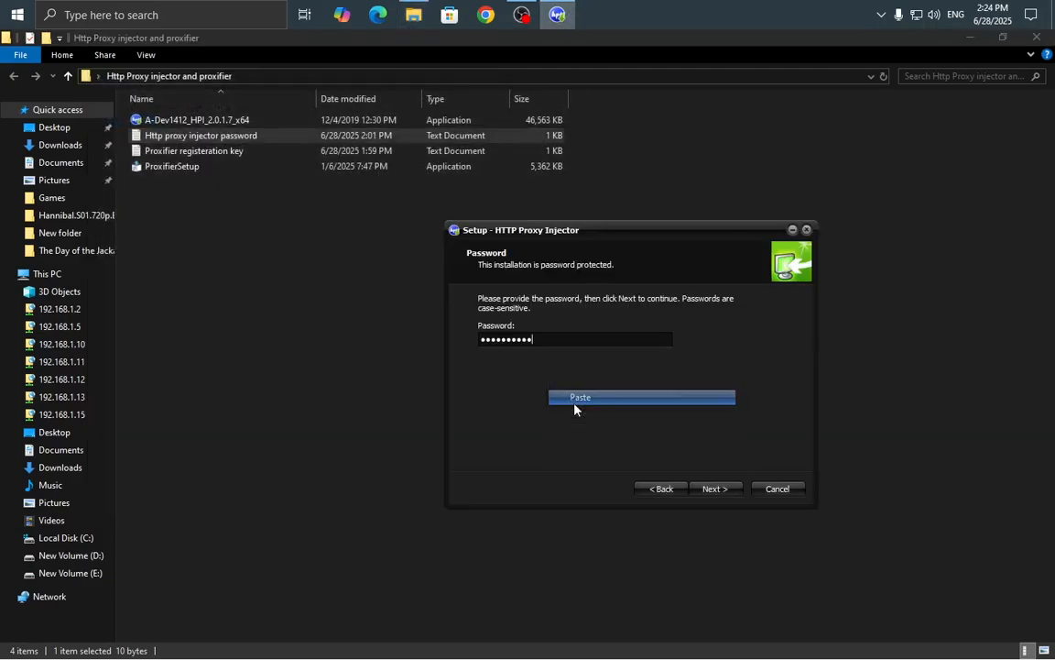
click(714, 488)
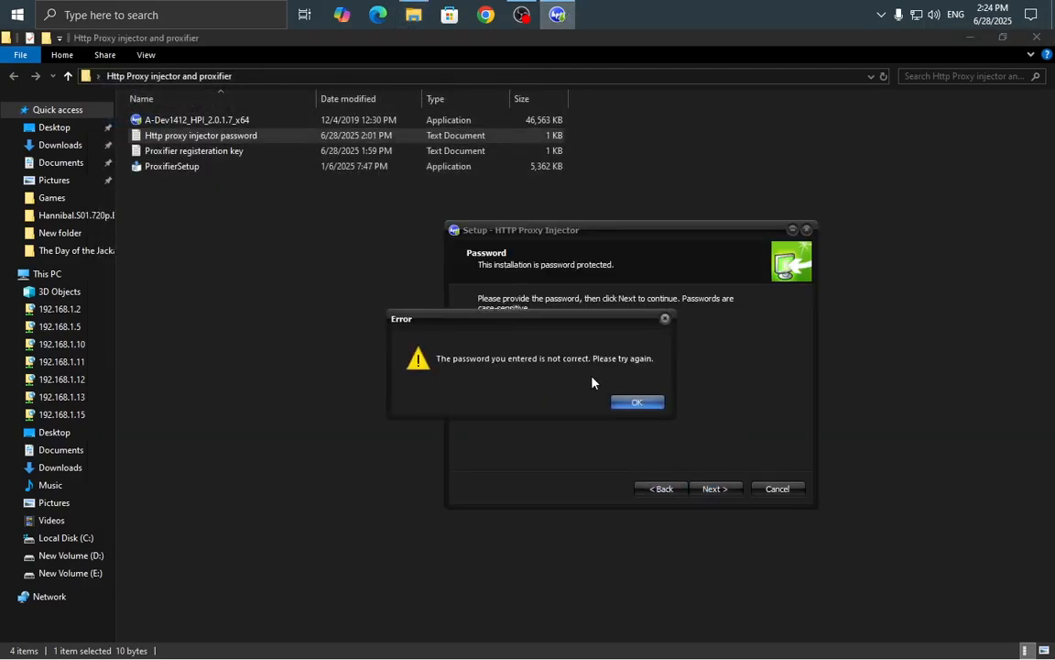
click(626, 401)
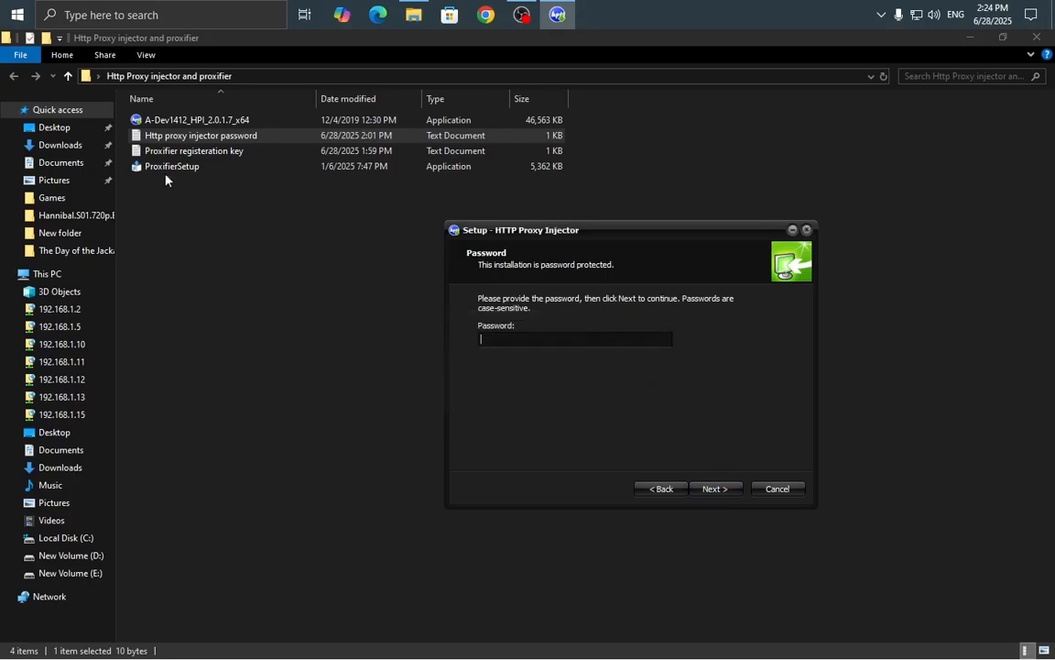
Re-copy the password from the text file, paste it, and continue to Select Additional Tasks.
double_click(183, 144)
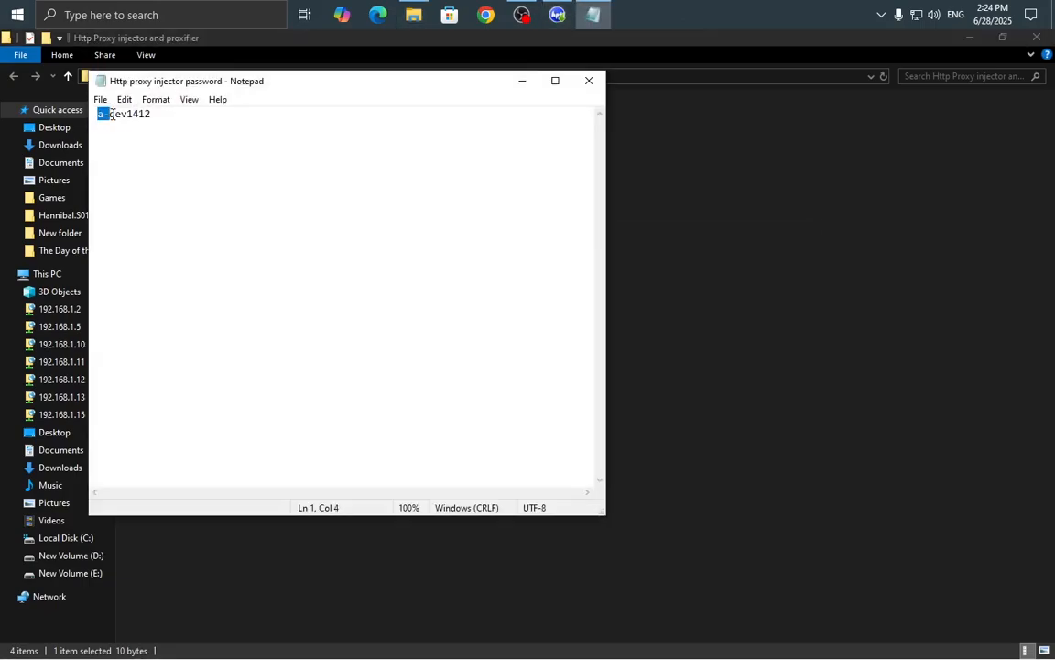
right_click(137, 114)
click(183, 159)
click(589, 81)
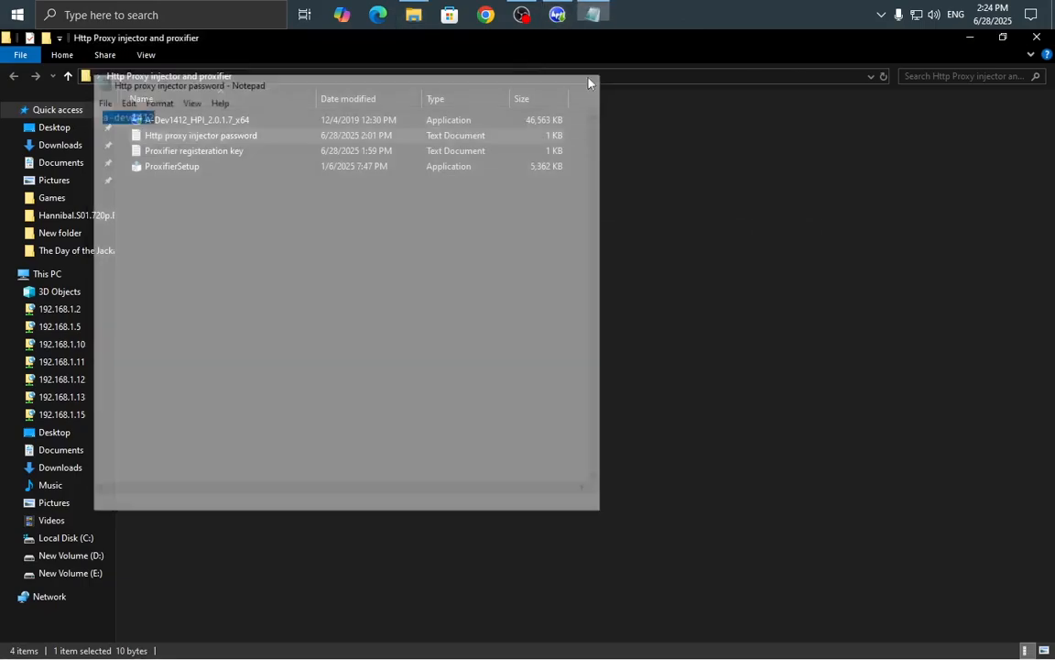
click(558, 14)
right_click(480, 339)
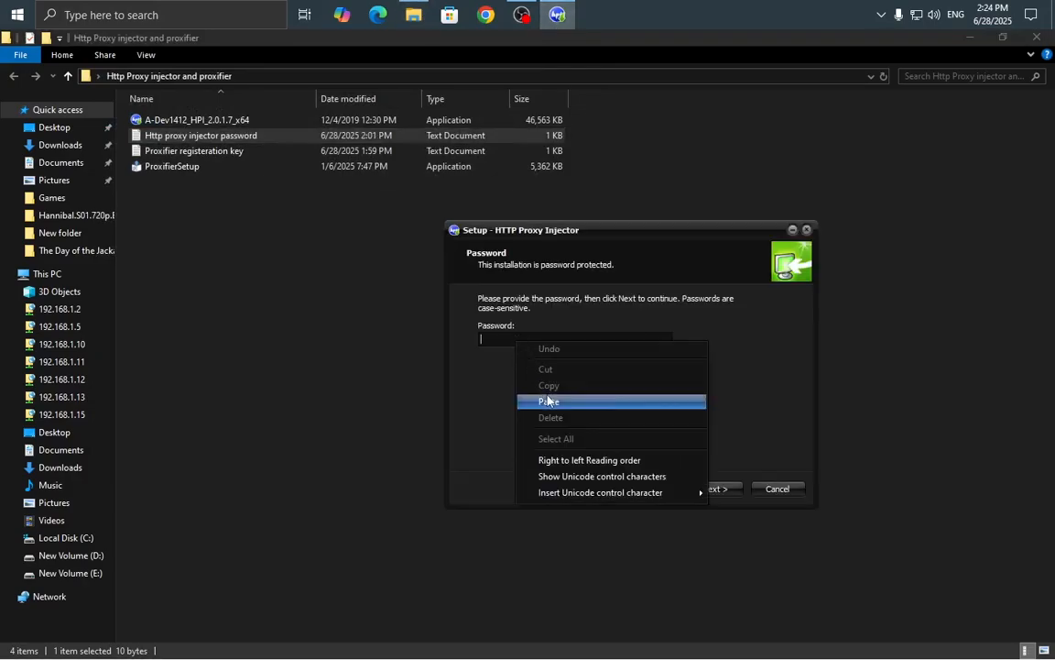
click(549, 400)
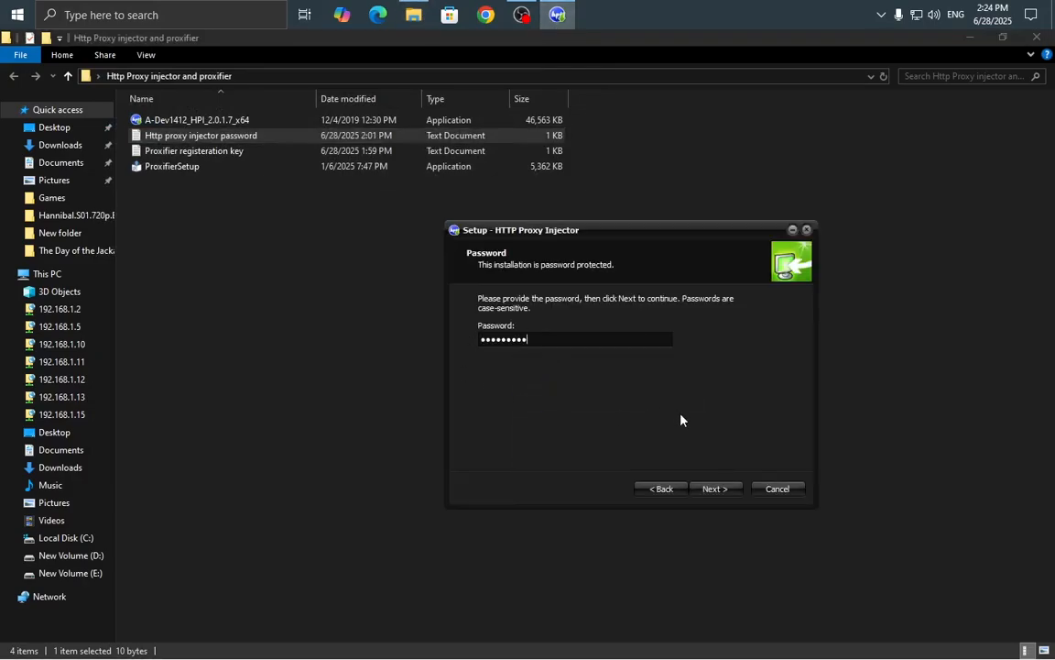
click(708, 491)
Untick the Quick Launch shortcut, install HTTP Proxy Injector and finish setup.
click(486, 361)
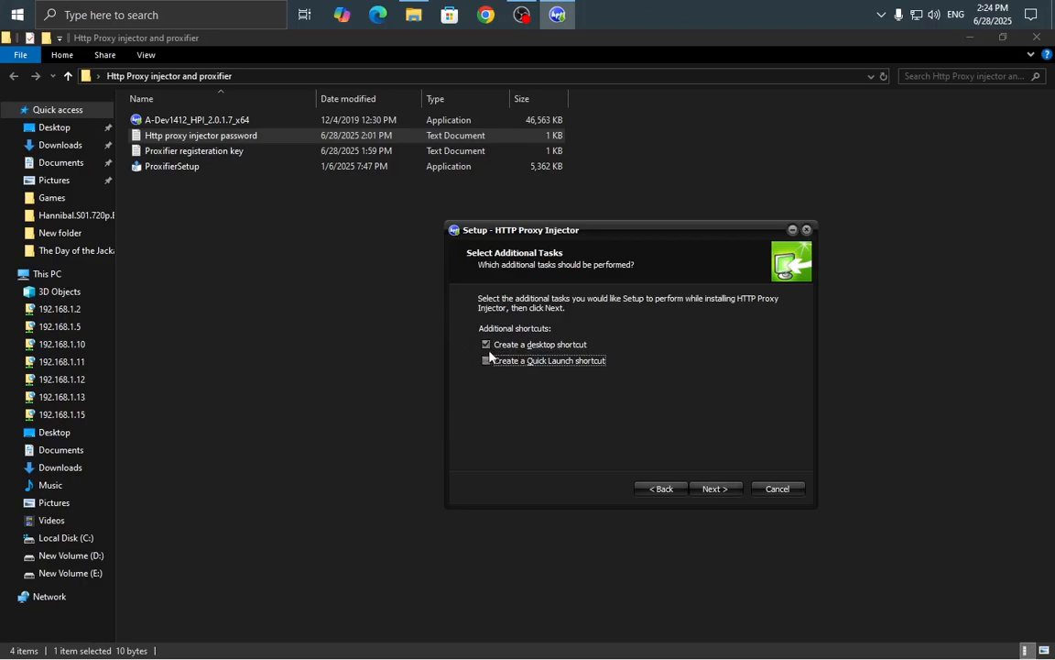
click(711, 489)
click(716, 489)
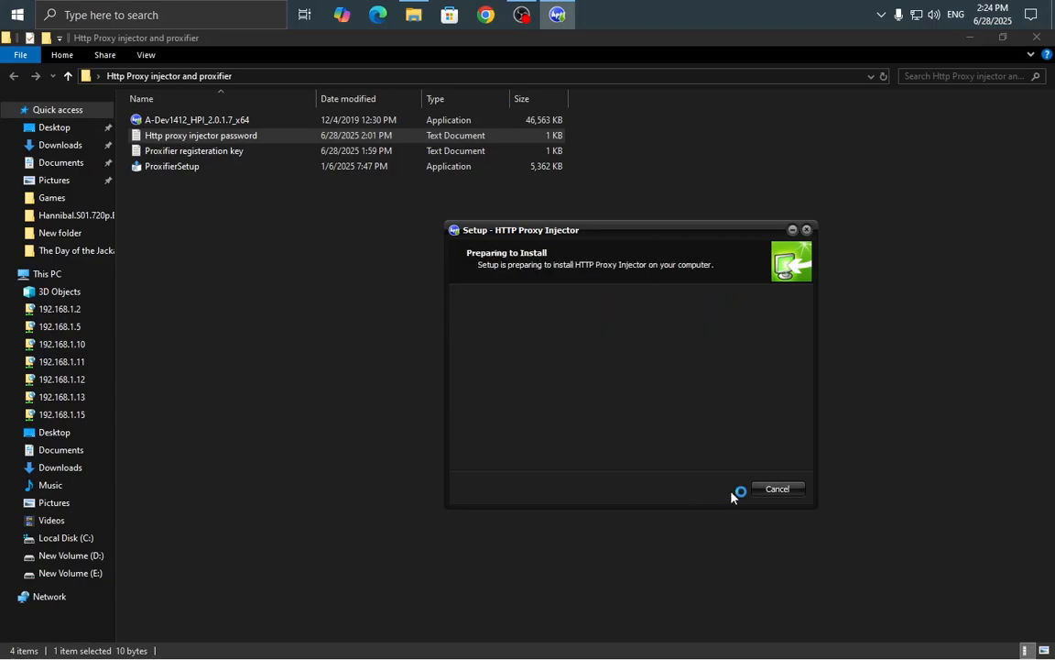
drag(547, 237, 523, 236)
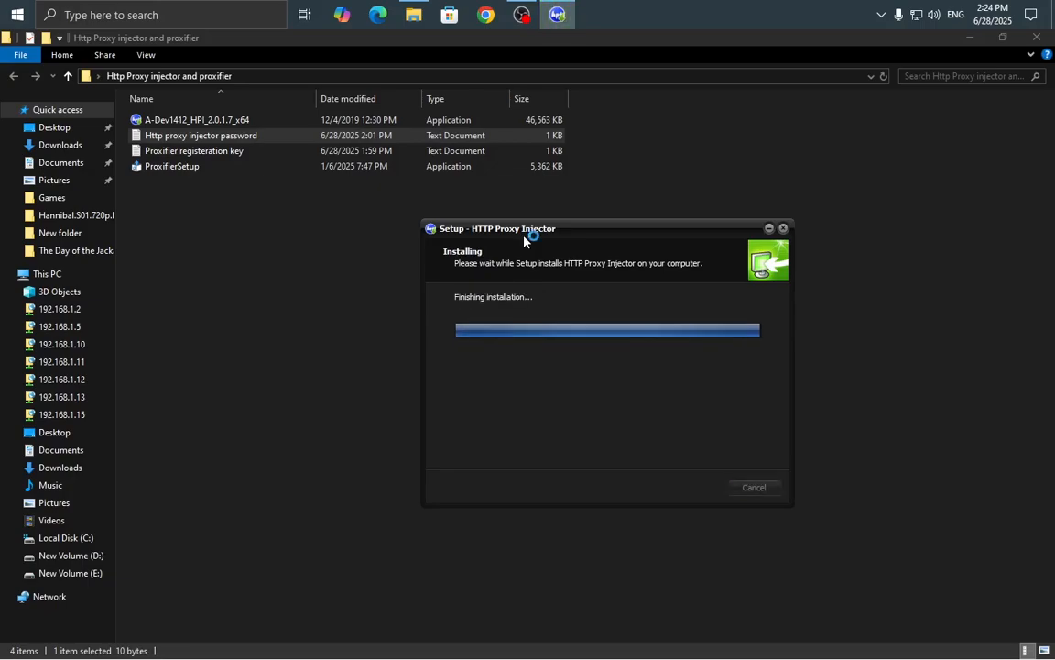
click(692, 487)
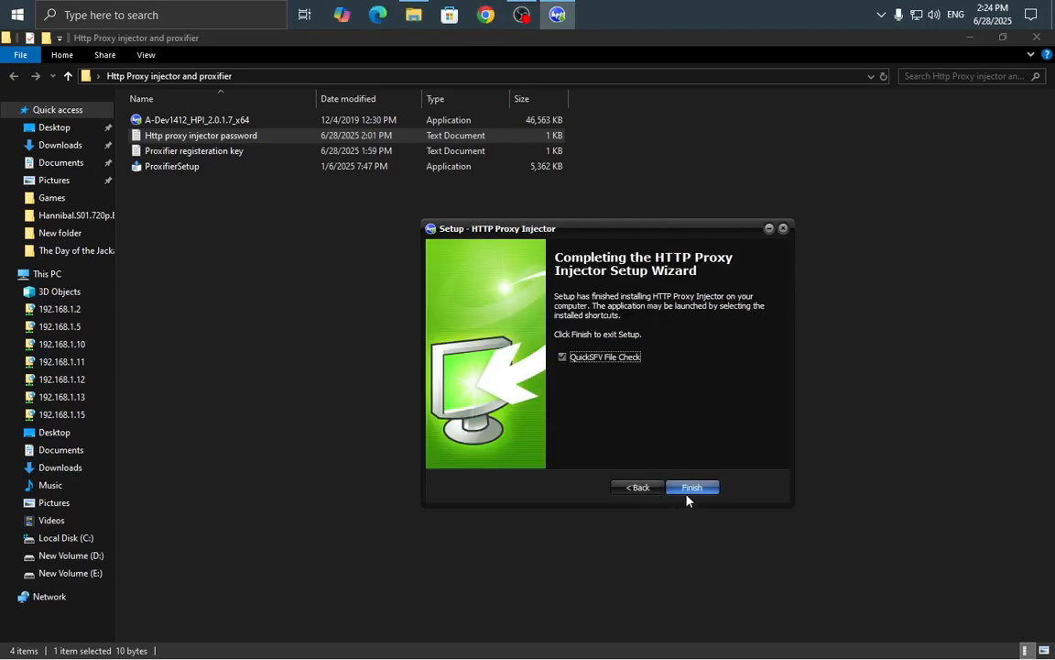
click(687, 495)
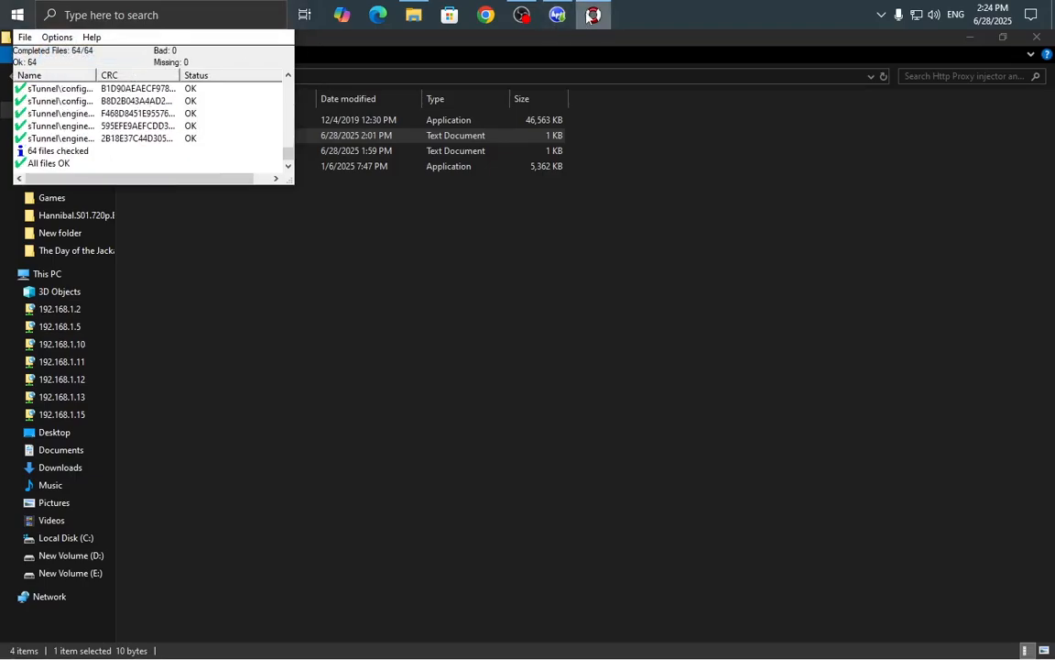
Close the QuickSFV results window showing the 64-file check passed.
mouse_move(593, 16)
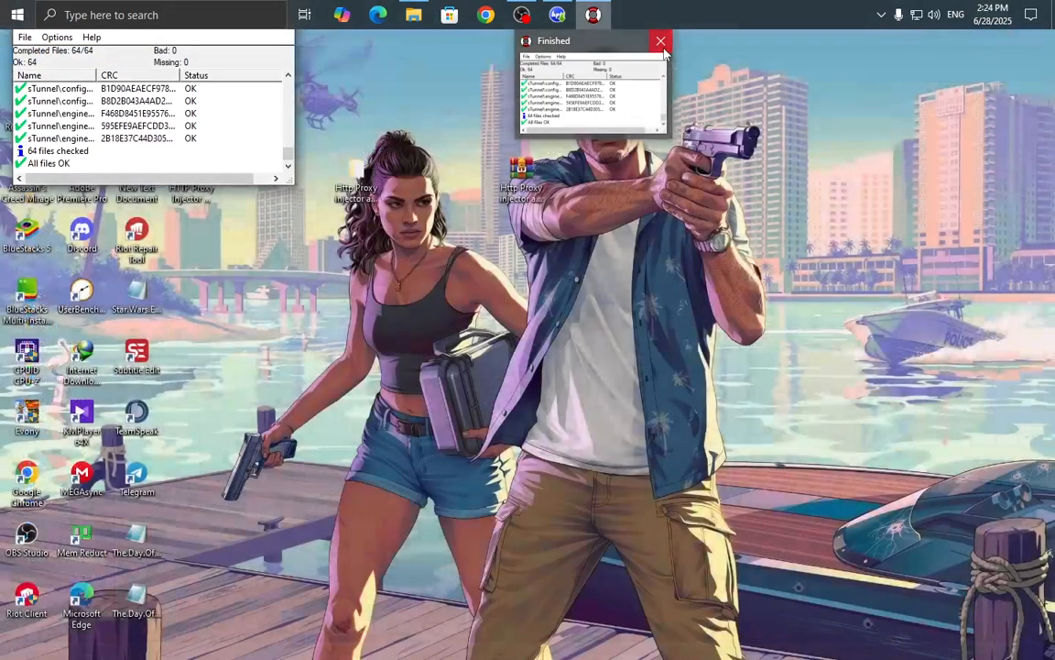
click(662, 43)
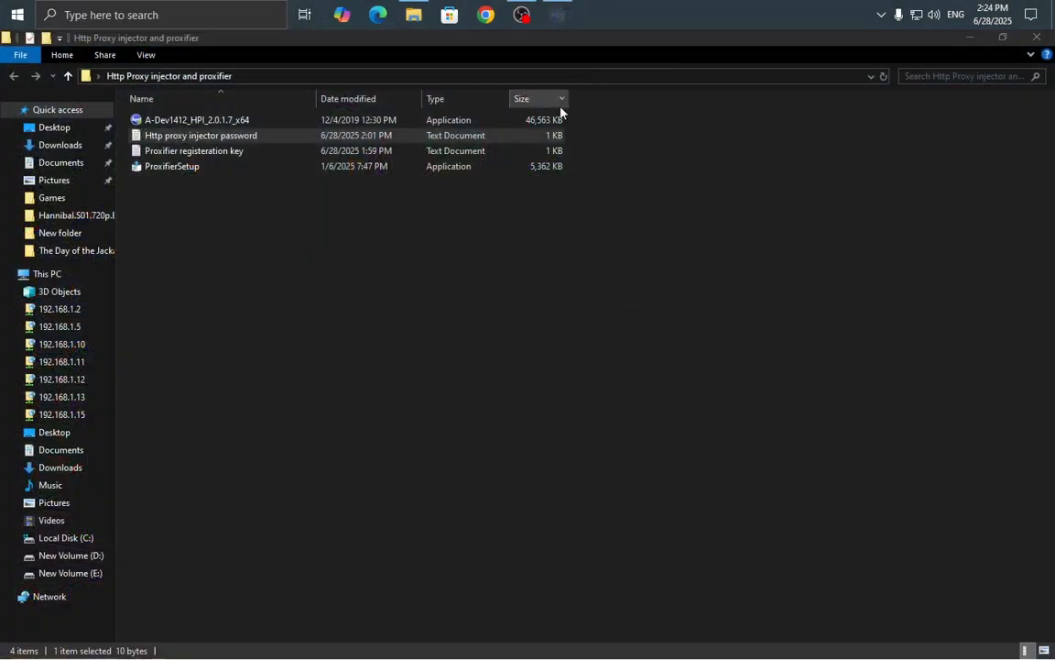
right_click(474, 230)
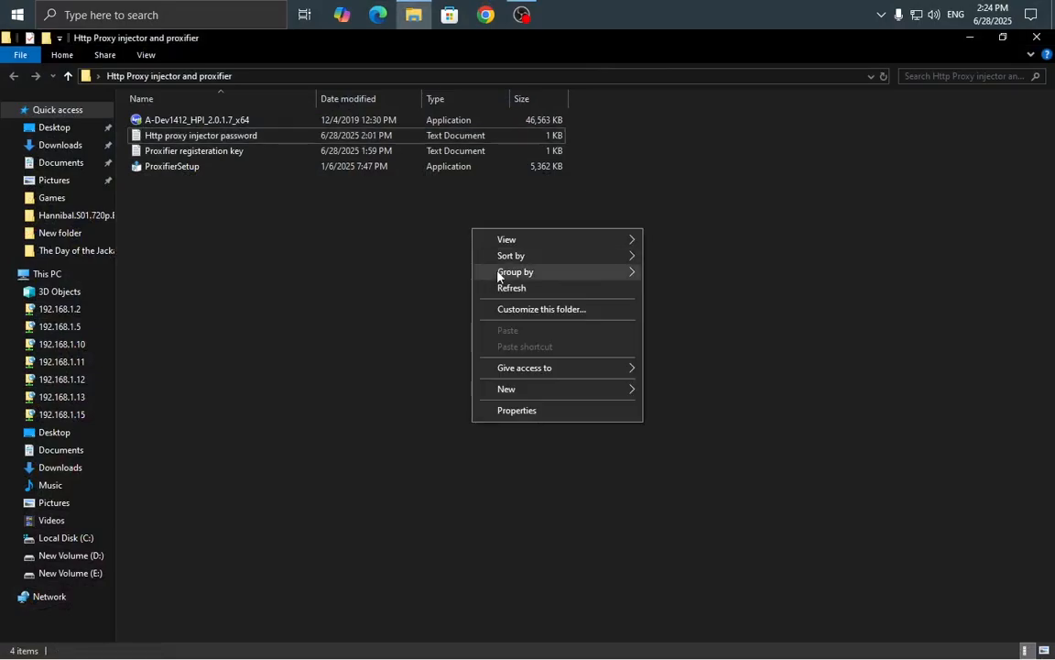
Install Proxifier 4.12 to the default folder with Windows auto-start off, then close the wizard.
double_click(191, 172)
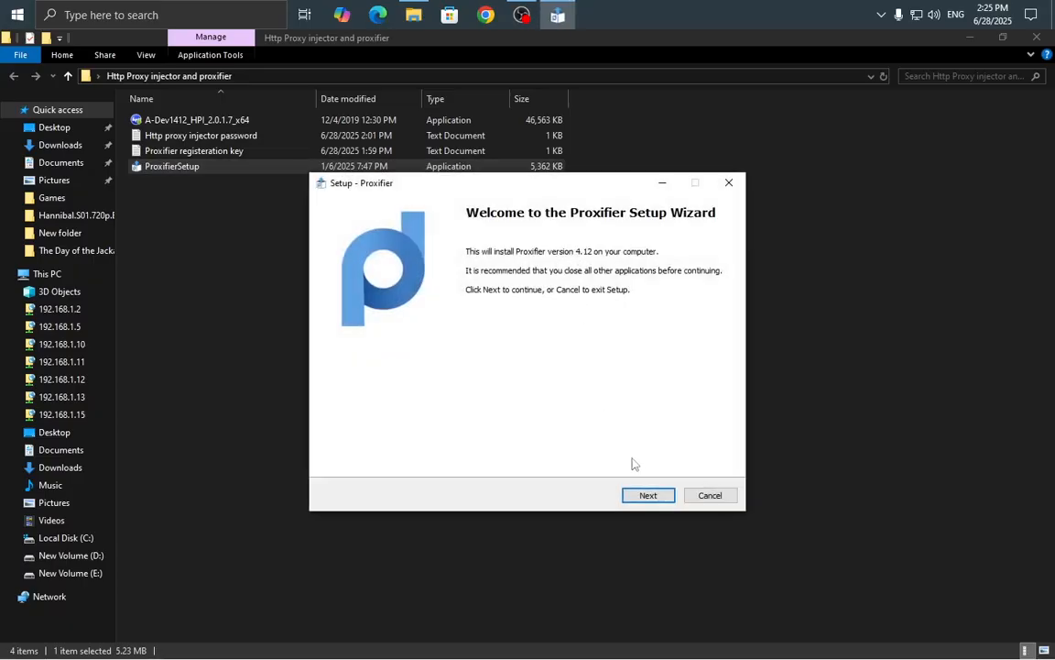
click(648, 497)
click(344, 450)
click(650, 497)
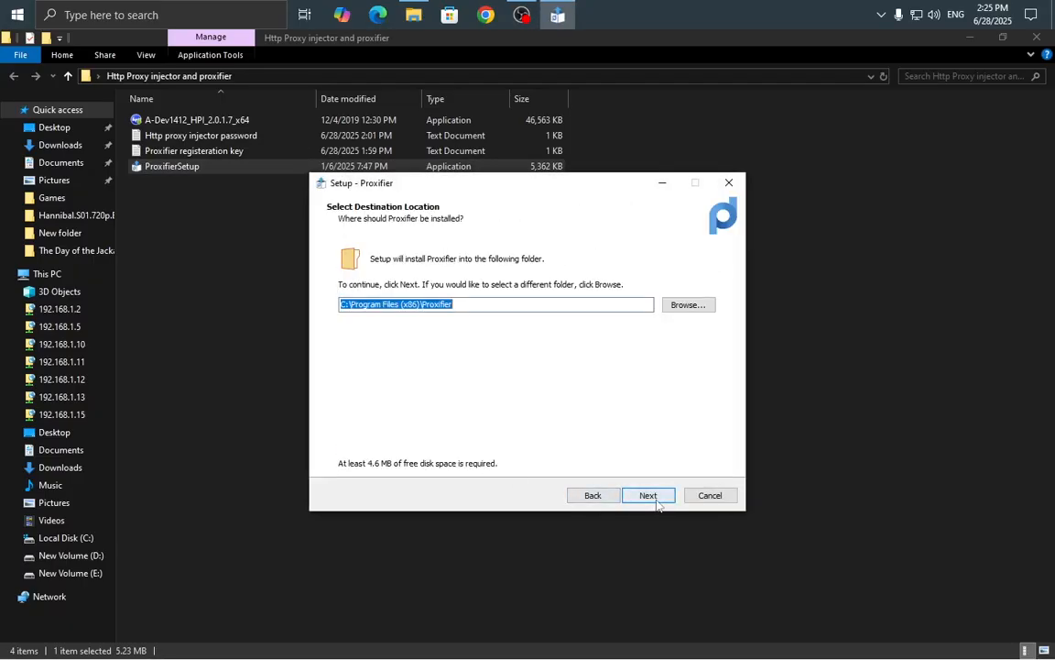
click(650, 497)
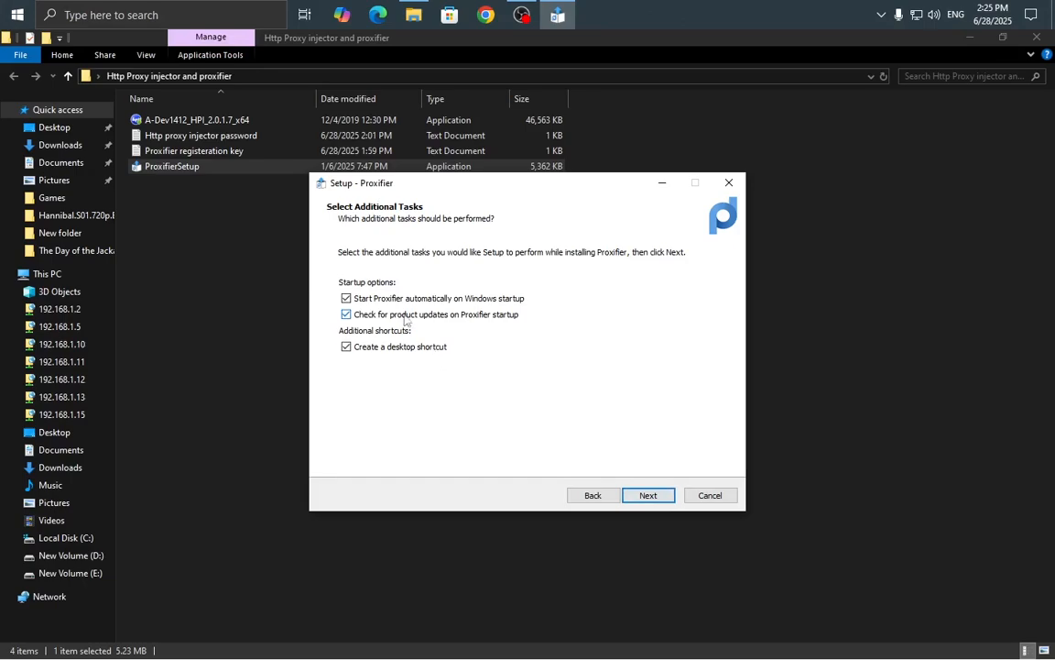
click(348, 298)
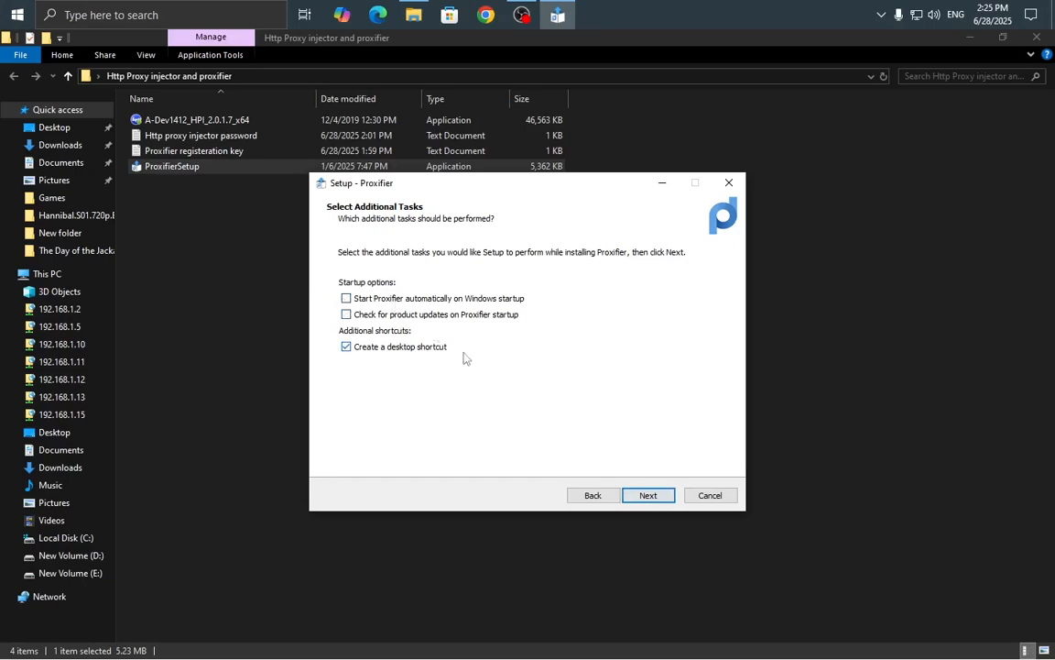
click(656, 500)
click(652, 496)
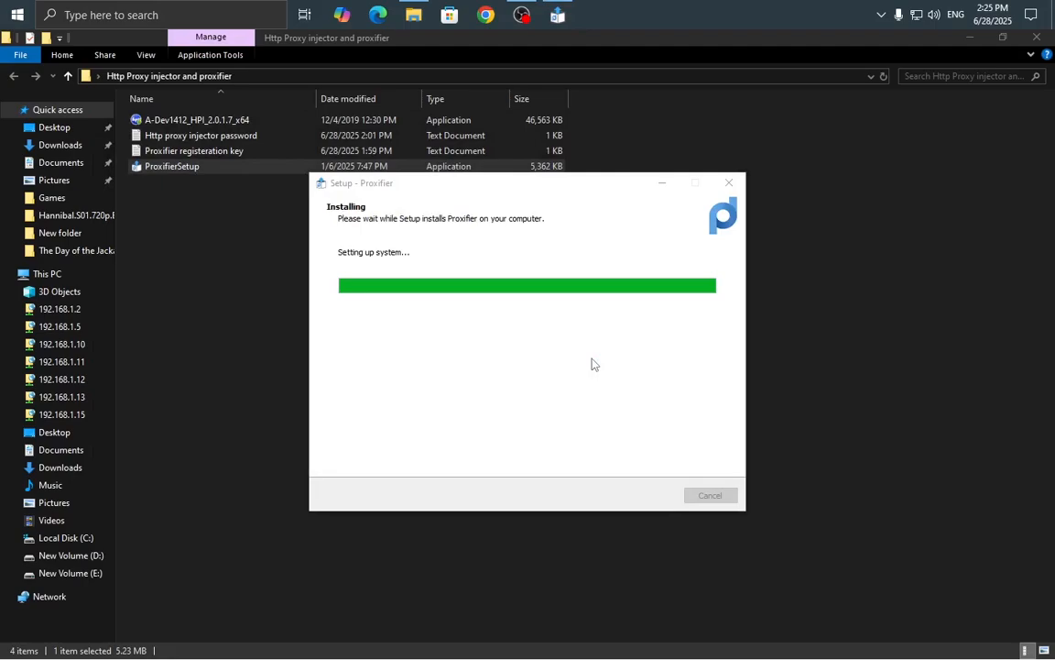
click(650, 494)
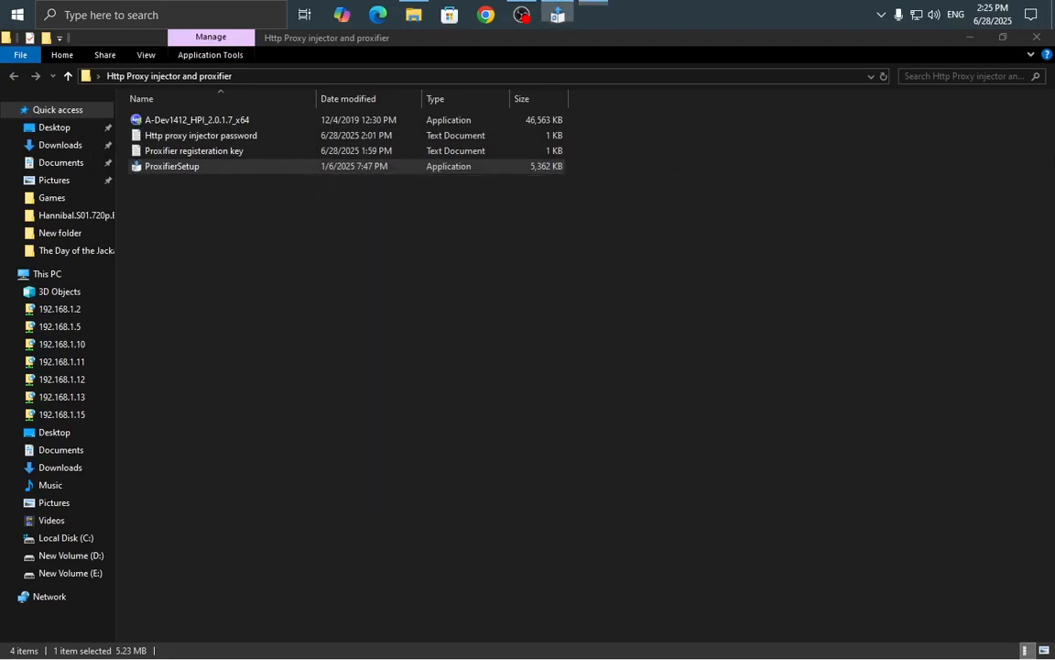
Clear the desktop and open Proxifier's registration key entry form from the trial notice.
click(1036, 36)
right_click(743, 78)
click(744, 117)
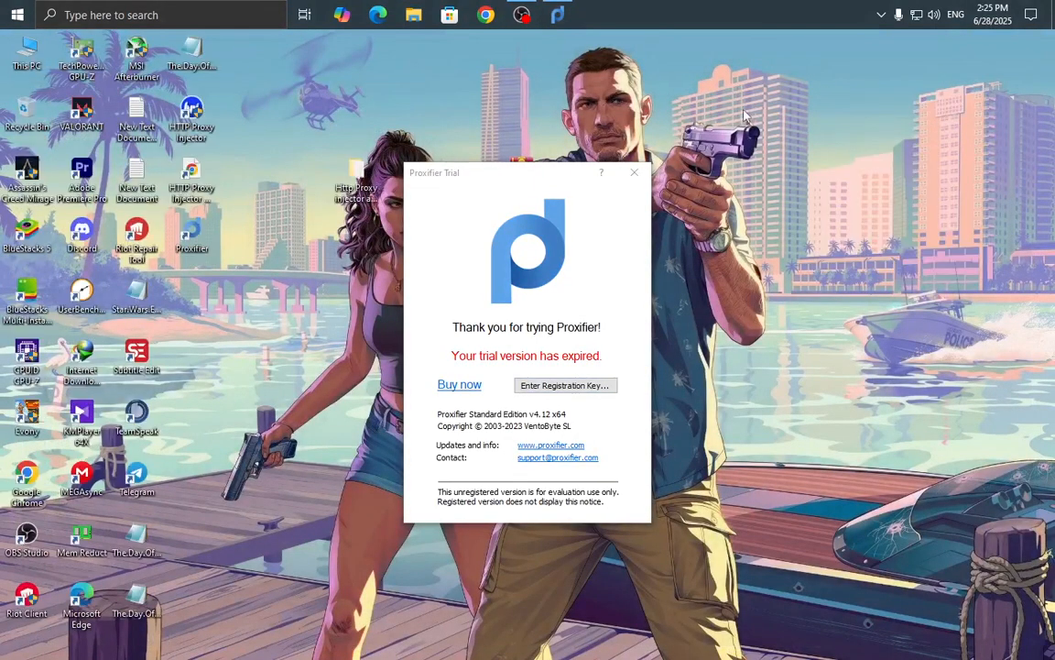
drag(475, 185, 521, 164)
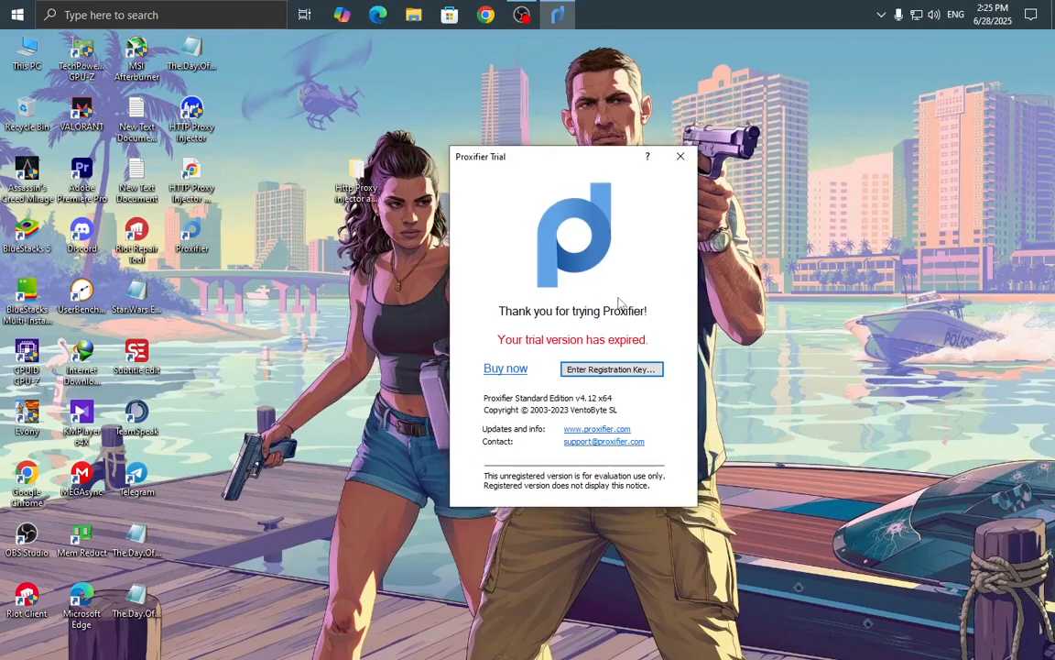
click(611, 369)
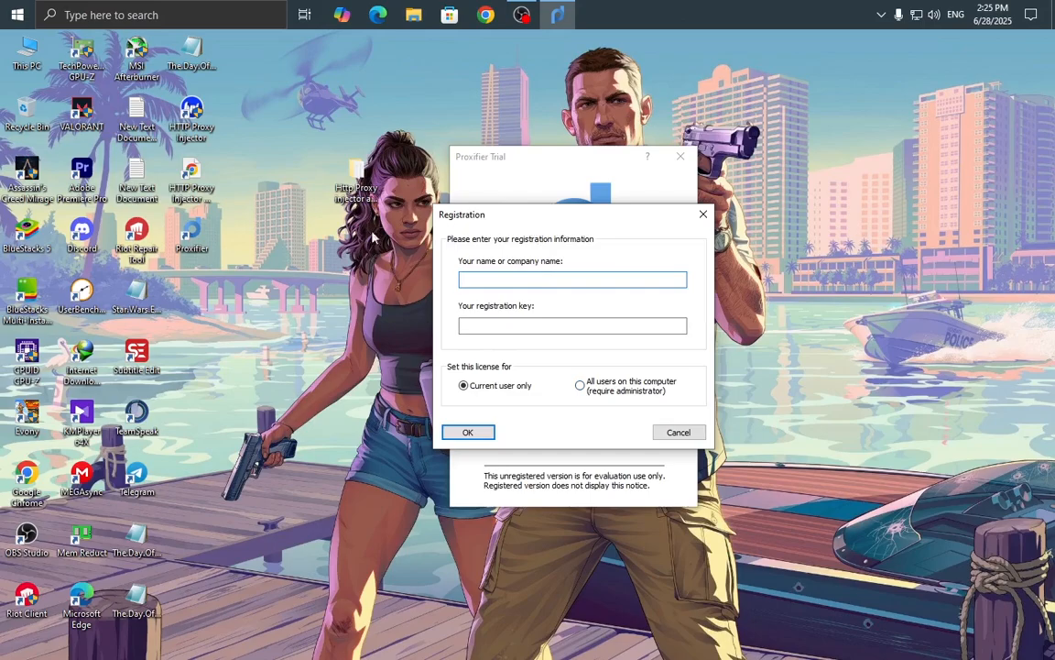
Copy the first registration key from the Proxifier key file.
double_click(345, 194)
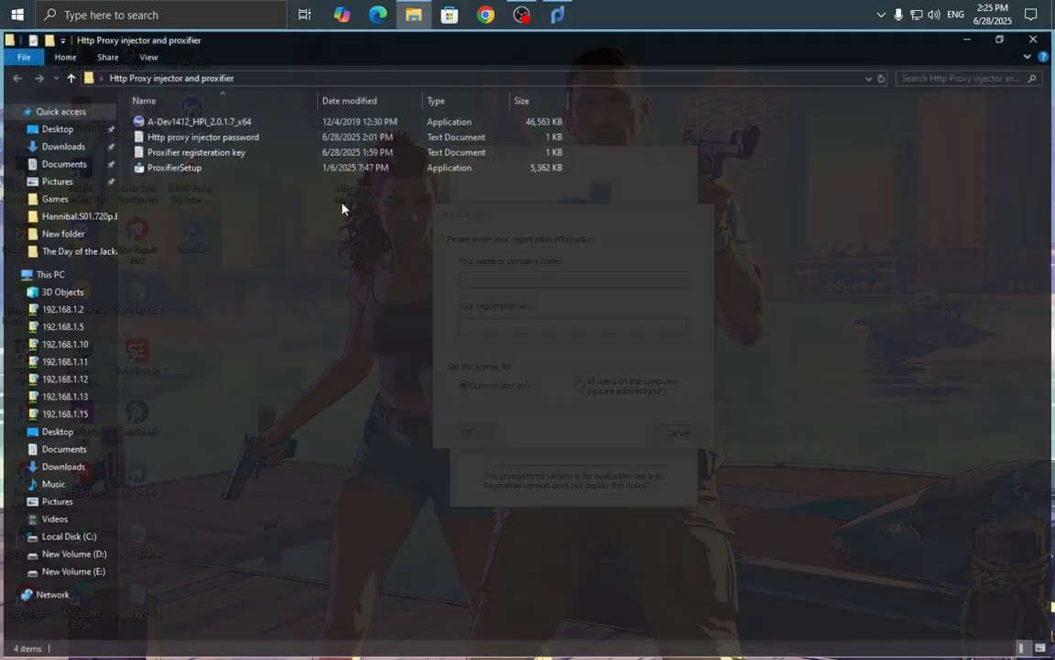
double_click(203, 154)
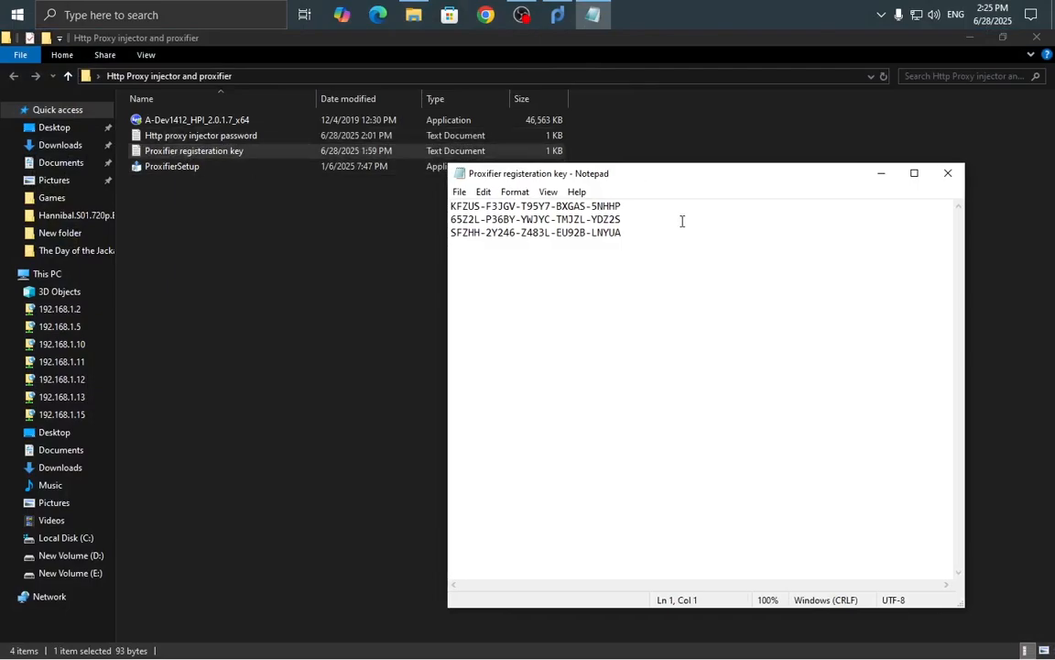
drag(653, 183, 463, 223)
right_click(534, 223)
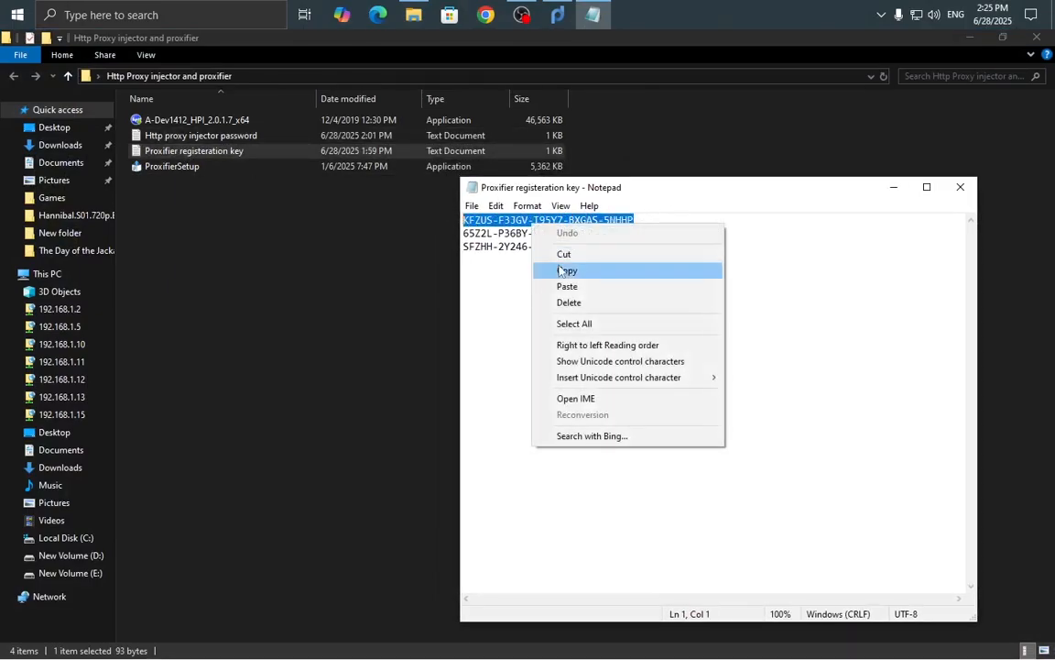
click(567, 272)
click(960, 187)
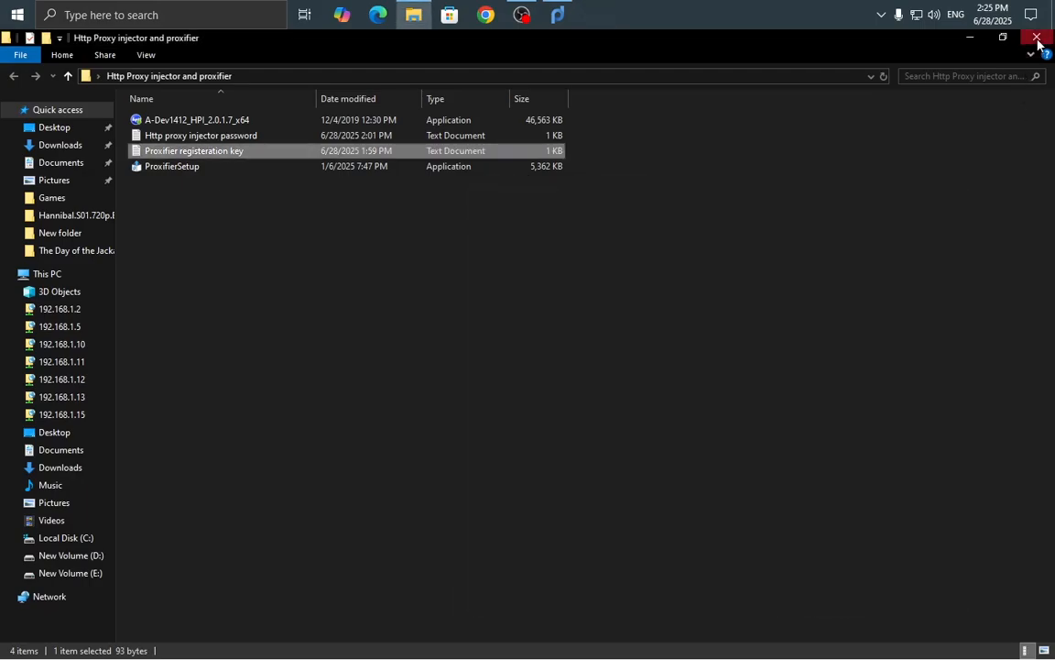
click(1036, 37)
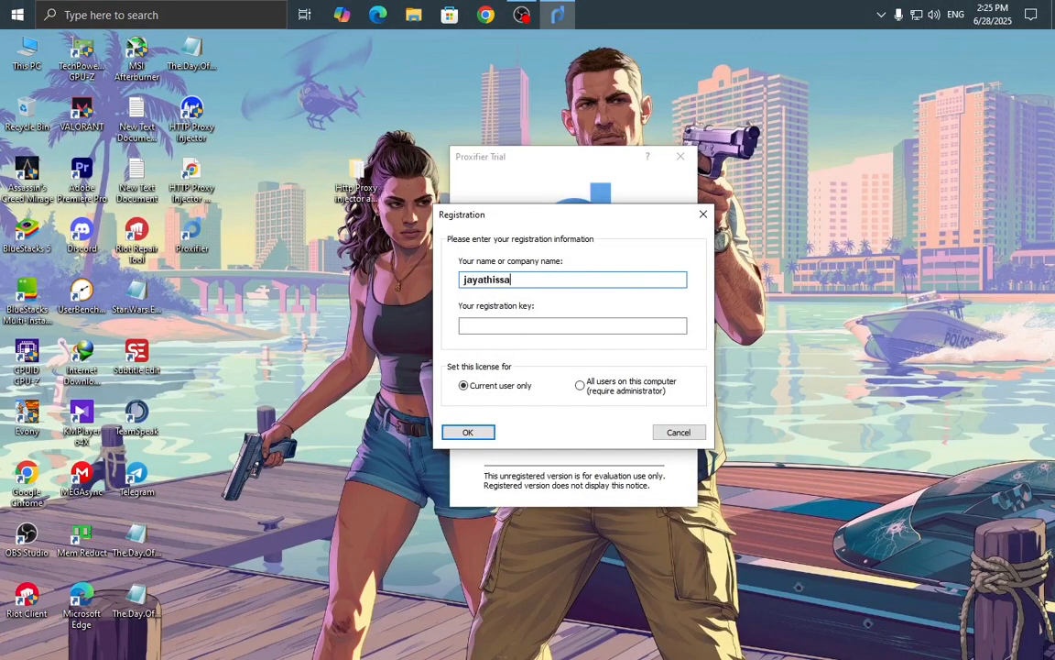
Paste the key into the registration field, submit it, and dismiss the success message.
right_click(528, 328)
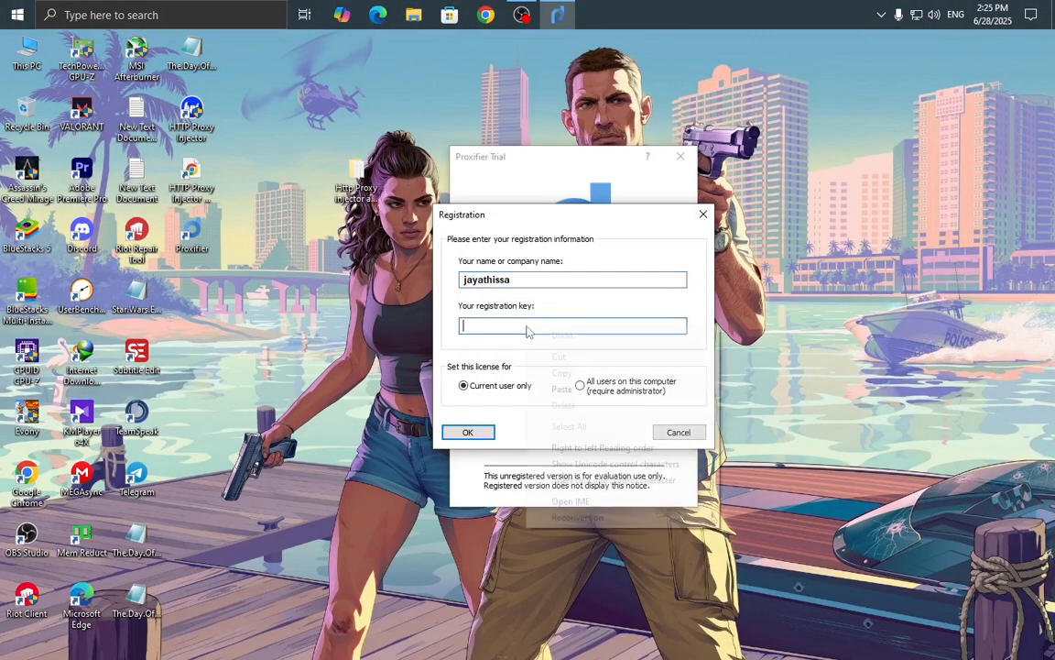
click(582, 386)
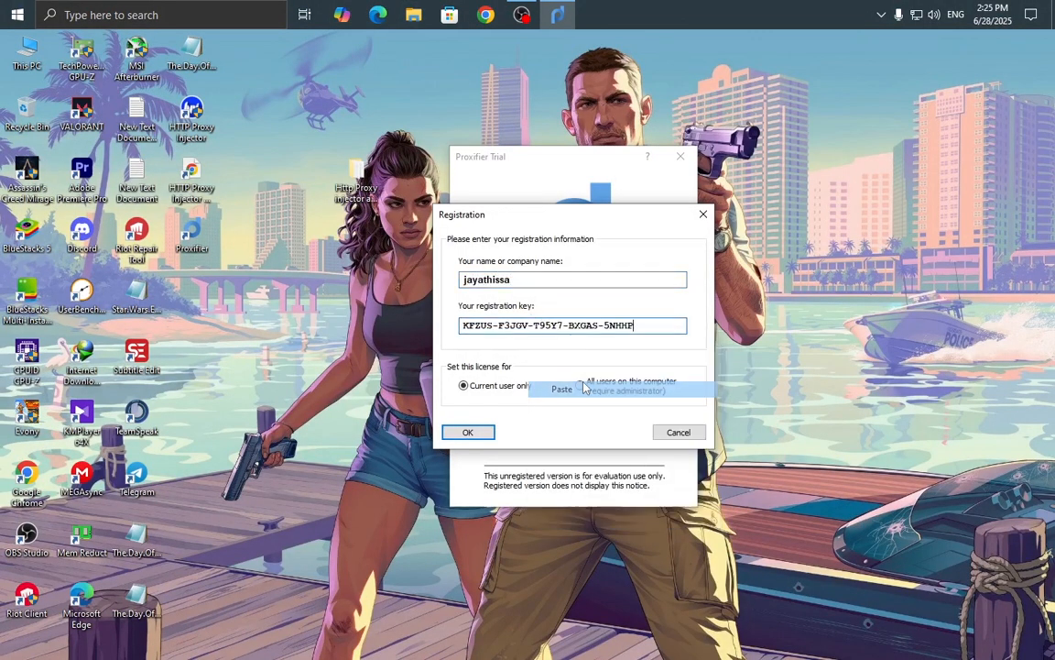
click(468, 435)
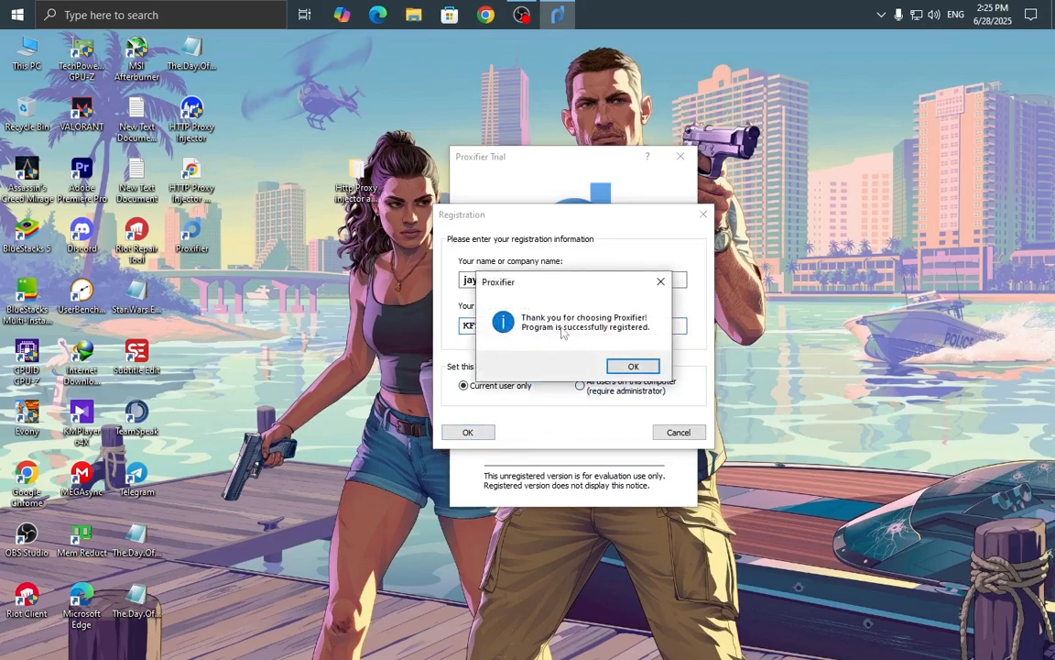
click(631, 366)
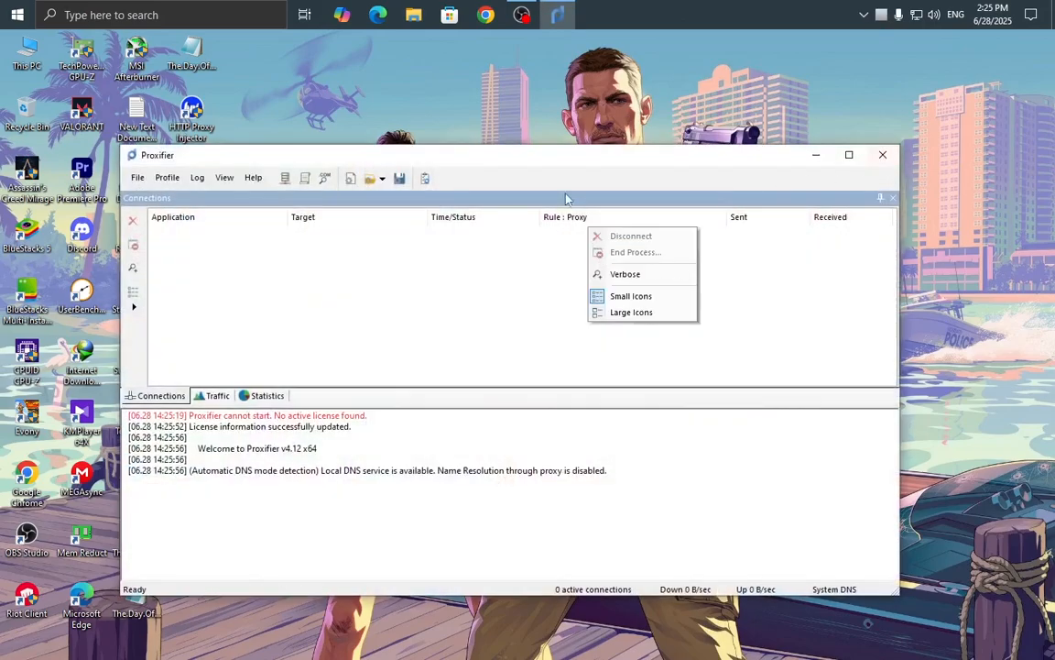
Close the Proxifier main window so it minimizes to the background.
click(502, 154)
drag(502, 153, 594, 177)
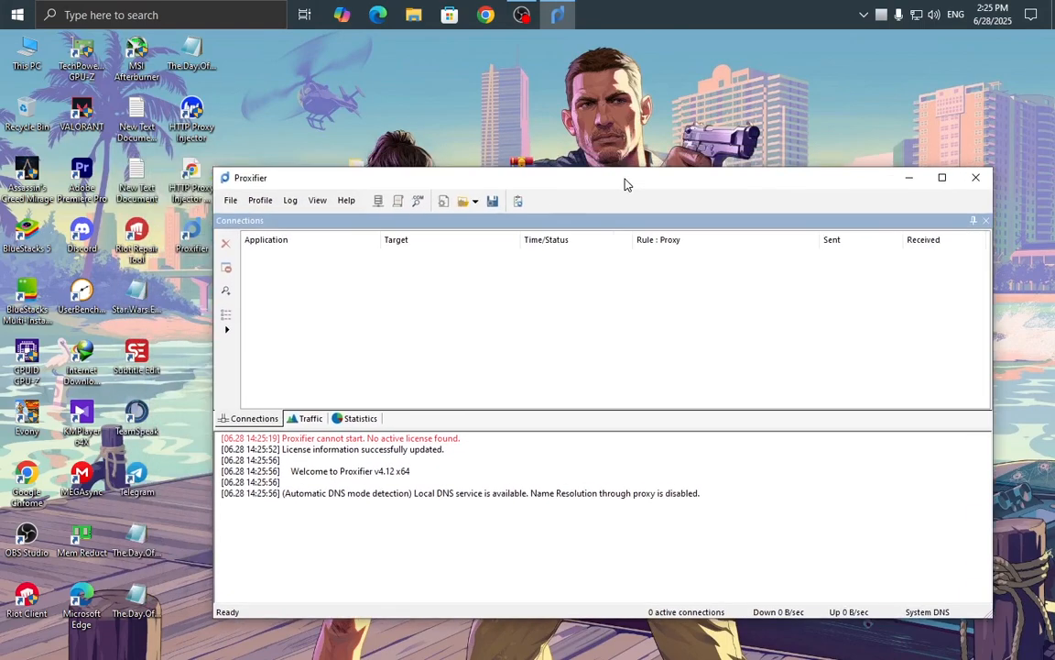
click(978, 178)
right_click(705, 138)
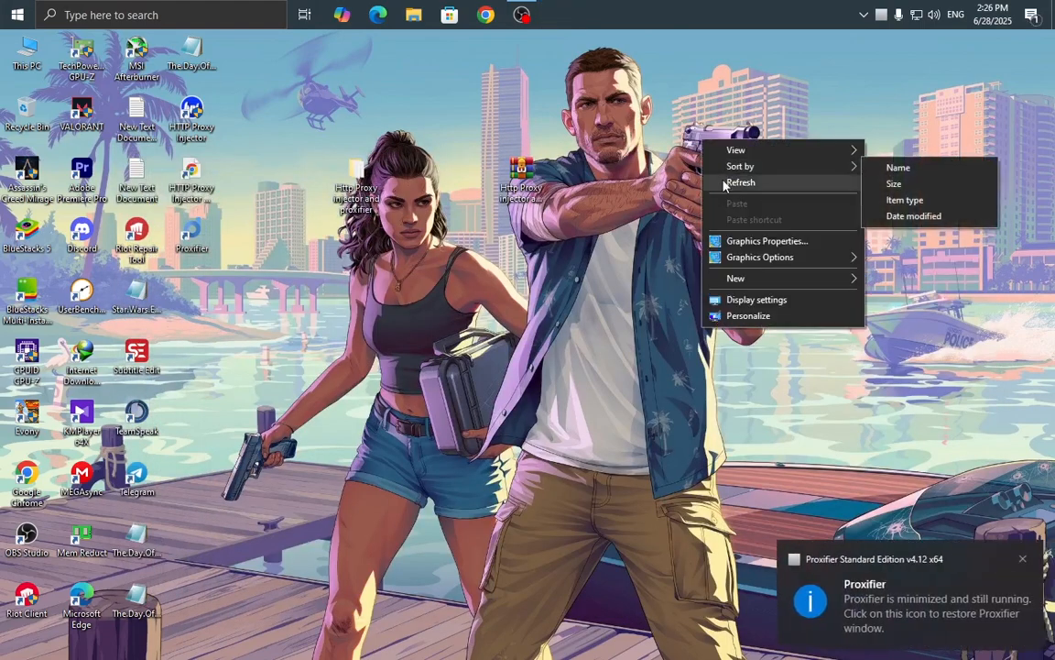
right_click(742, 133)
click(759, 174)
Exit Proxifier from its tray overflow icon and refresh the desktop.
click(863, 15)
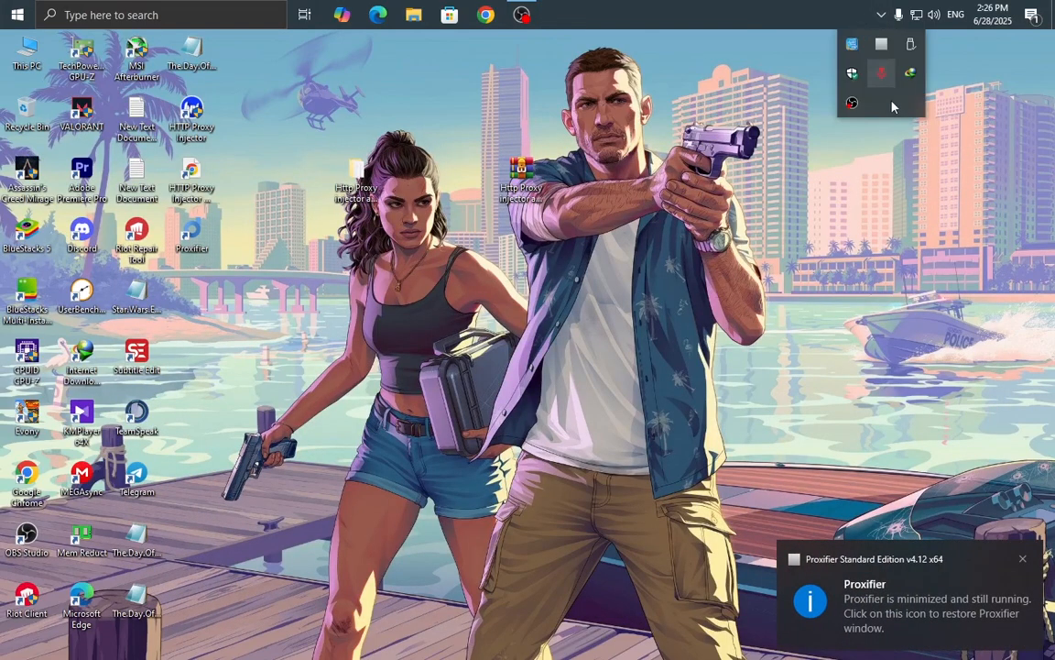
right_click(873, 43)
click(880, 16)
click(880, 16)
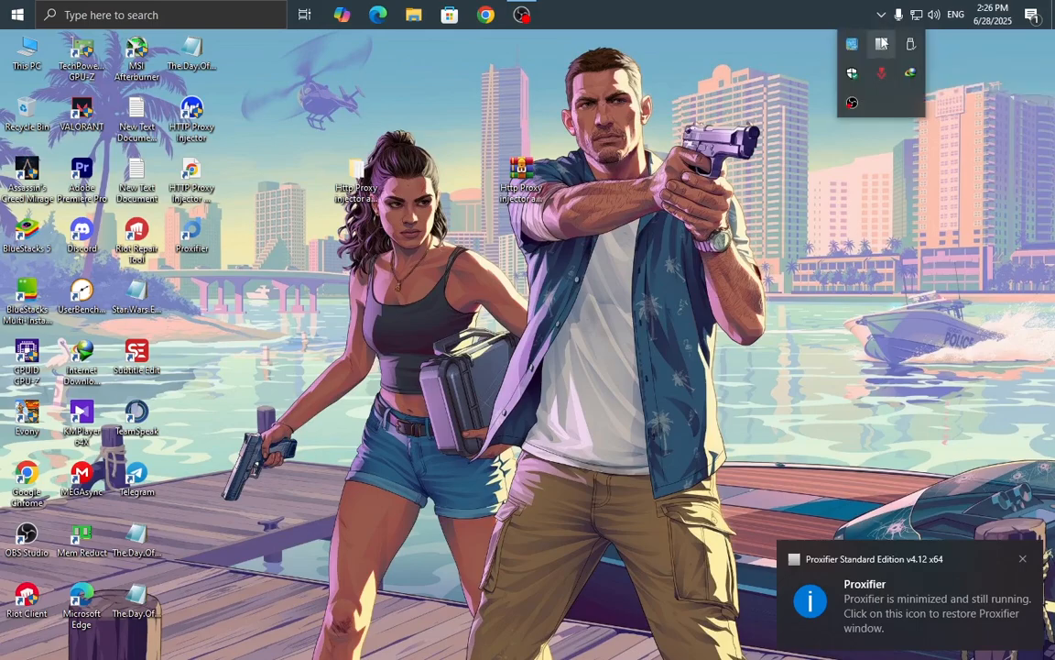
right_click(882, 42)
click(908, 127)
right_click(715, 128)
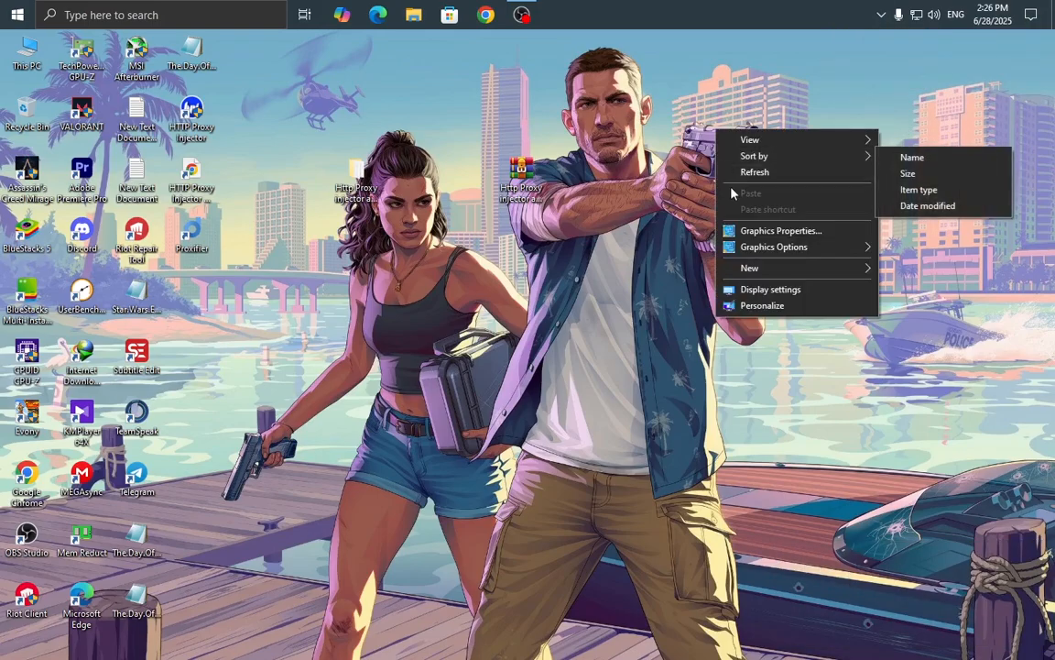
click(726, 175)
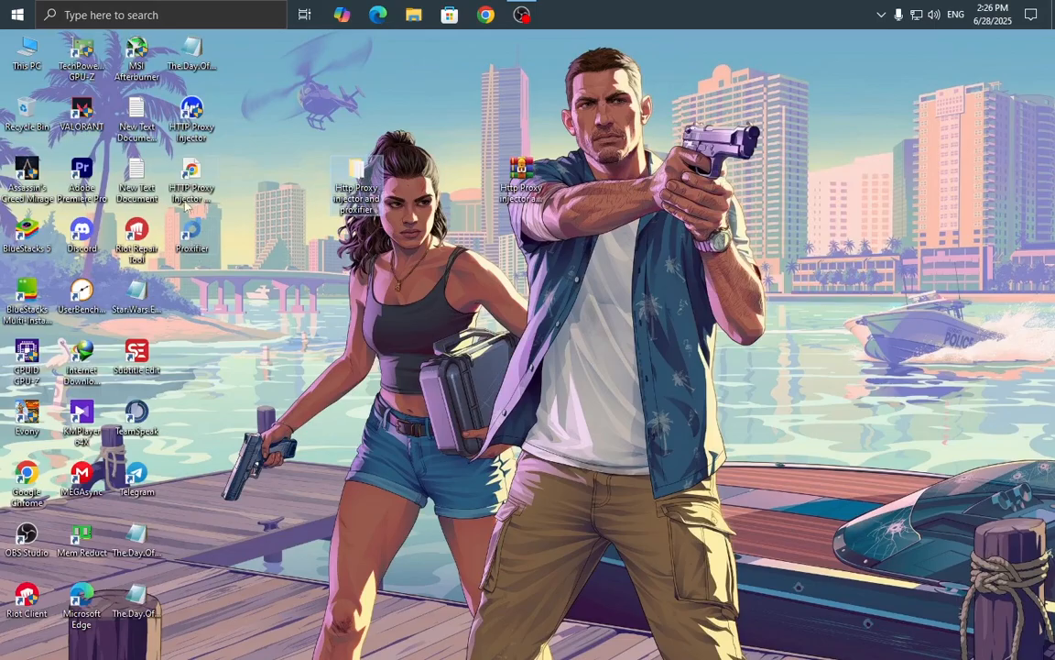
Open the HTTP Proxy Injector website shortcut, close the browser, and refresh the desktop.
double_click(190, 176)
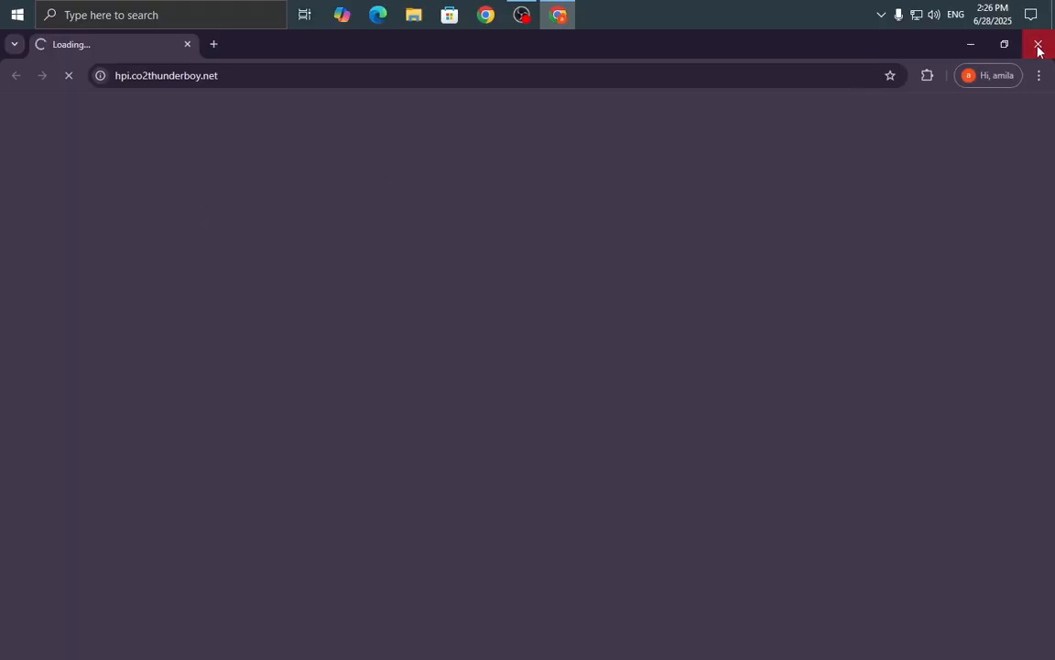
click(1038, 46)
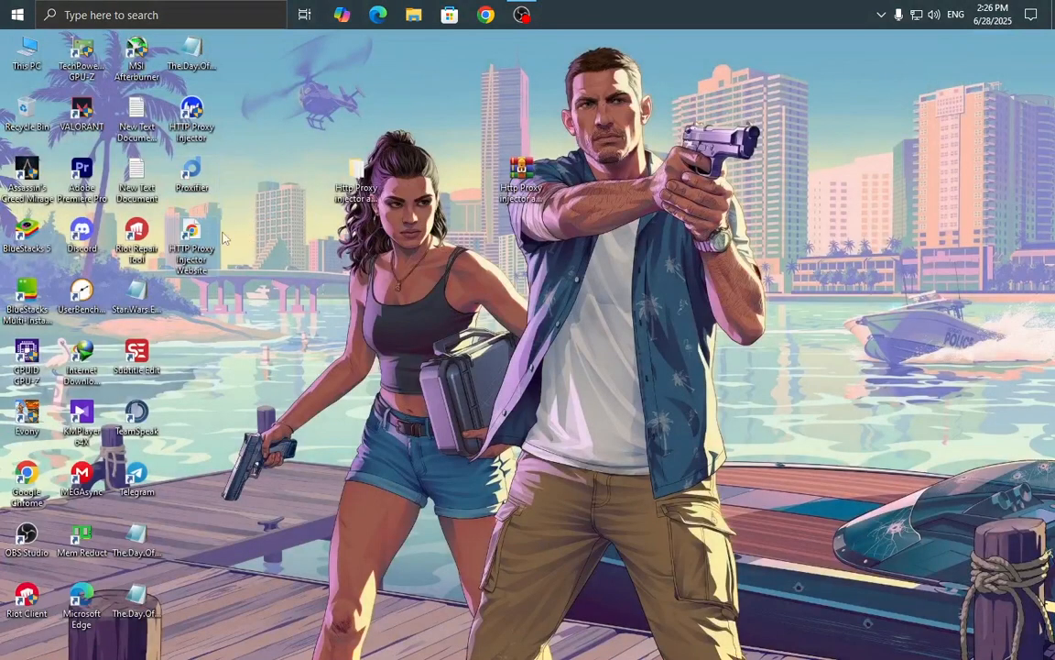
right_click(316, 167)
click(354, 210)
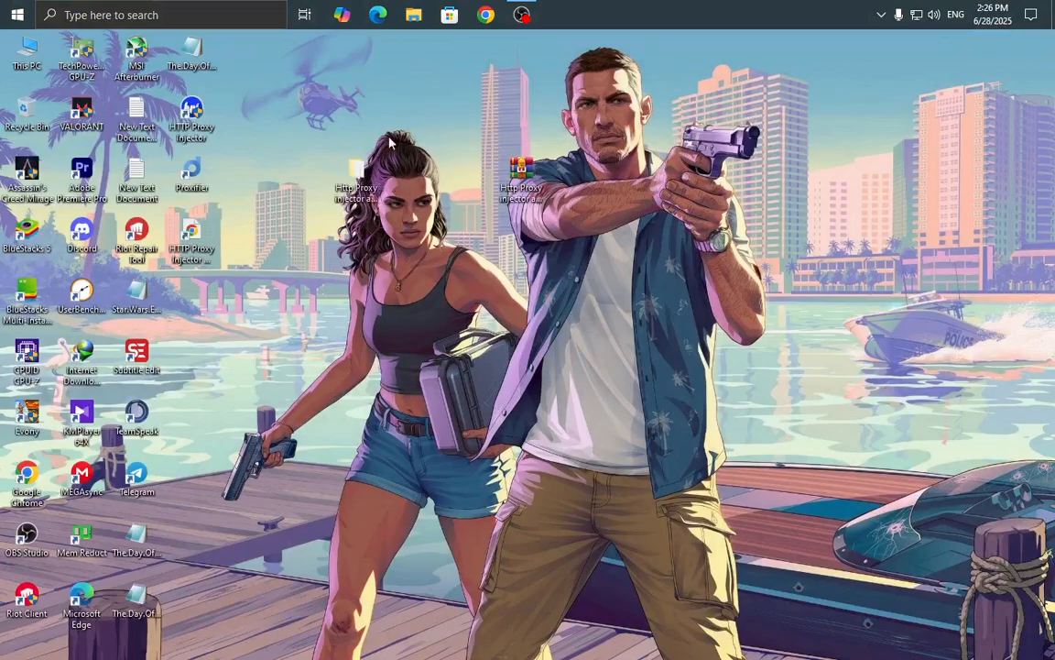
double_click(182, 130)
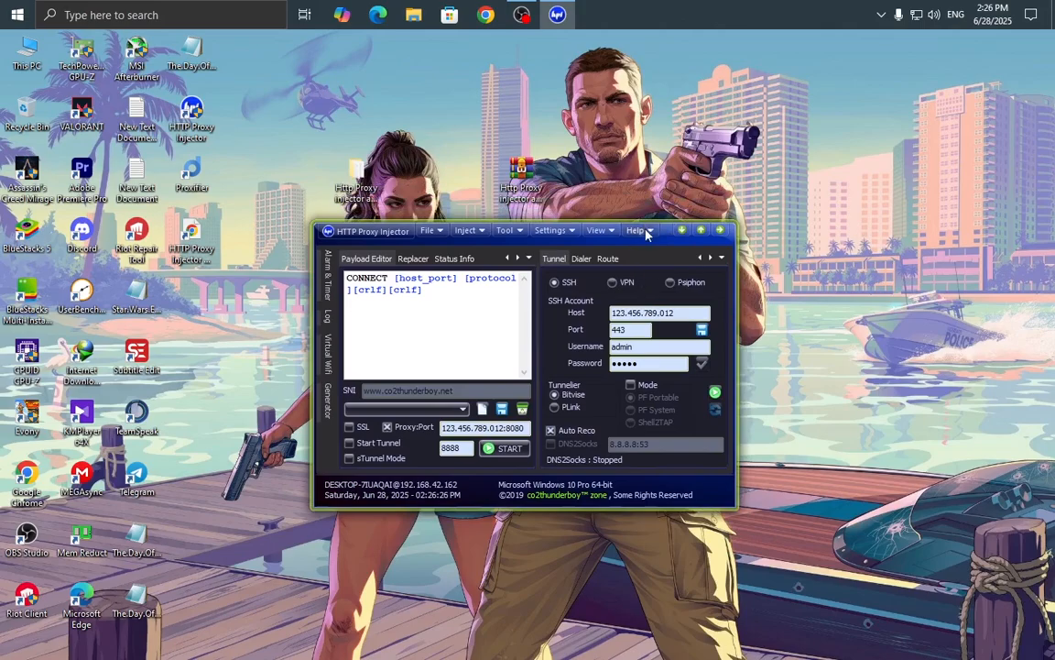
drag(632, 230, 631, 196)
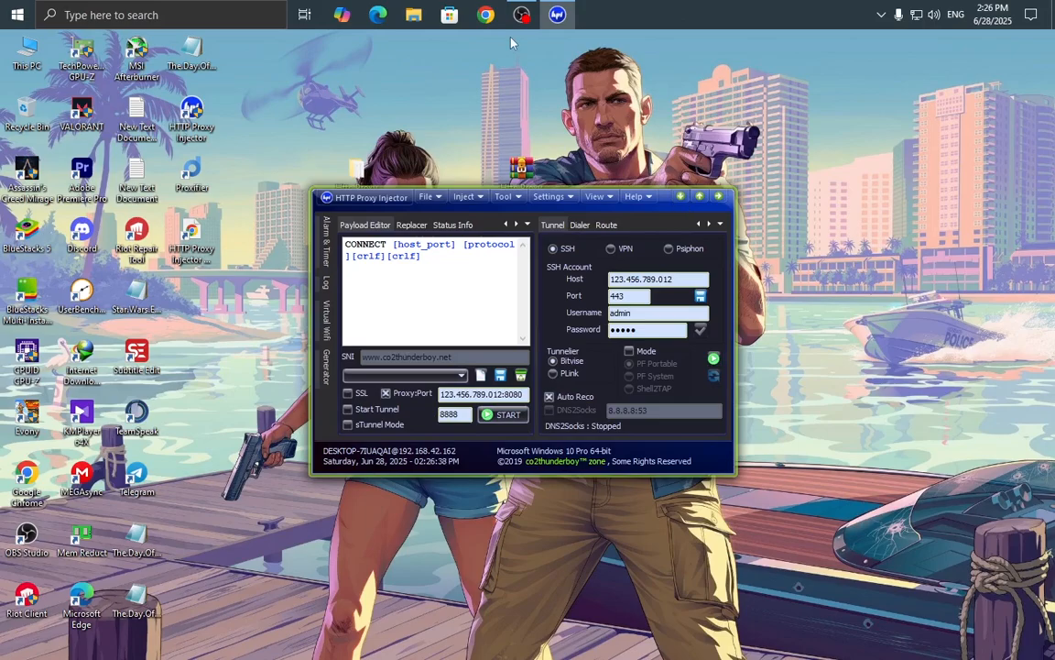
click(679, 197)
right_click(707, 130)
click(730, 181)
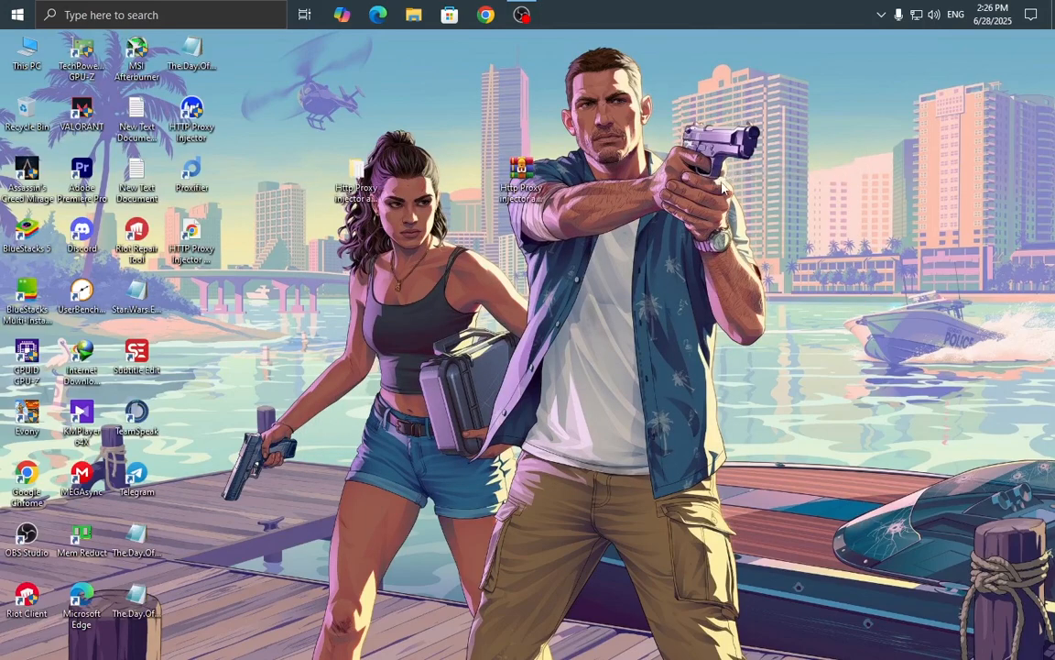
right_click(670, 118)
Refresh the desktop and launch Chrome with the chosen profile.
click(693, 159)
right_click(646, 120)
click(661, 163)
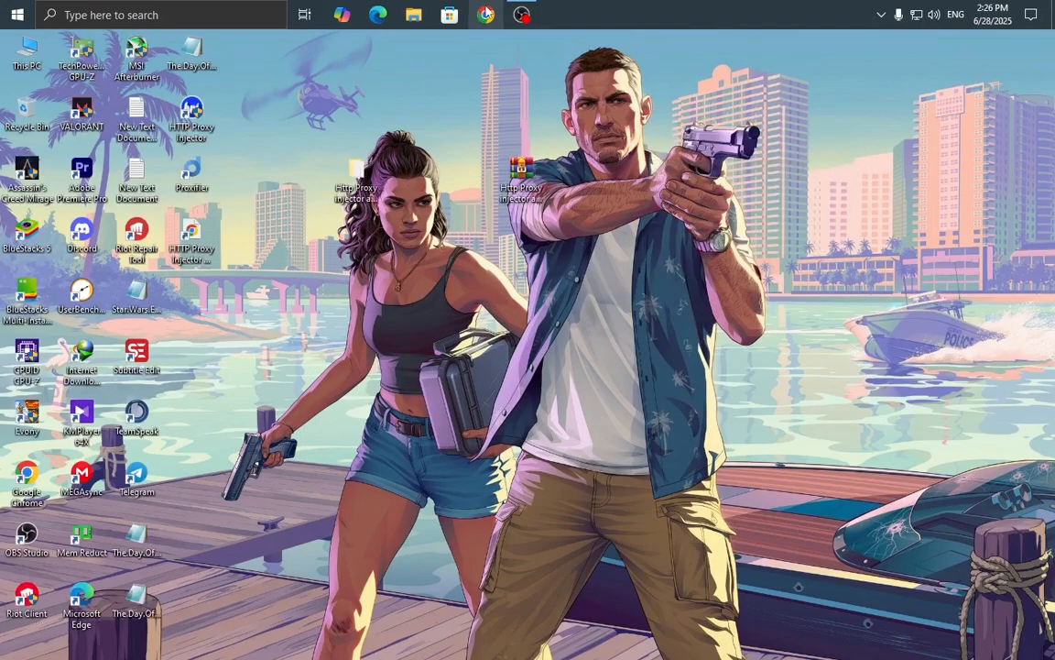
click(489, 20)
click(421, 420)
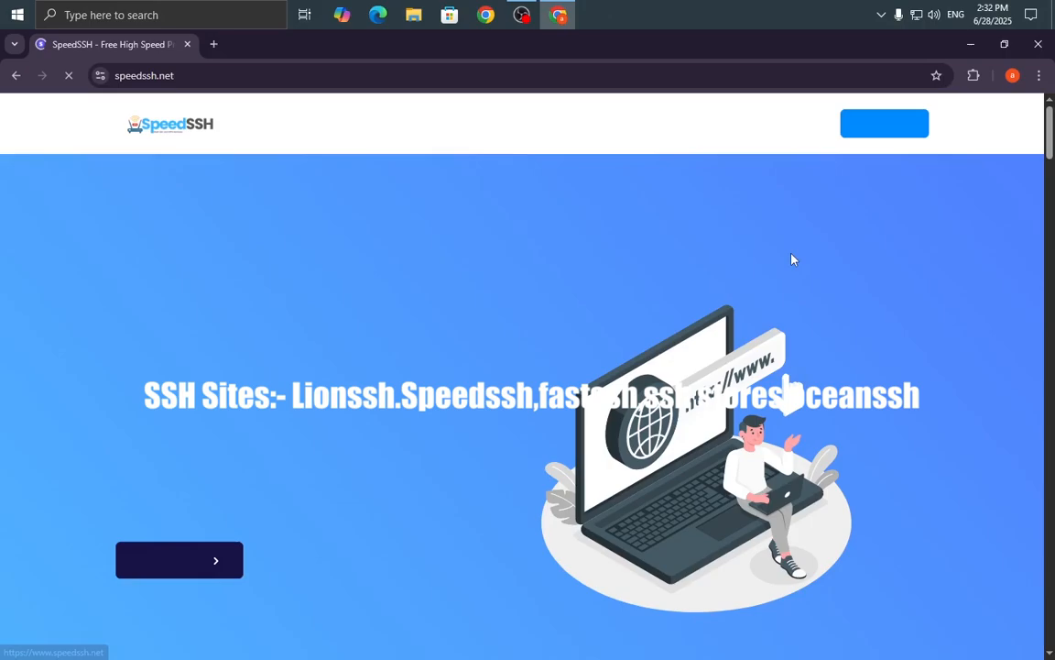
Jump to the speedssh.net services listing SSH 3 DAYS, SSH 7 DAYS and SSH VIP.
click(188, 564)
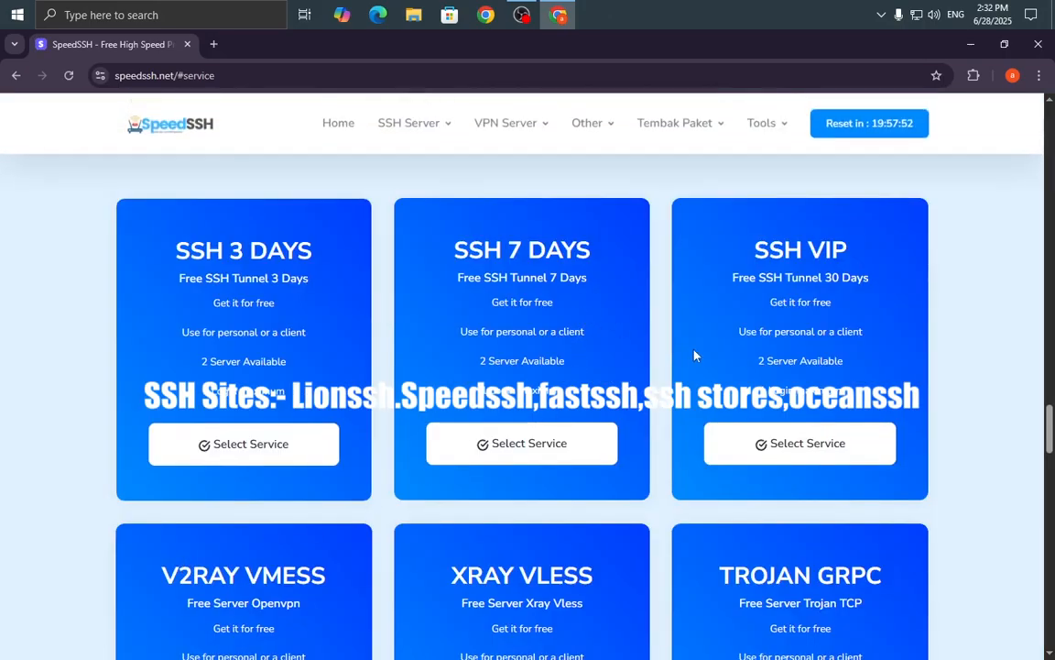
scroll(692, 313, up, 3)
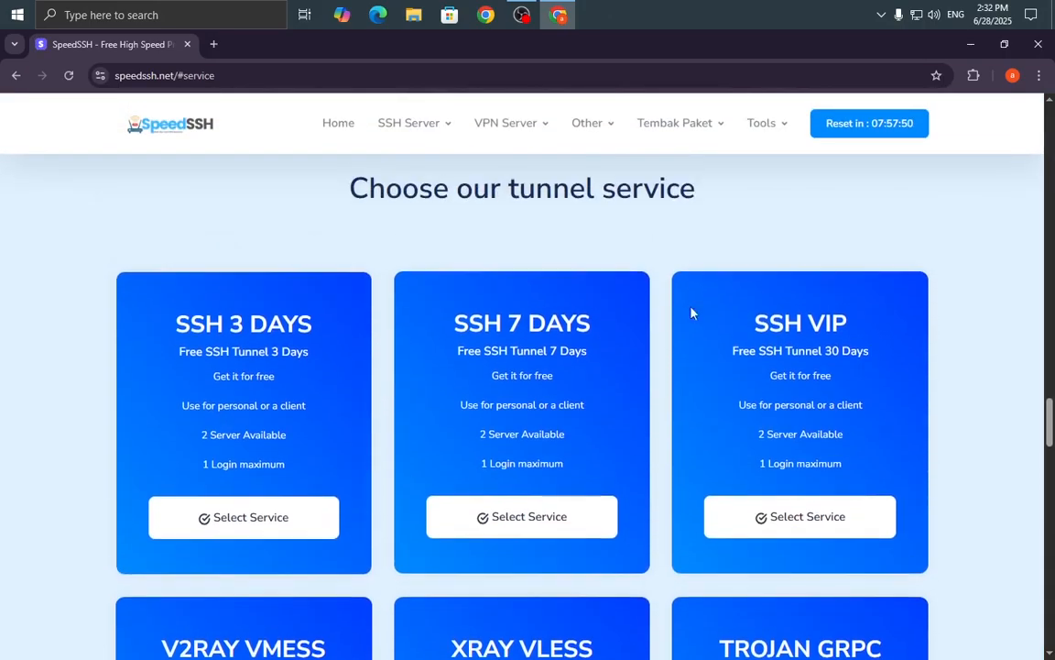
scroll(314, 362, down, 4)
scroll(176, 269, up, 1)
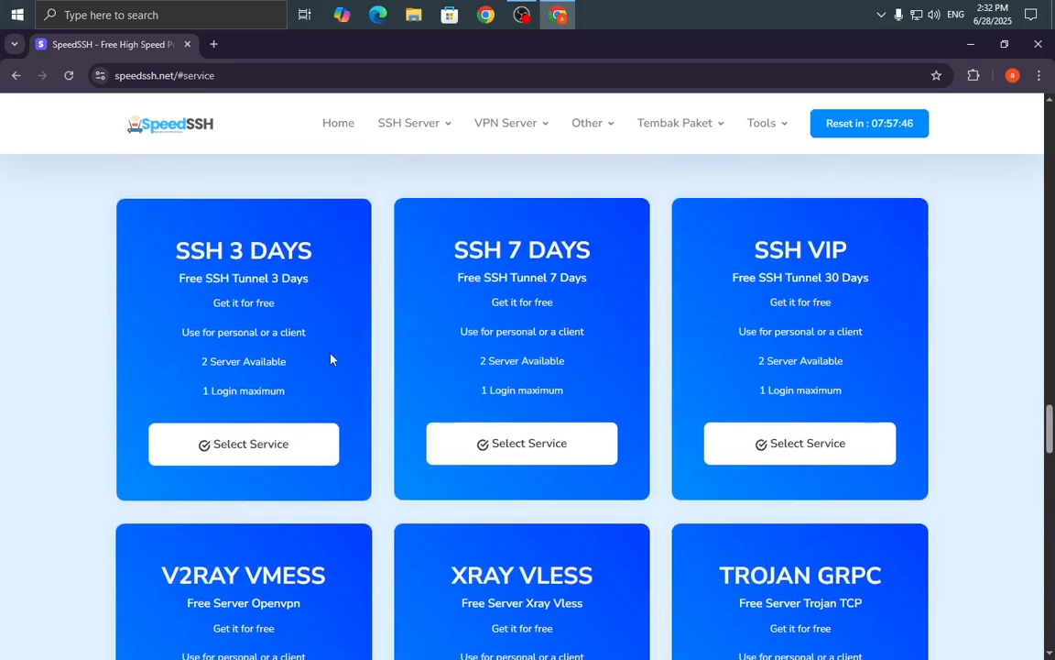
scroll(458, 477, down, 3)
scroll(733, 485, down, 2)
scroll(655, 430, up, 4)
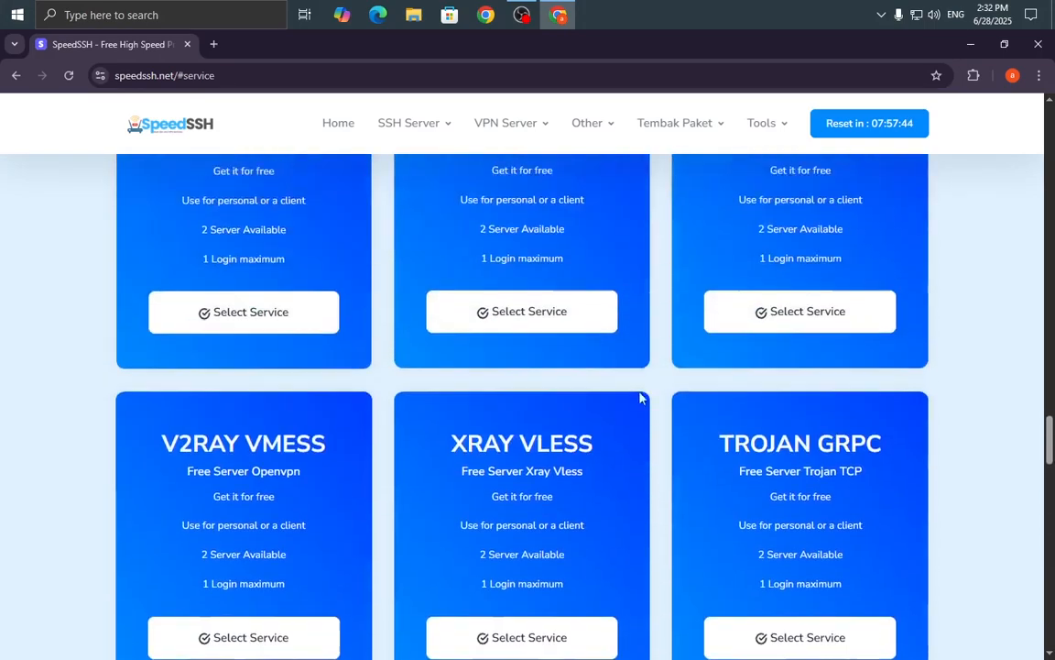
scroll(639, 398, up, 2)
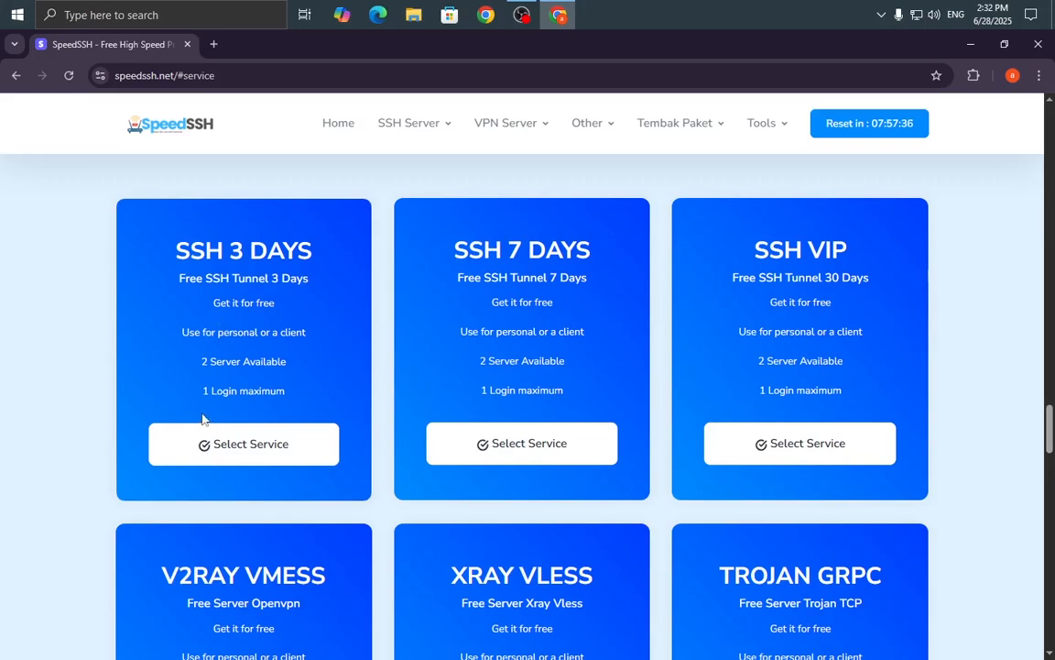
Choose the SSH 3 DAYS service and scroll through the server country list.
click(205, 443)
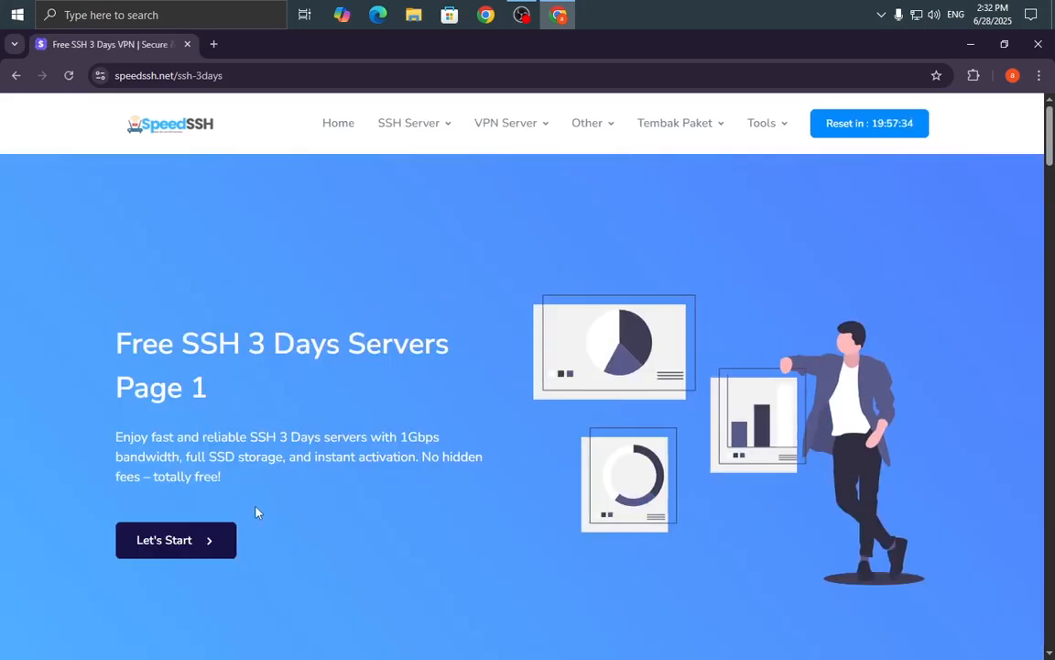
click(202, 542)
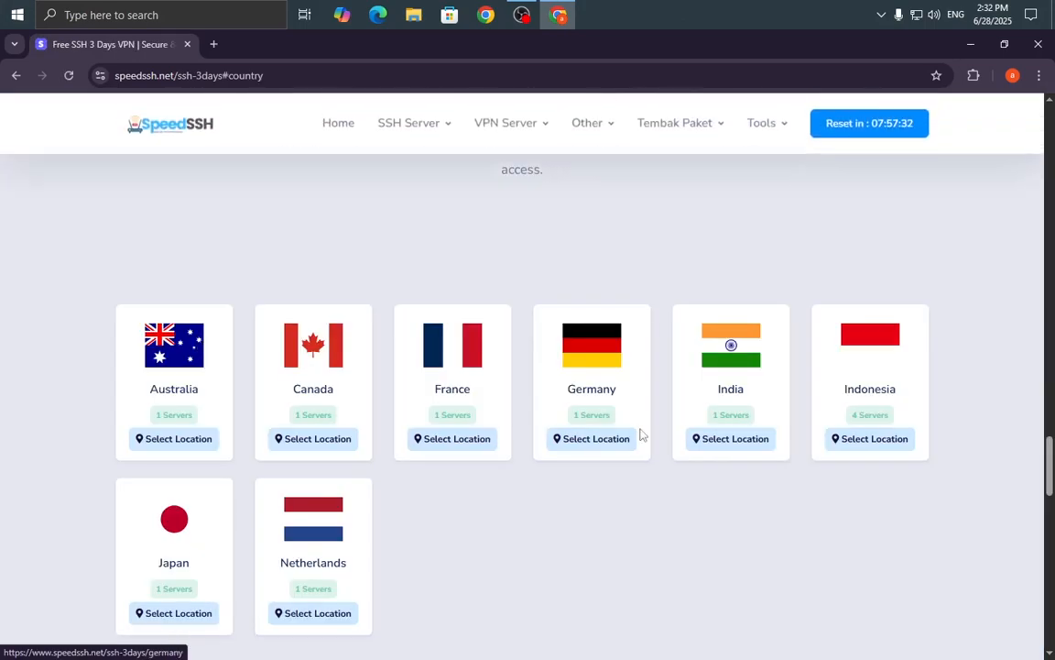
scroll(242, 462, up, 2)
scroll(277, 338, down, 2)
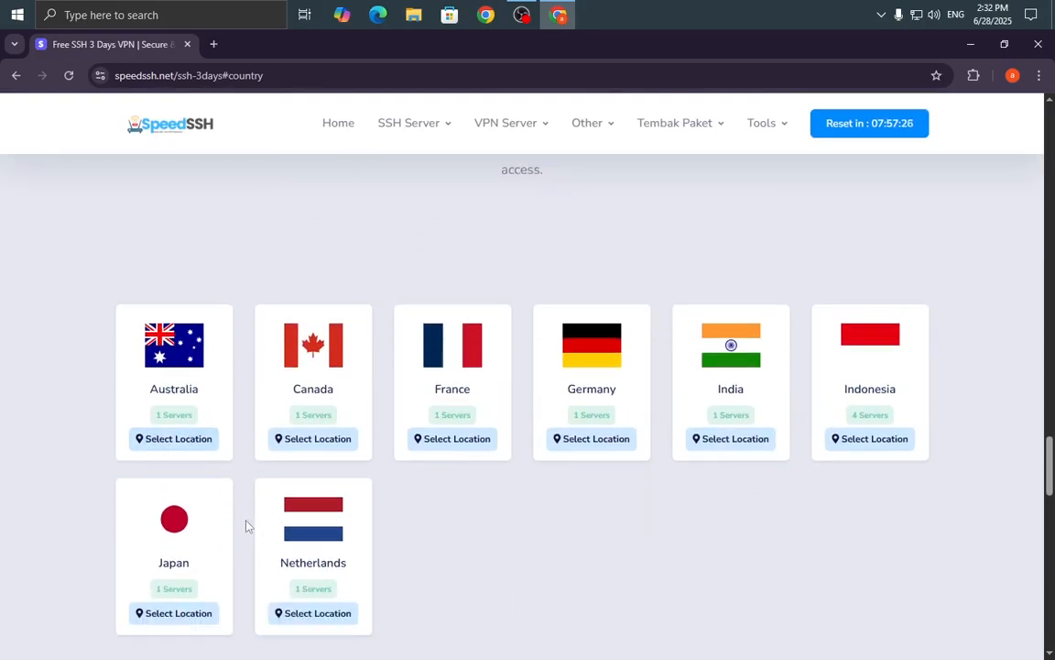
scroll(256, 531, down, 1)
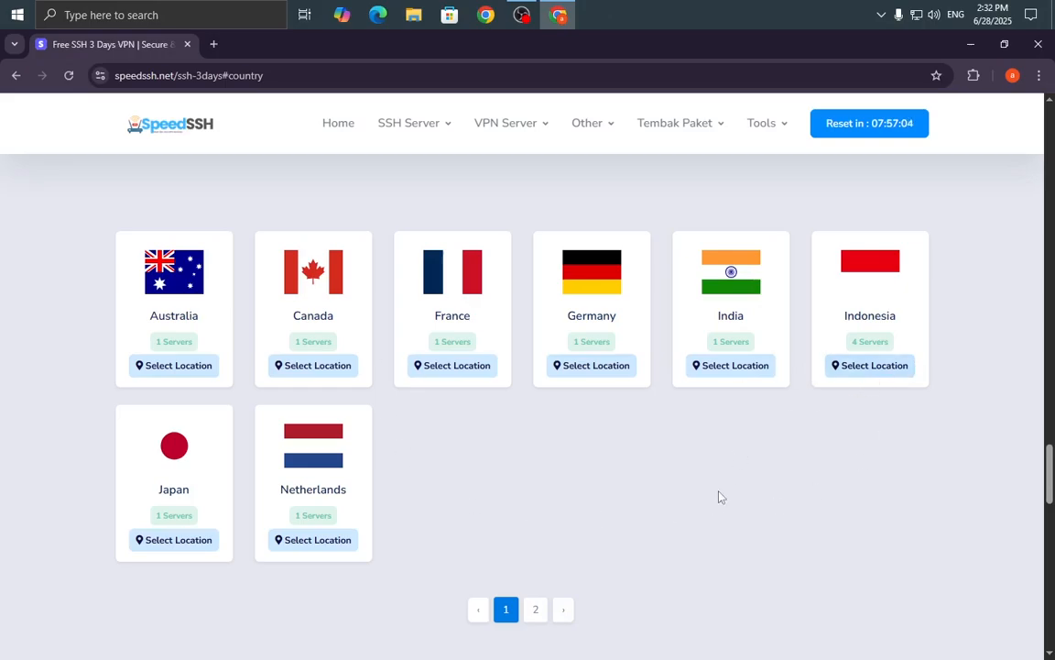
Pick the Indonesia location to show SSH ID 01 online and SSH ID 02 offline.
double_click(730, 315)
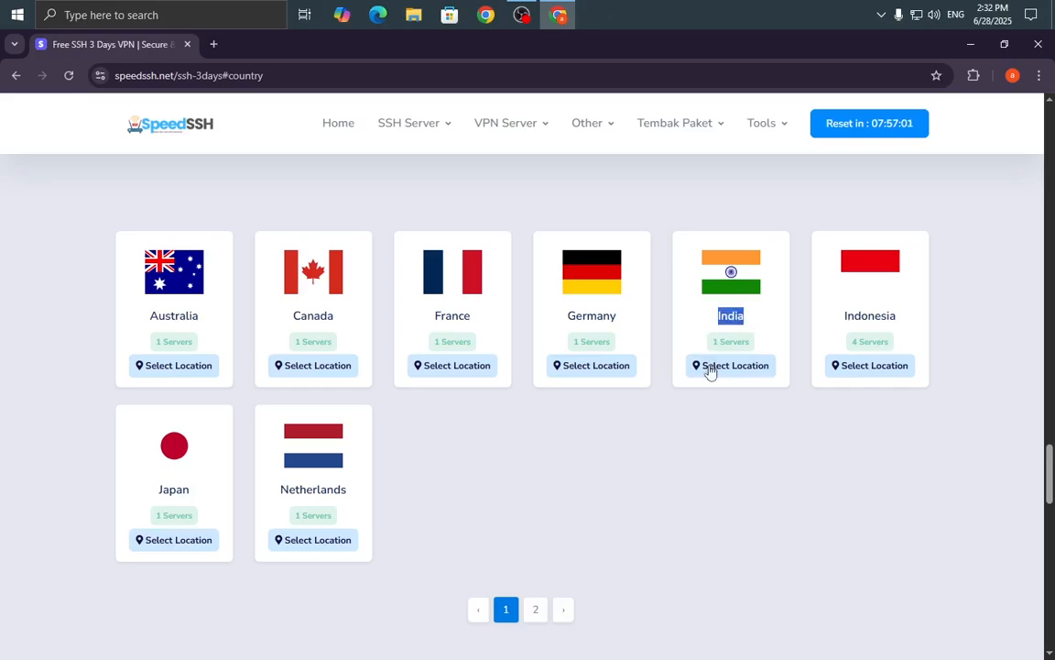
click(850, 394)
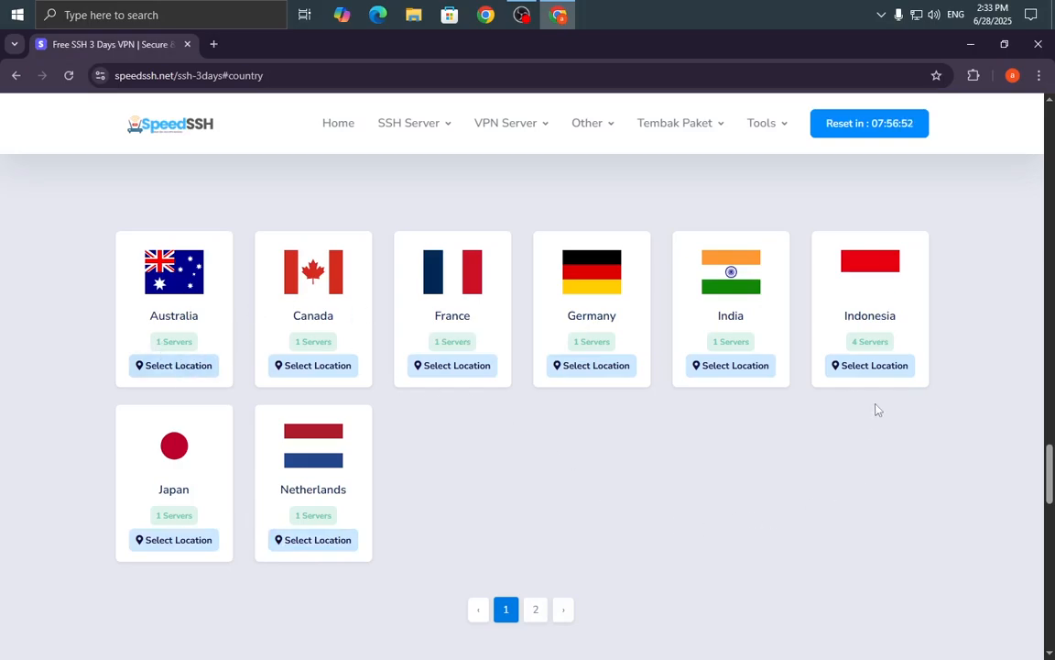
click(875, 370)
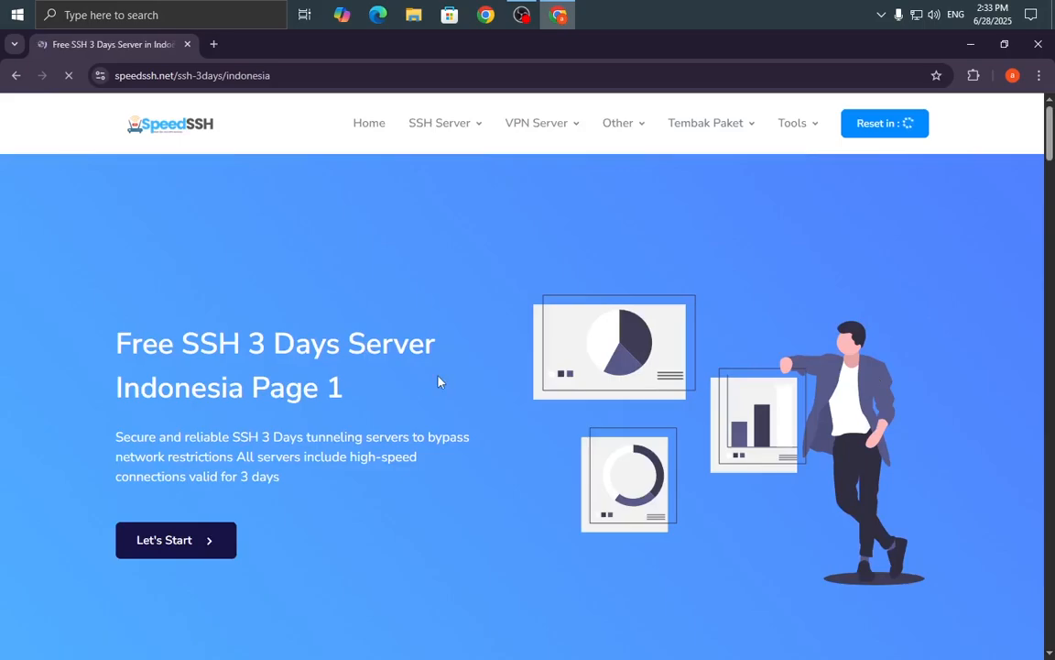
click(205, 539)
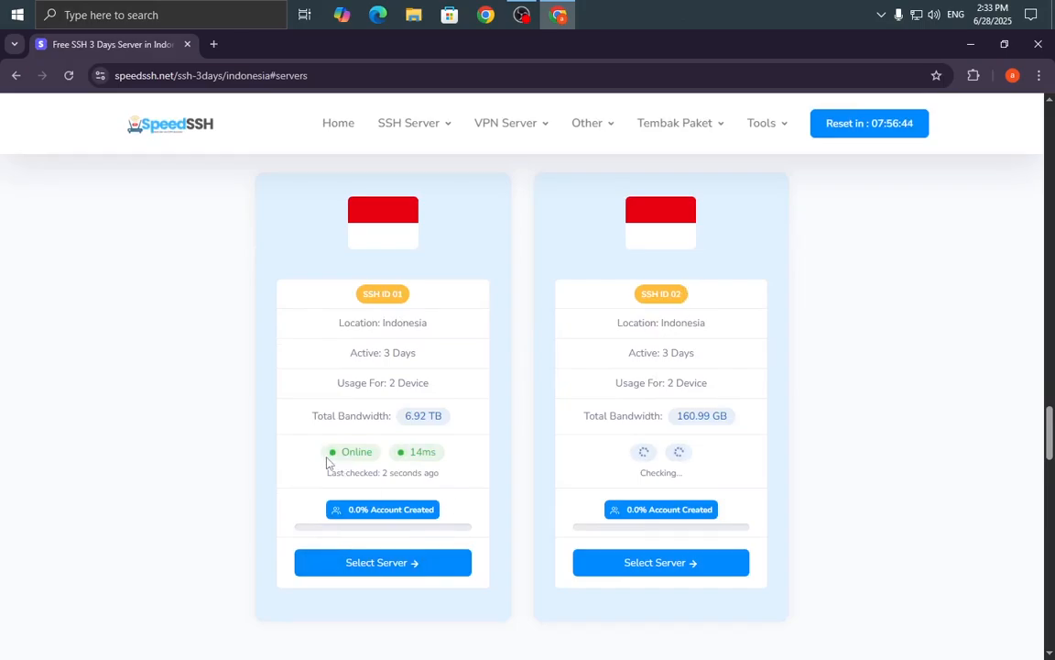
drag(327, 458, 408, 462)
drag(619, 452, 591, 459)
drag(343, 450, 385, 449)
scroll(513, 474, down, 1)
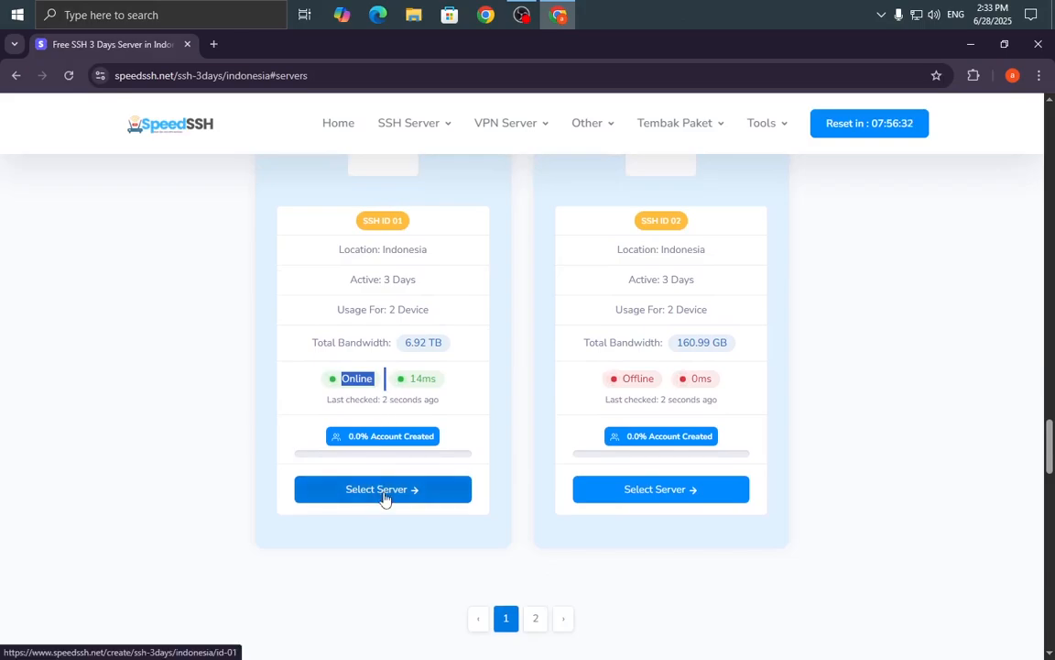
Pick the online server SSH ID 01 and reach its create-account form.
click(385, 490)
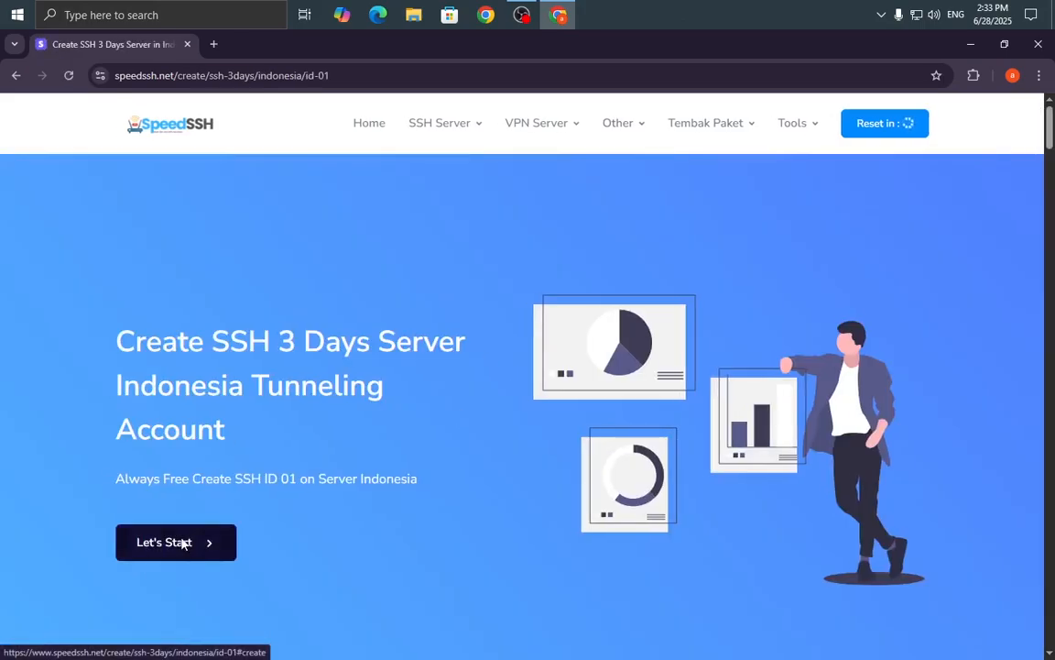
mouse_move(1049, 135)
mouse_down()
mouse_move(1053, 200)
mouse_move(1052, 151)
mouse_up()
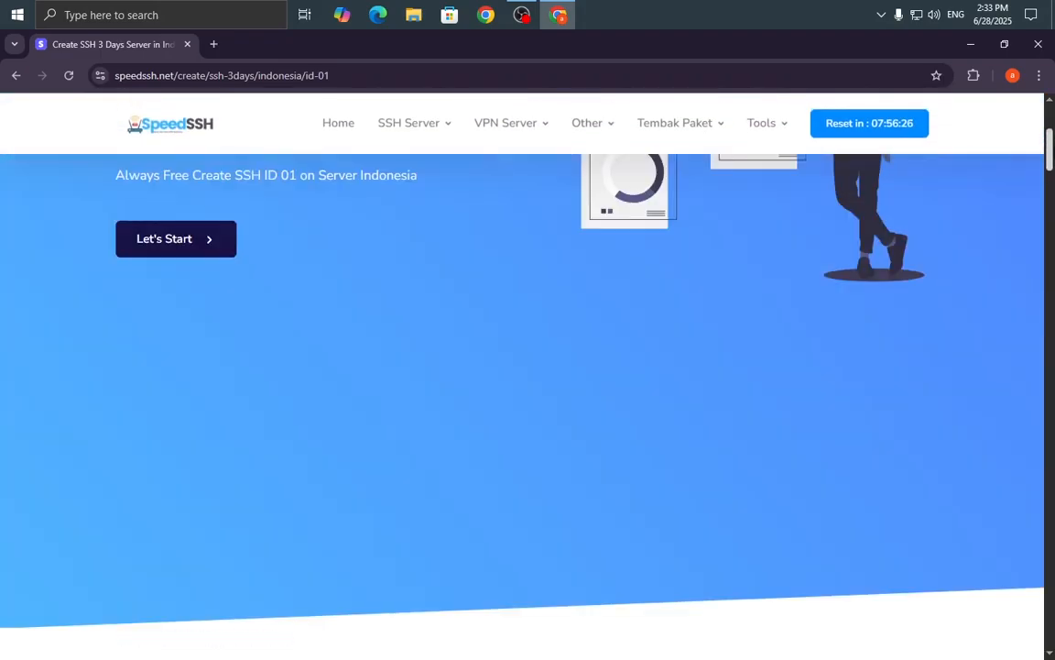
click(169, 243)
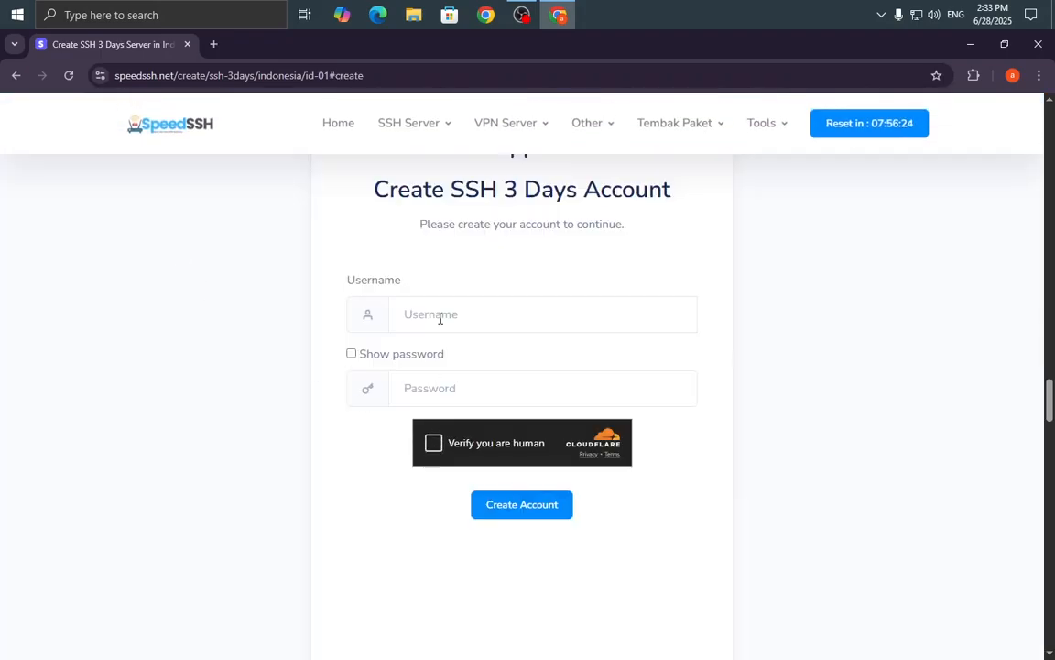
scroll(447, 367, down, 1)
Enter a username and password, pass the human check, and create the account.
click(448, 392)
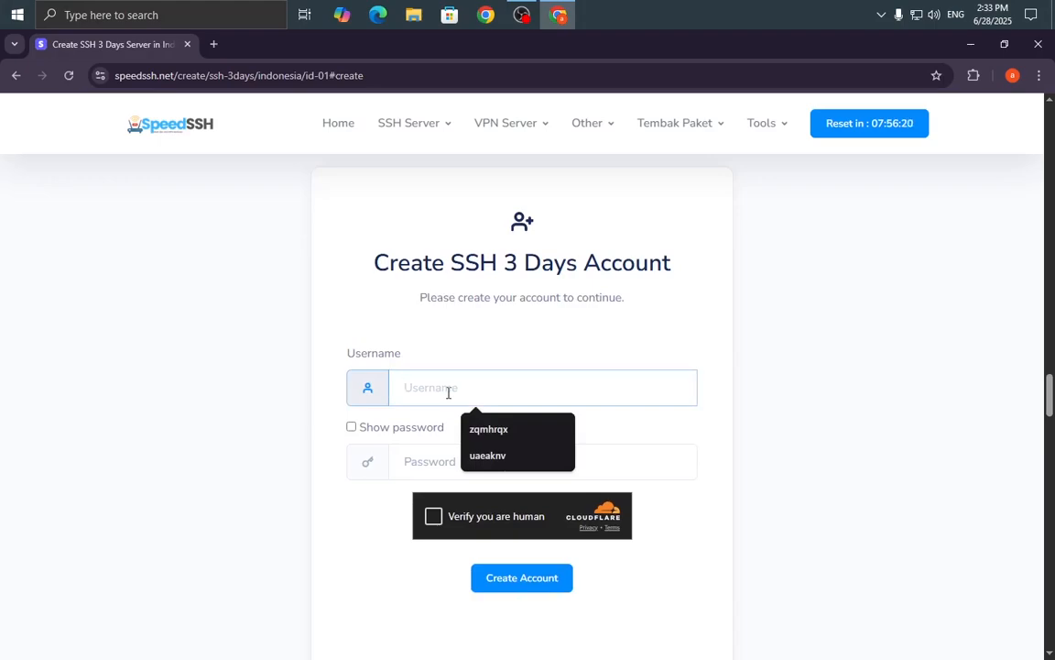
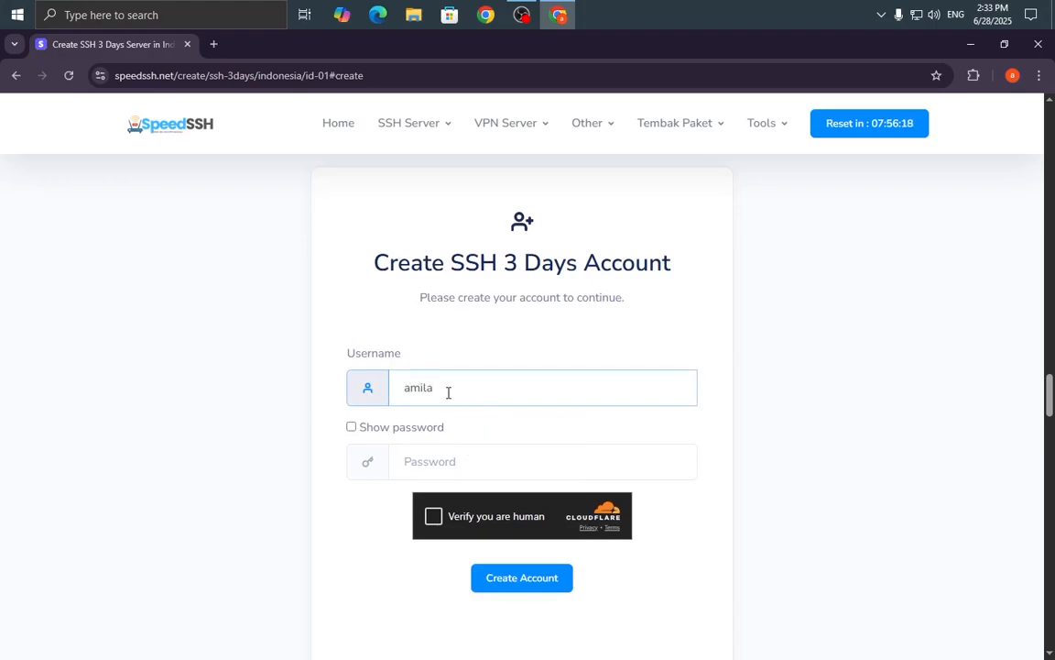
click(454, 466)
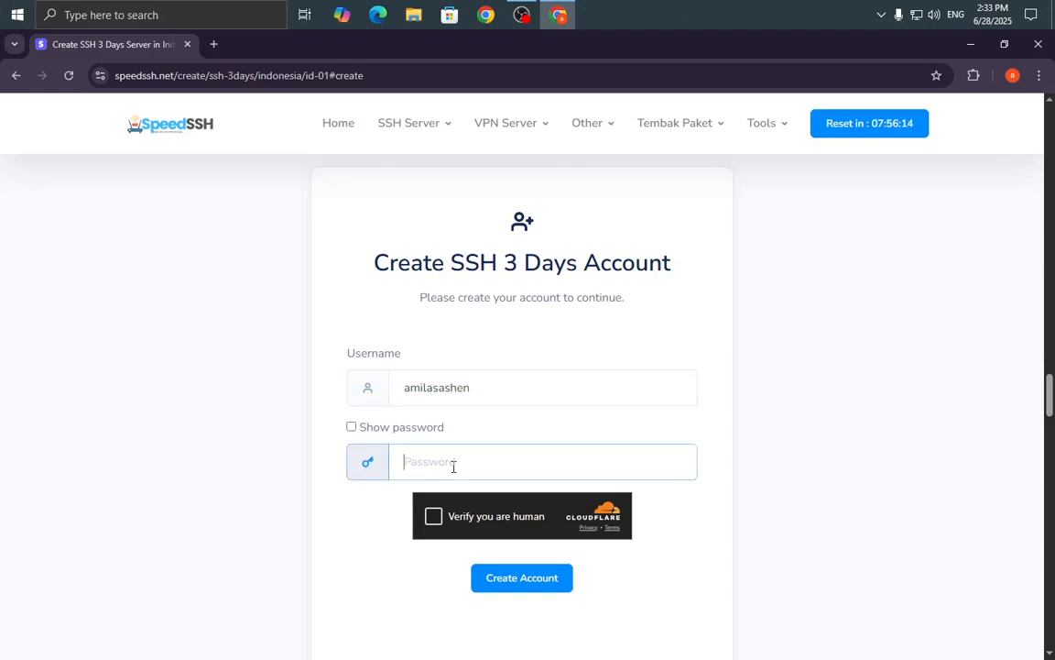
text(••••••)
click(445, 515)
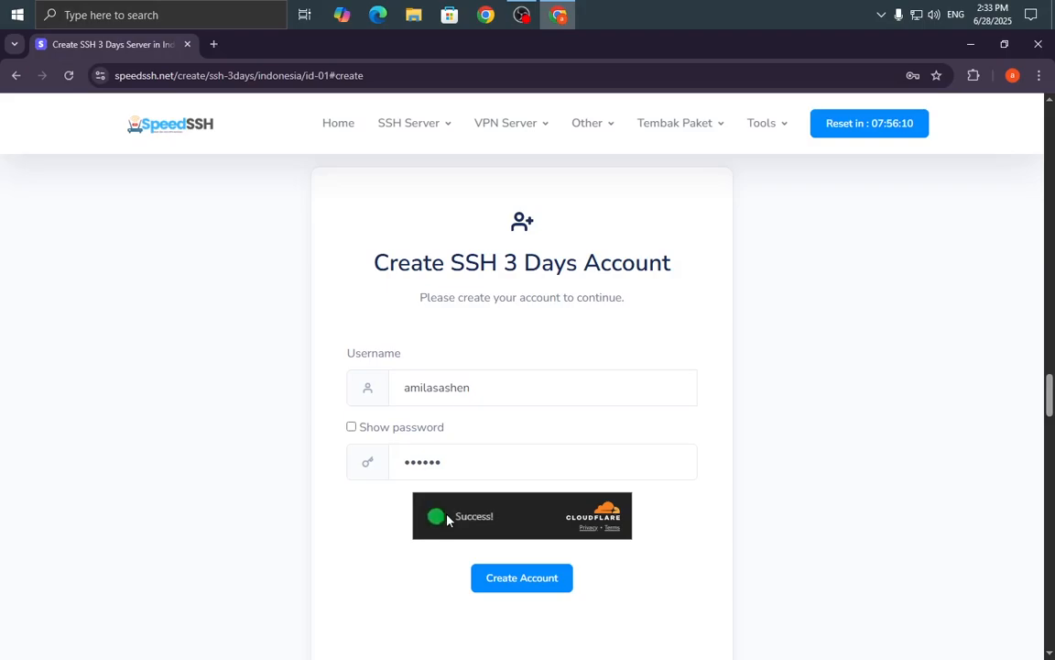
click(516, 584)
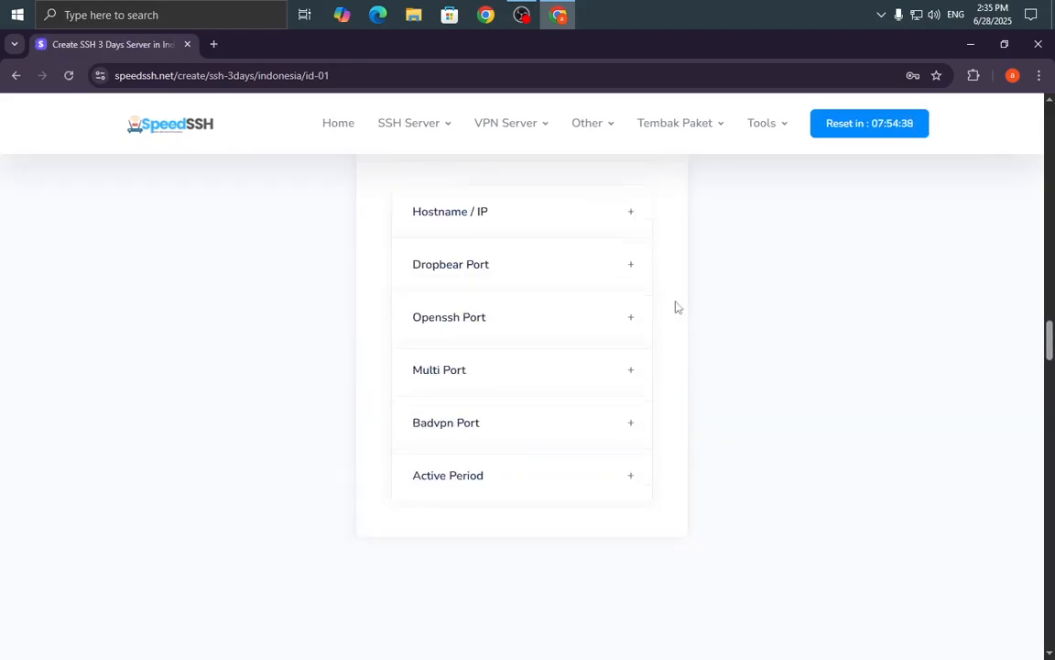
drag(1050, 342, 1052, 129)
Copy the Server-through-Expired details from the SSH Account Created card, then close Chrome.
click(181, 514)
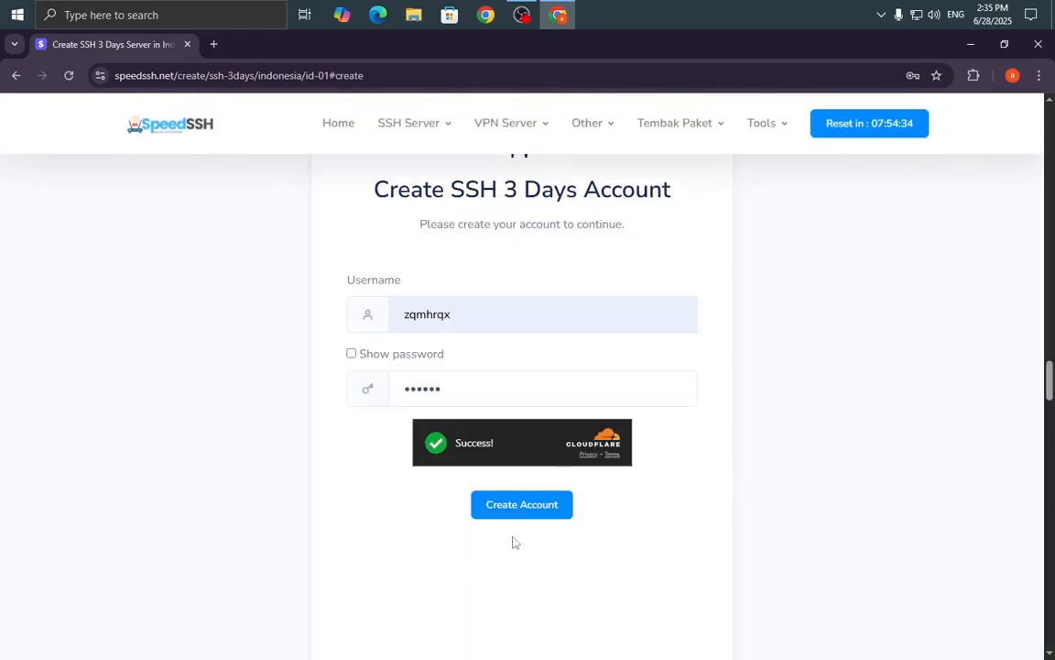
drag(1051, 397, 1050, 446)
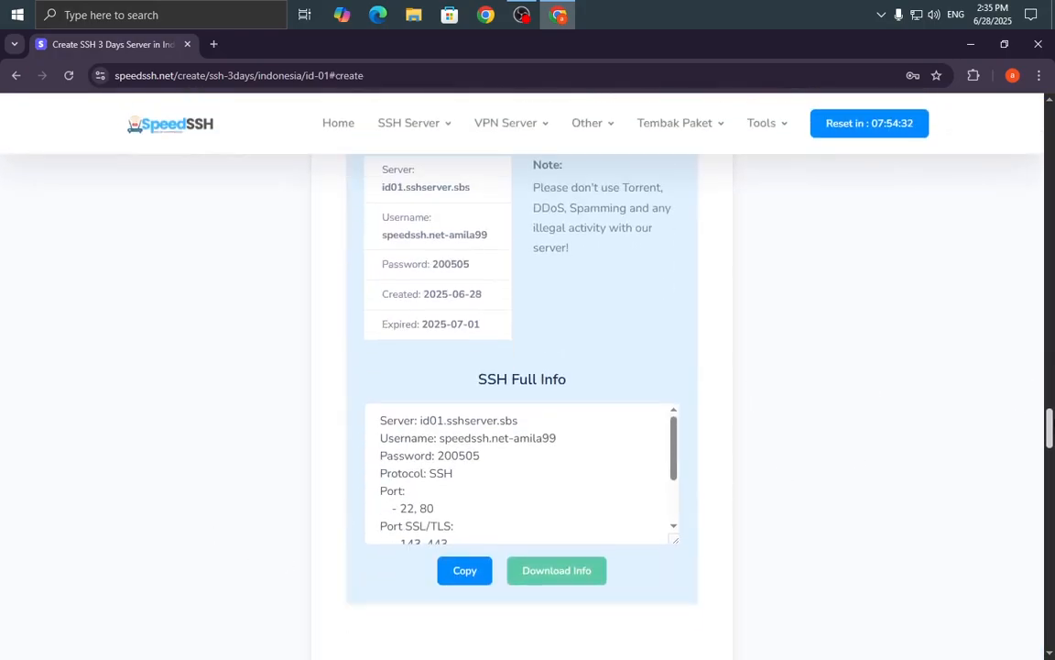
scroll(821, 398, up, 1)
scroll(508, 405, down, 4)
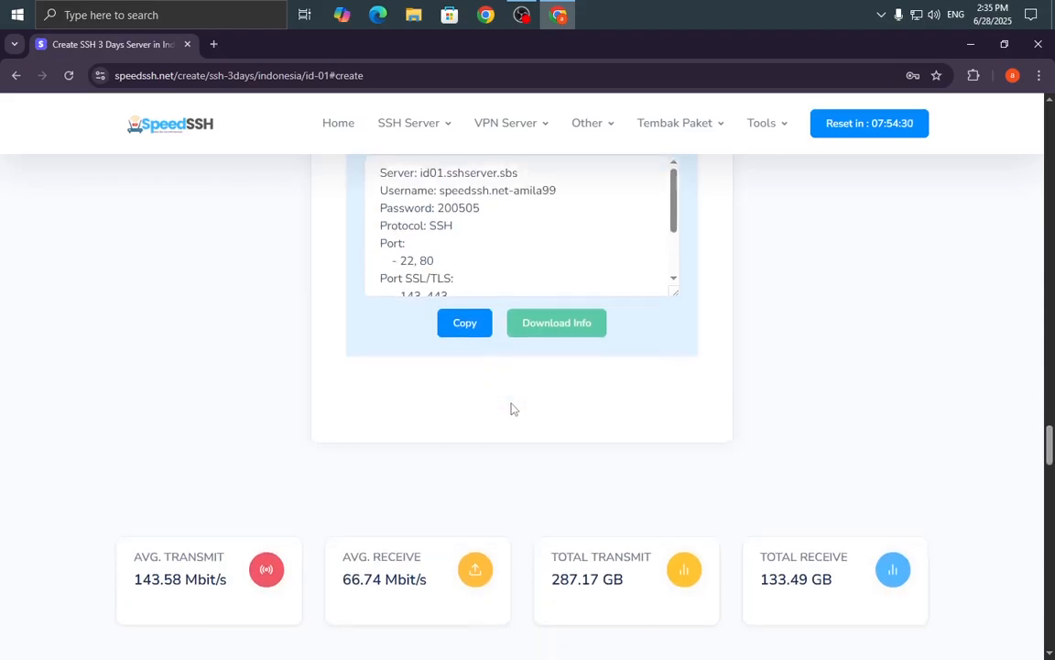
scroll(511, 407, up, 5)
scroll(513, 384, down, 1)
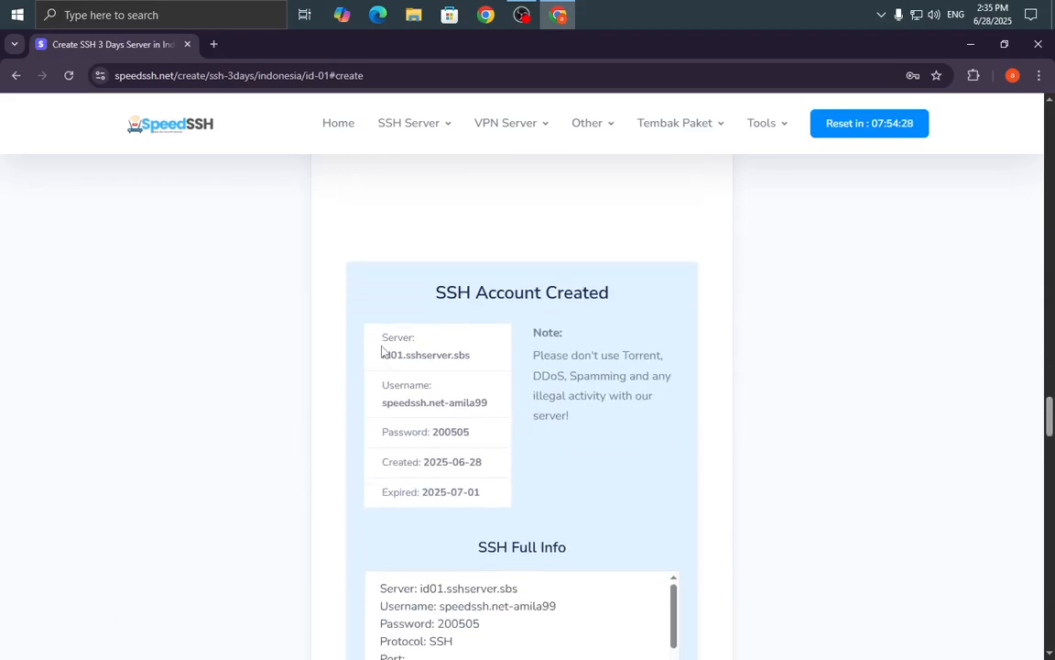
drag(381, 335, 483, 494)
right_click(431, 376)
click(450, 374)
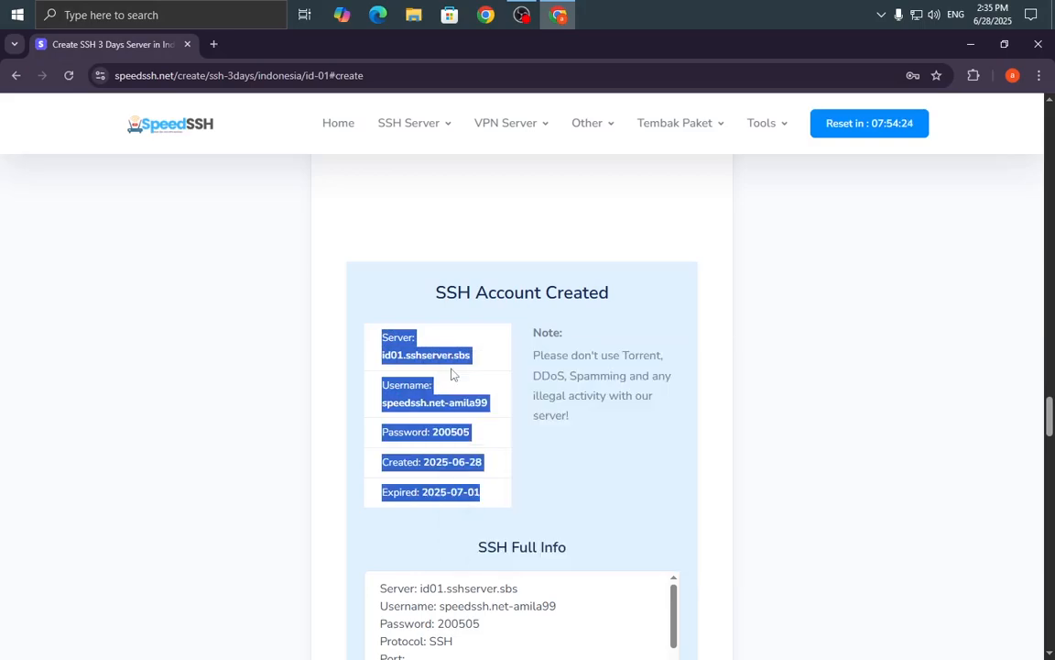
scroll(758, 341, up, 3)
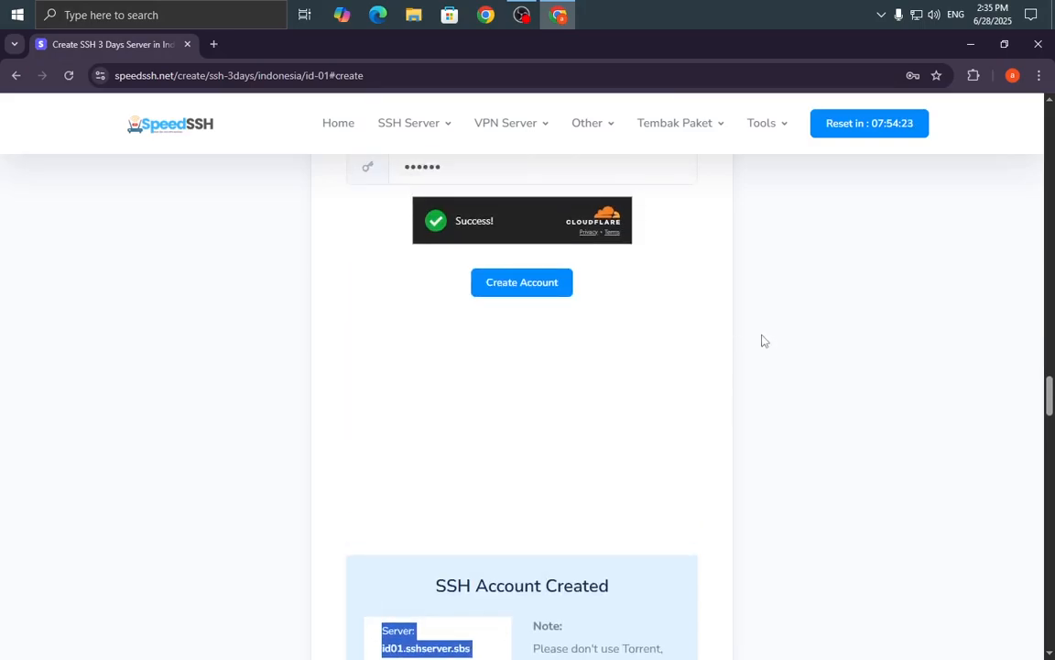
click(1037, 48)
Create a new text document on the desktop and open it in Notepad.
right_click(213, 325)
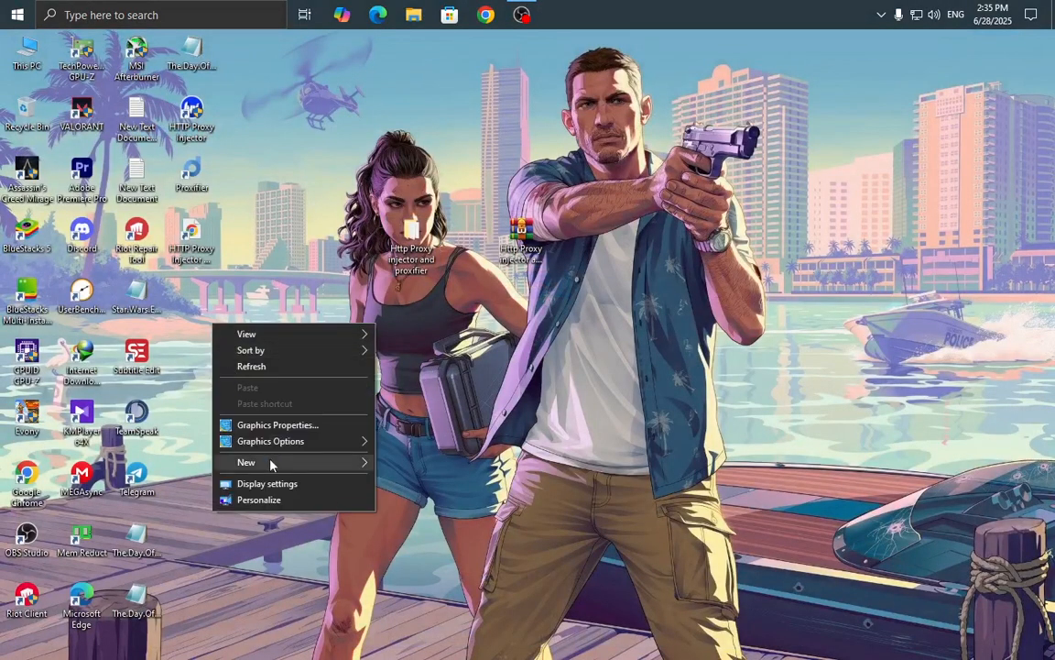
mouse_move(270, 465)
click(447, 554)
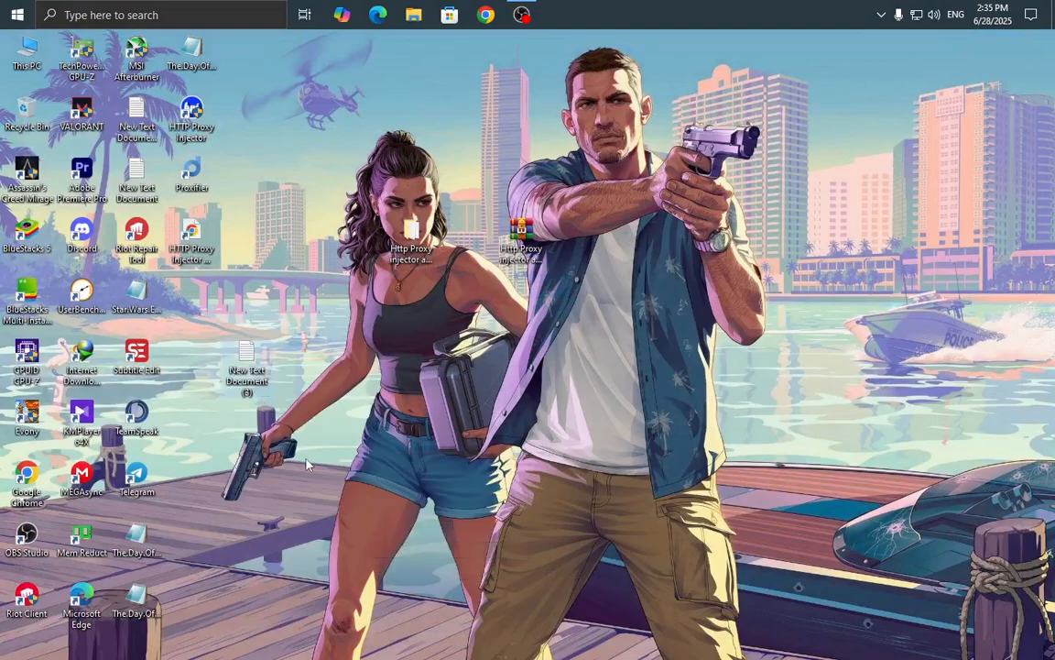
drag(245, 357, 196, 293)
double_click(196, 293)
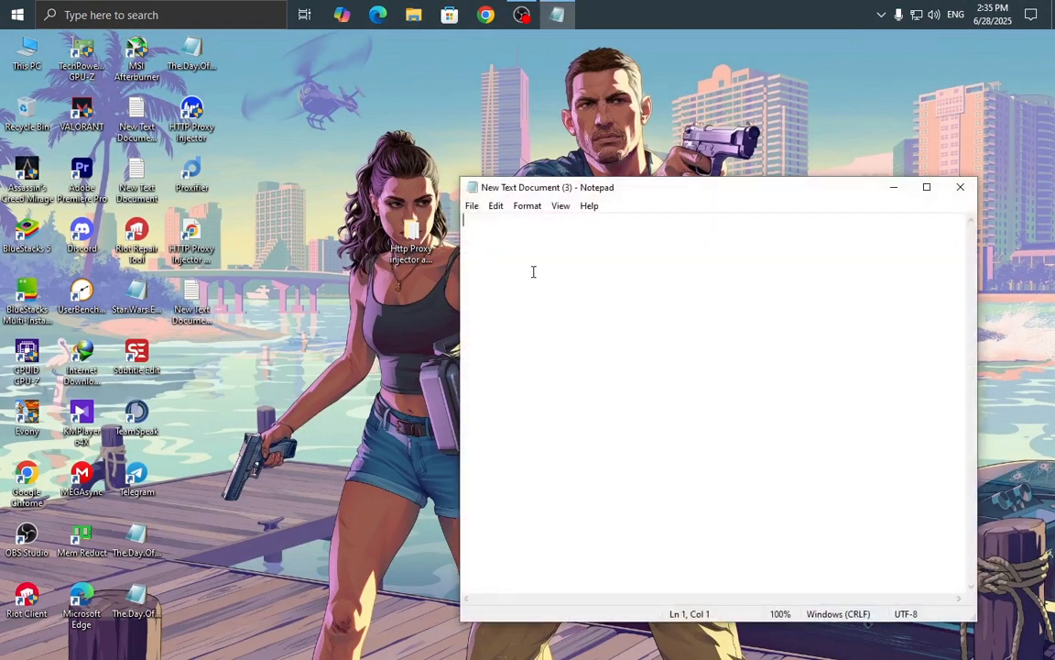
Paste the copied SSH account details into the note and save it.
right_click(533, 271)
click(545, 334)
drag(693, 197, 784, 103)
click(428, 207)
click(454, 272)
click(638, 132)
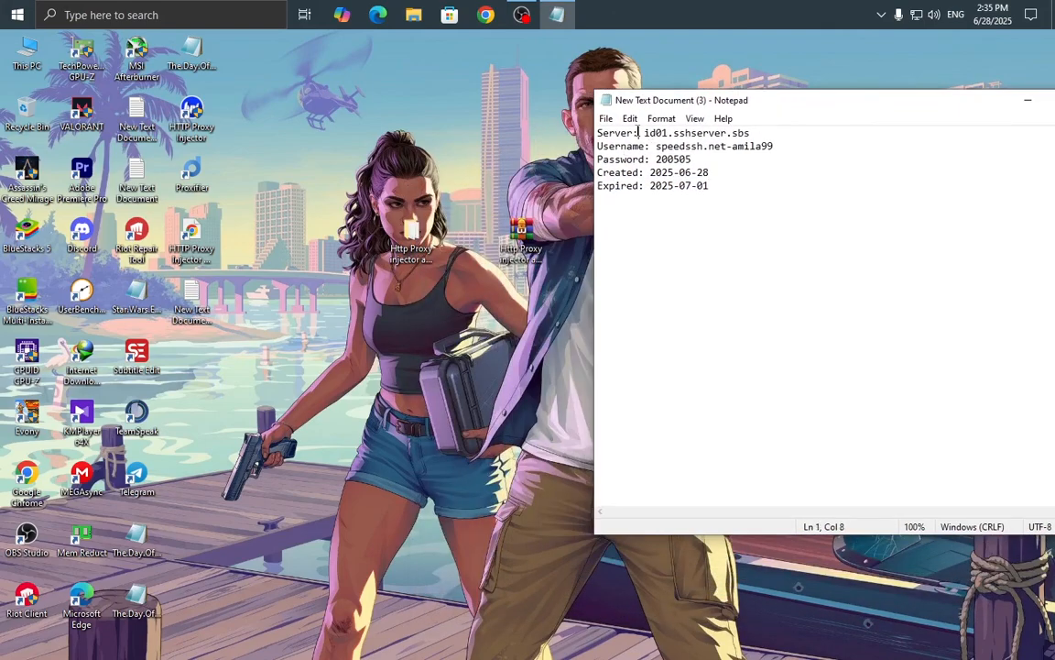
drag(668, 185, 675, 185)
Restore HTTP Proxy Injector from the tray beside the note.
click(881, 14)
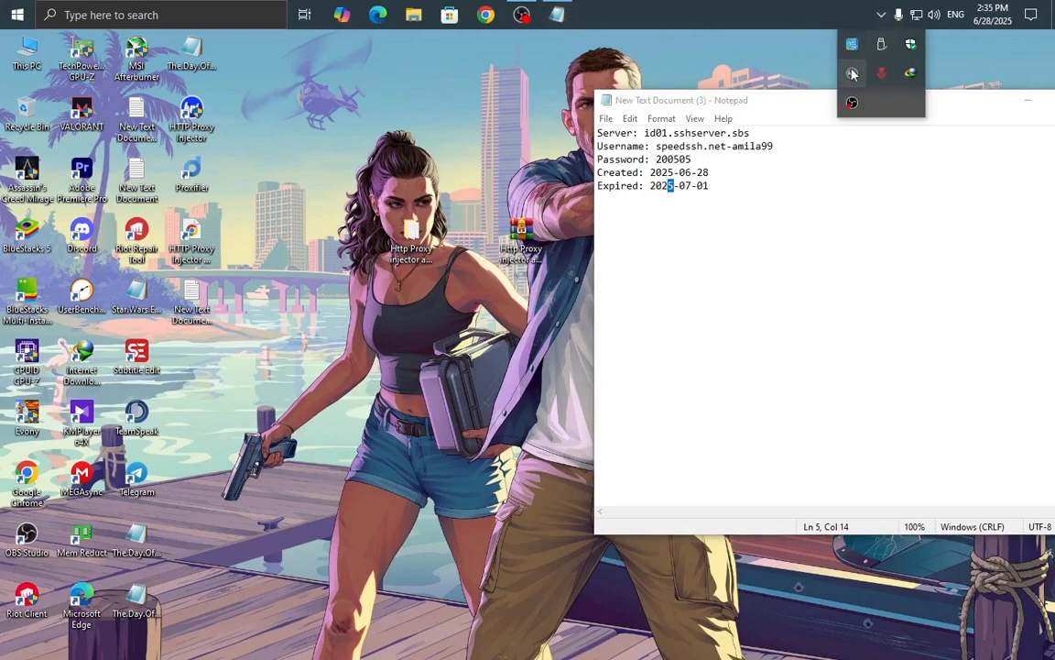
click(852, 73)
drag(596, 175, 461, 168)
click(836, 231)
click(625, 97)
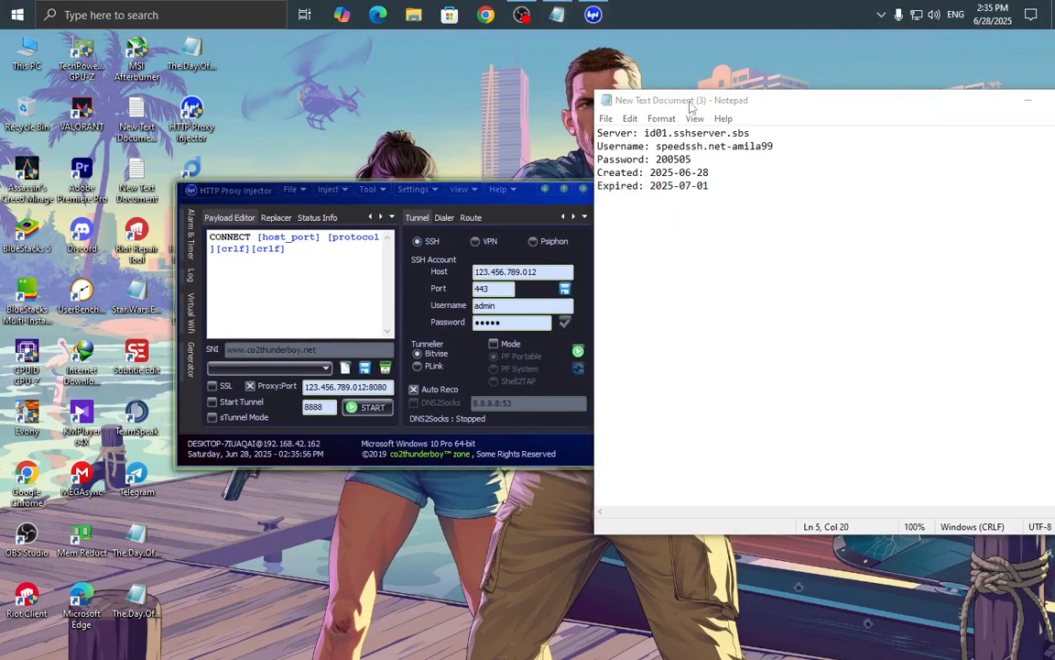
Replace the Host value 123.456.789.012 with id01.sshserver.sbs copied from the note.
drag(624, 97, 714, 182)
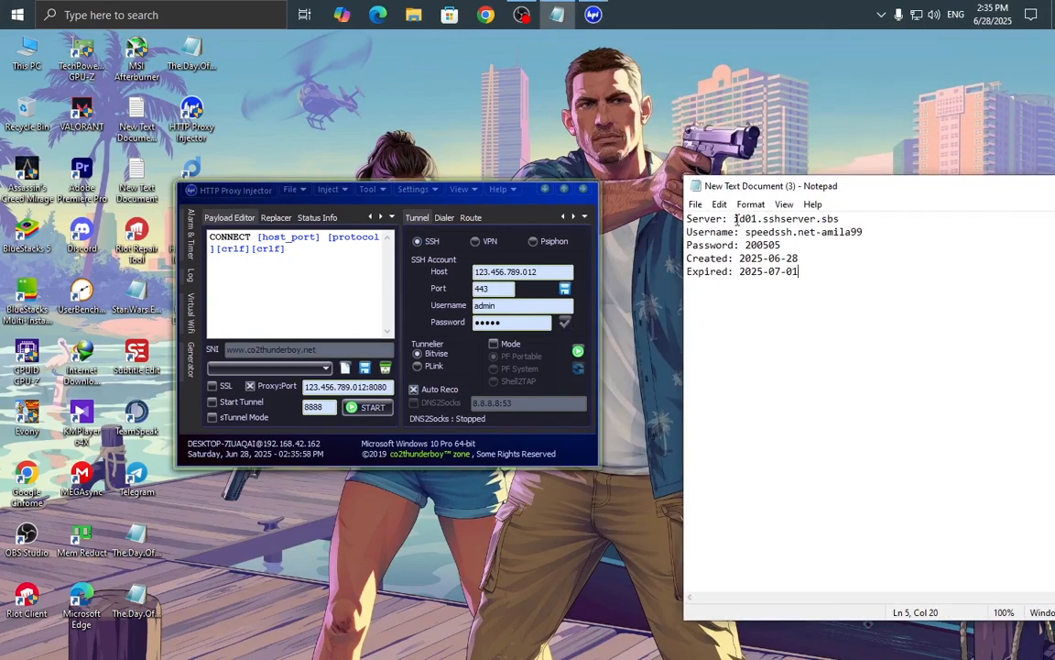
drag(735, 220, 848, 219)
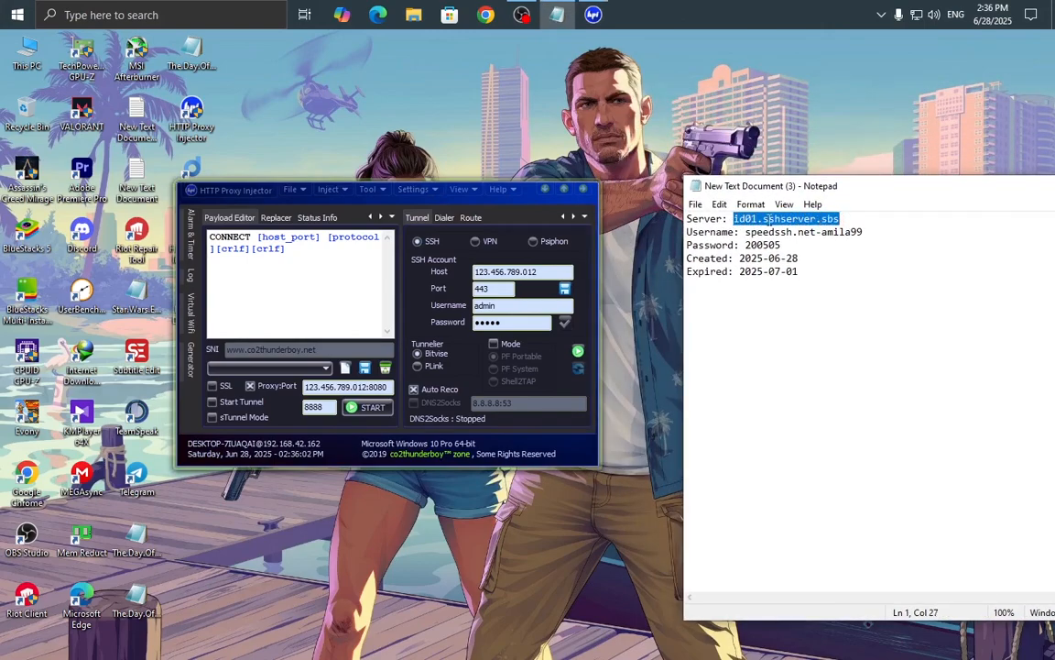
right_click(771, 220)
click(793, 267)
click(556, 272)
drag(556, 272, 453, 272)
key(BackSpace)
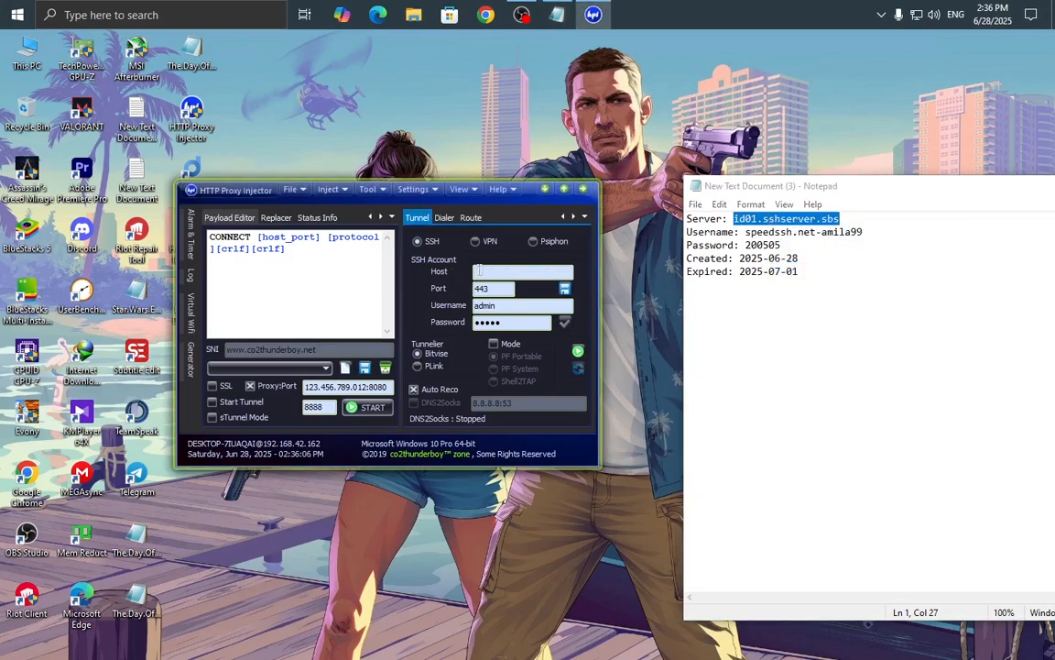
right_click(472, 268)
click(518, 332)
Replace the Username admin with the SSH username copied from the note.
drag(739, 182, 687, 181)
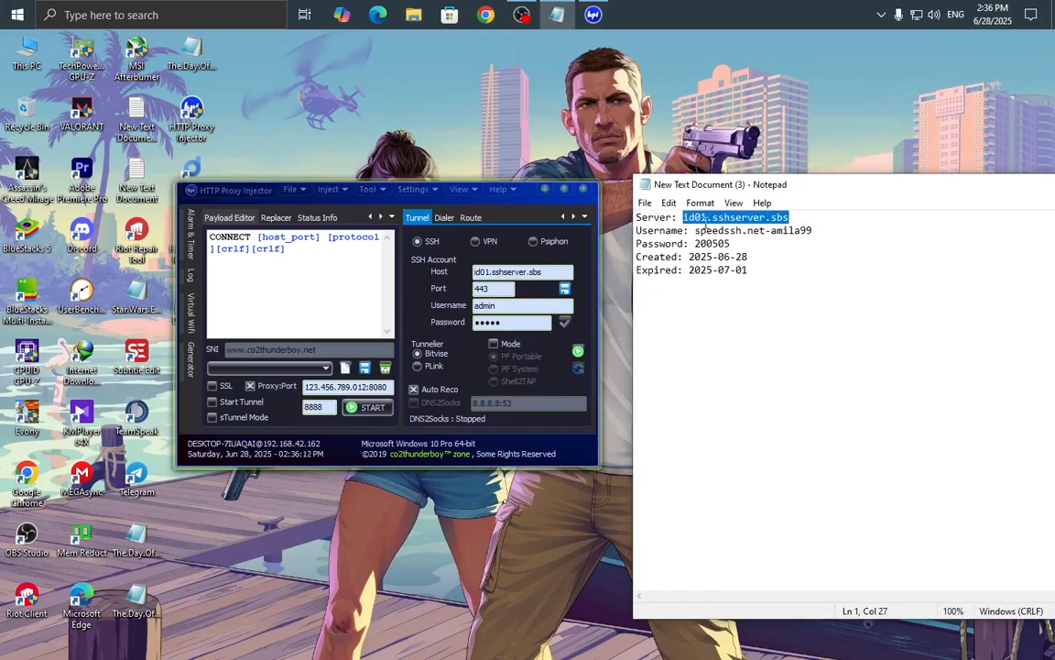
click(676, 217)
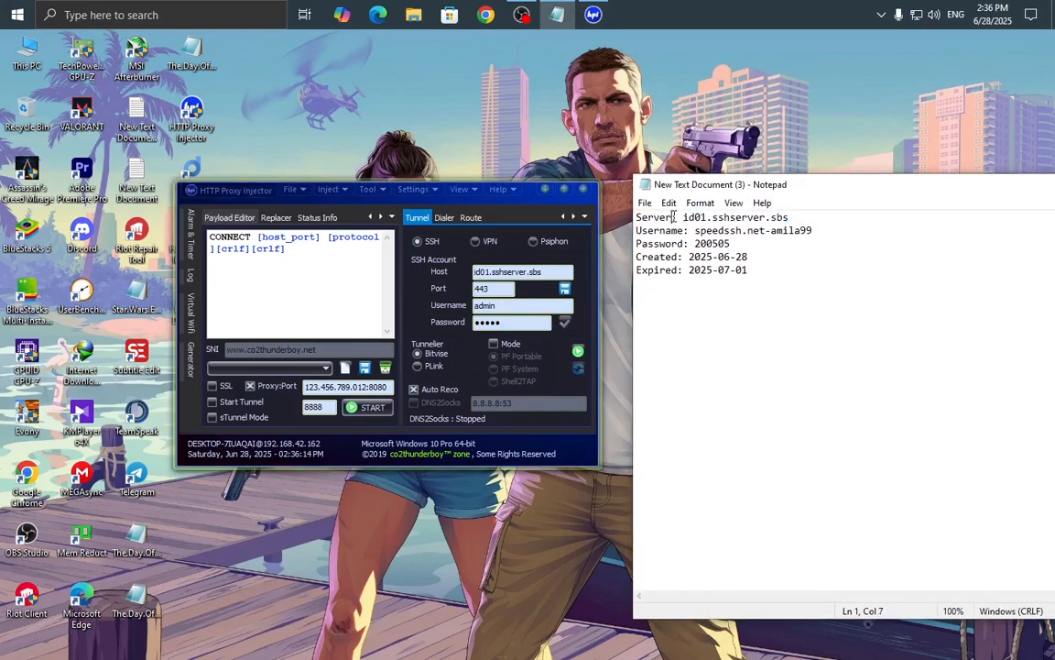
key(shift+Home)
click(437, 275)
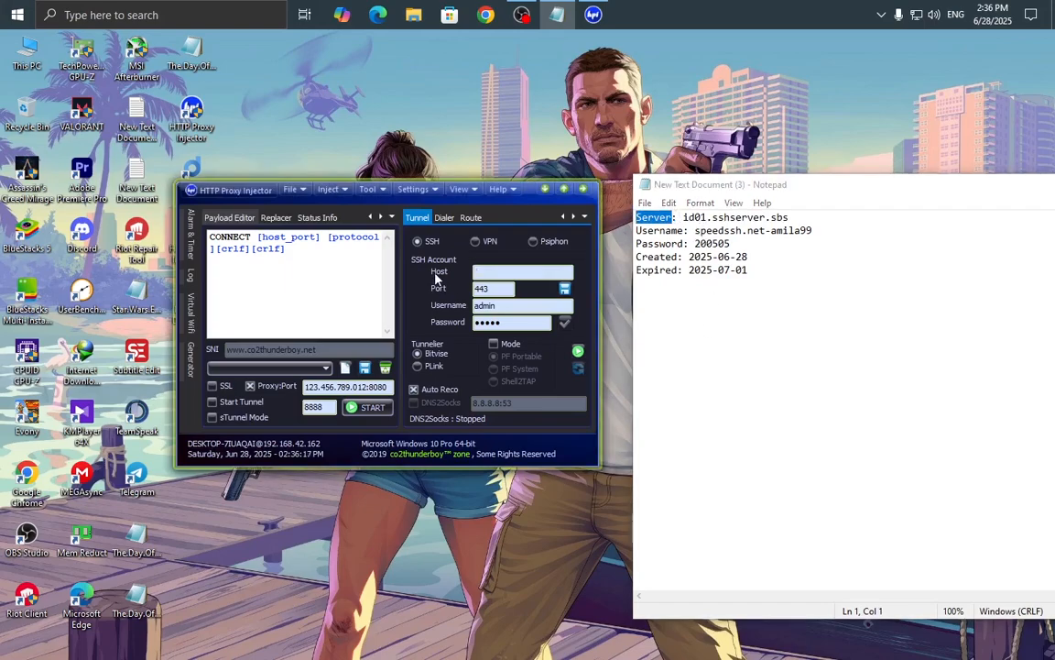
click(694, 230)
drag(694, 231, 812, 231)
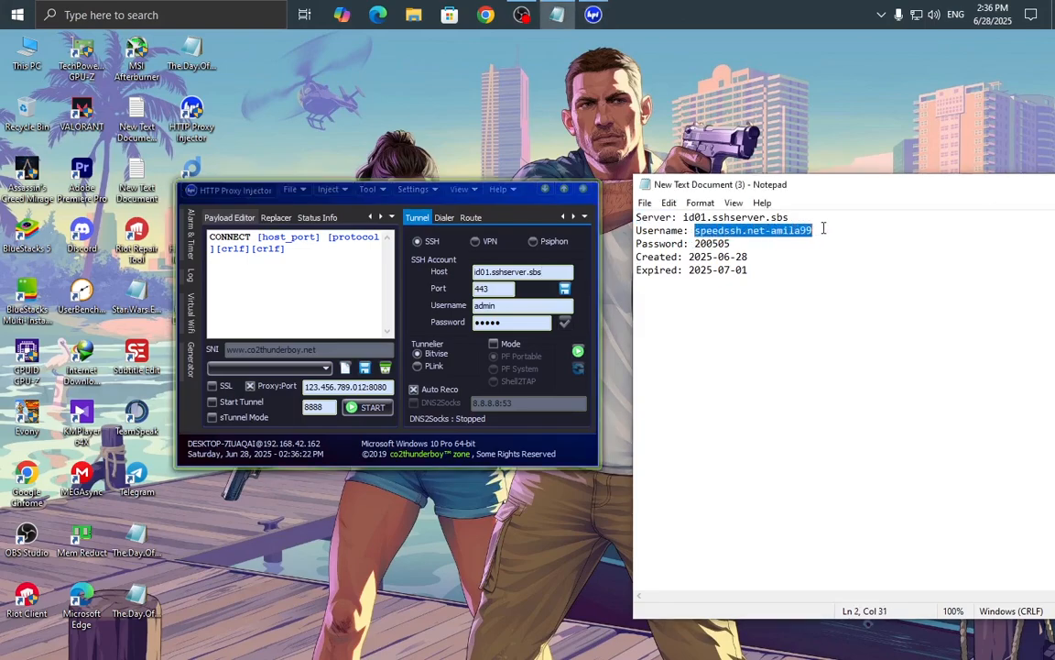
right_click(766, 231)
click(786, 276)
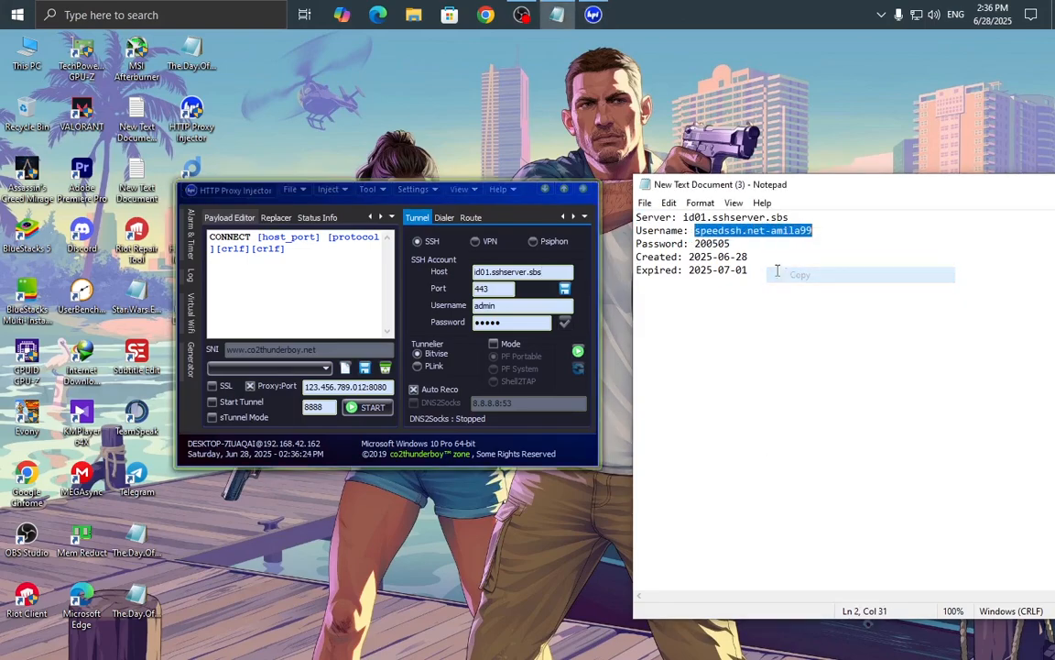
drag(527, 306, 455, 306)
key(BackSpace)
right_click(499, 302)
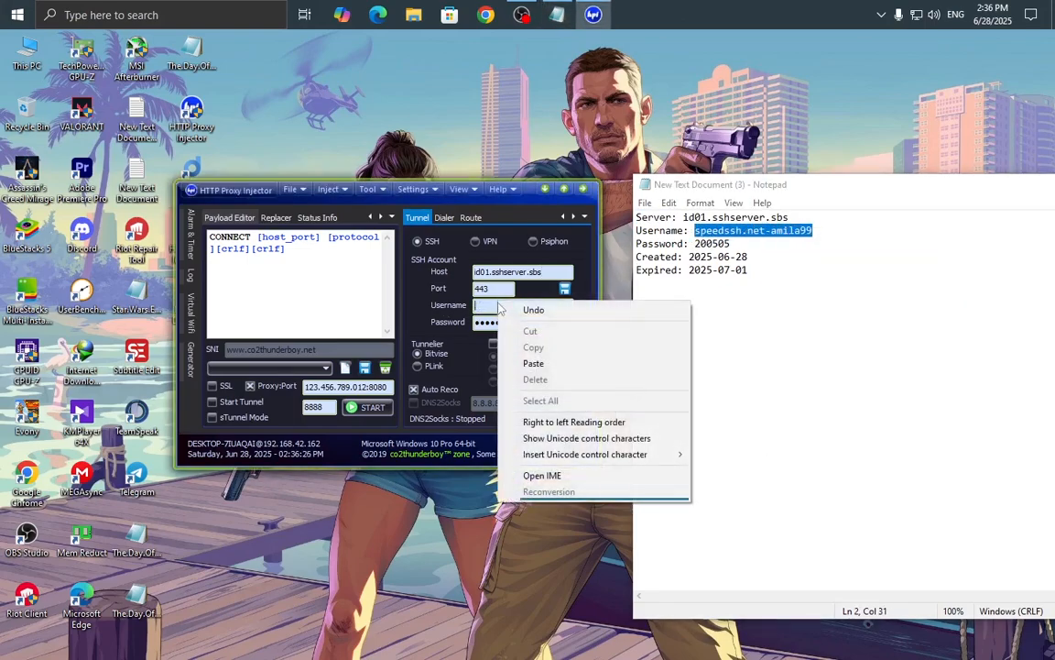
click(532, 364)
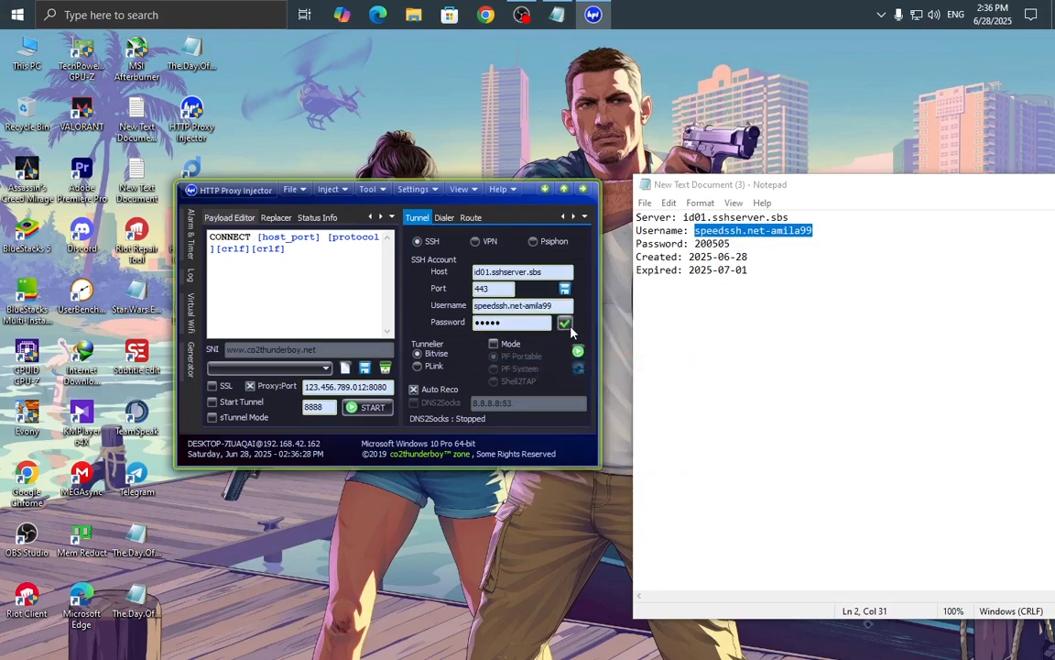
Clear the old masked password and close the credentials note.
double_click(512, 322)
key(BackSpace)
click(719, 310)
drag(767, 192, 667, 195)
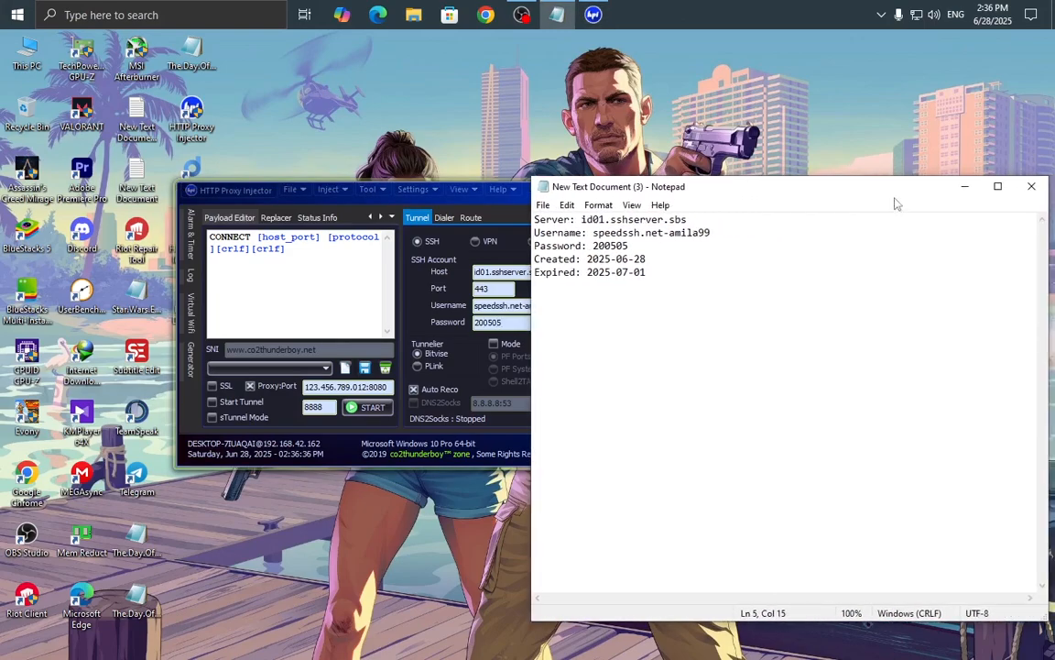
click(1029, 183)
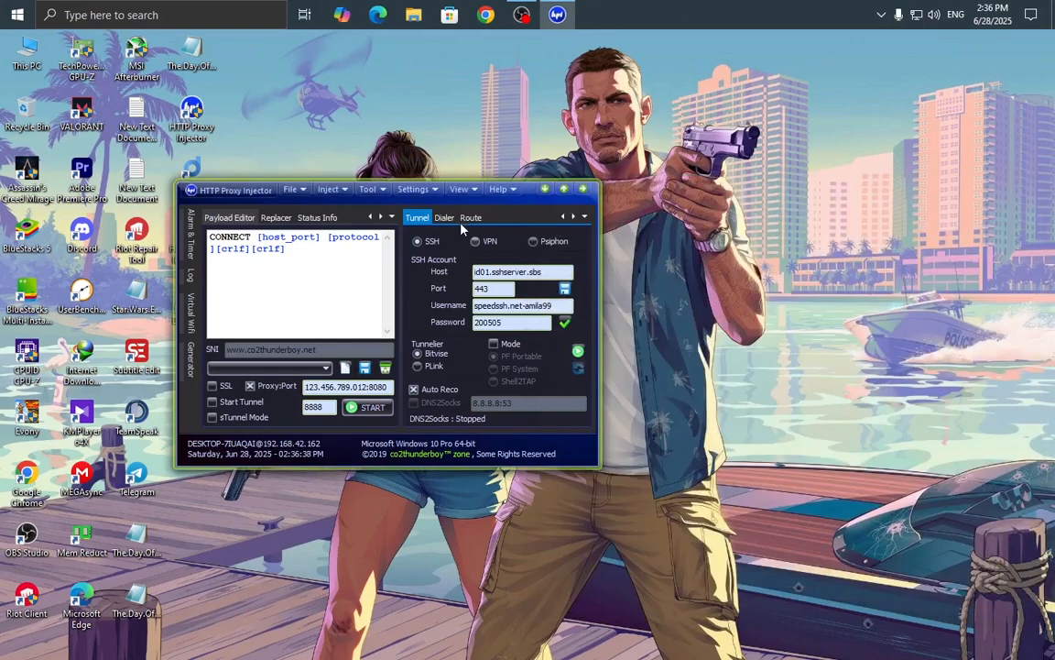
Choose PF System mode, tick SSL and Start Tunnel, and untick Proxy:Port.
drag(530, 193, 711, 185)
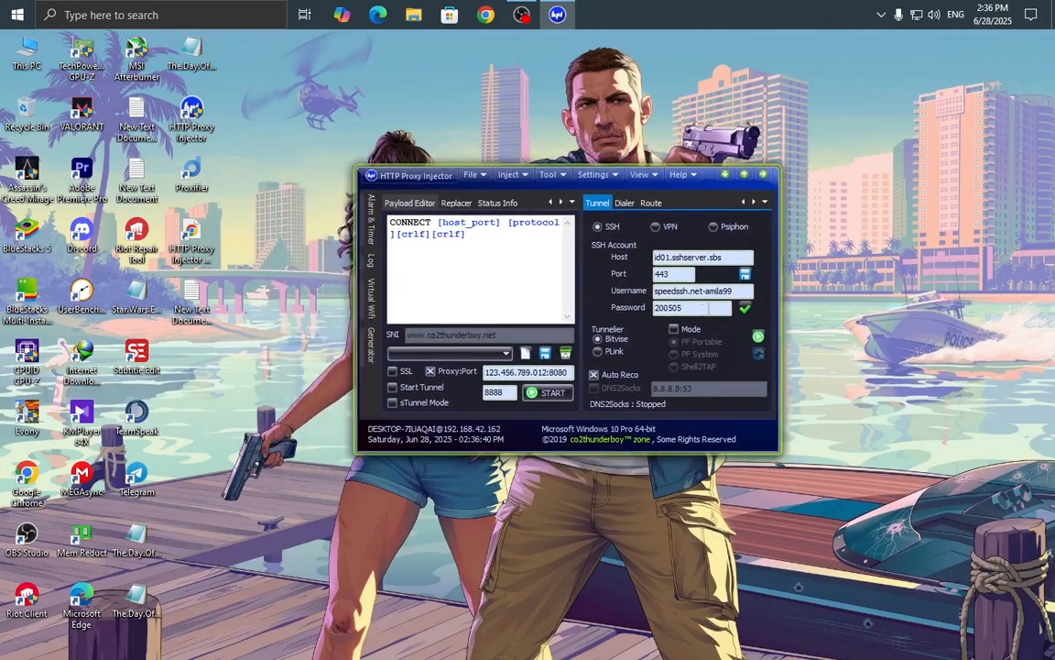
click(675, 329)
click(675, 354)
drag(636, 174, 658, 175)
click(422, 375)
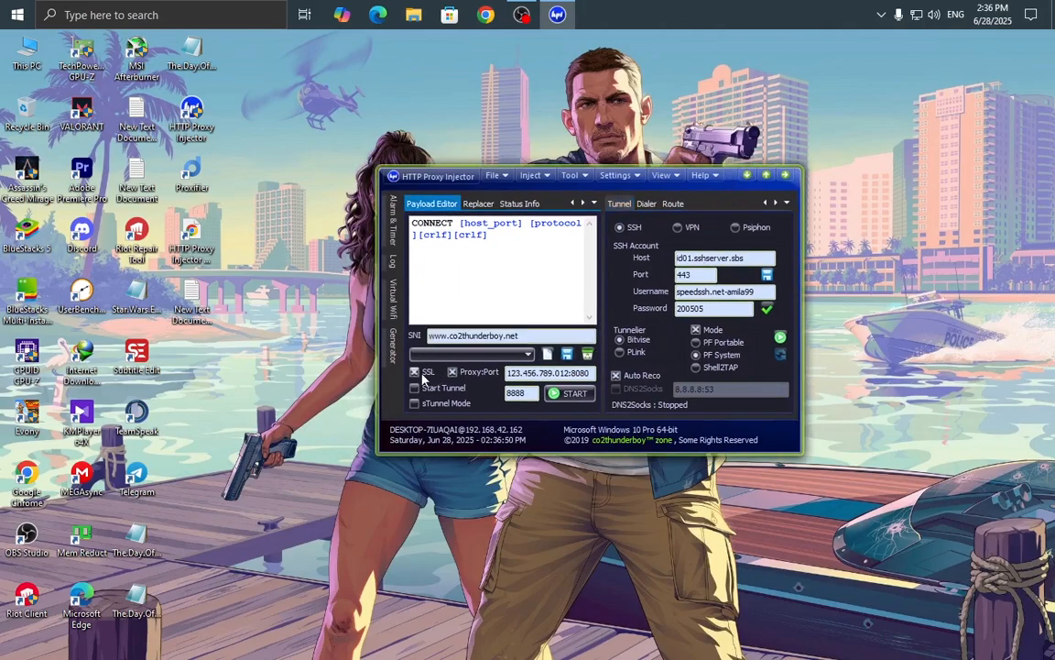
click(424, 391)
click(452, 371)
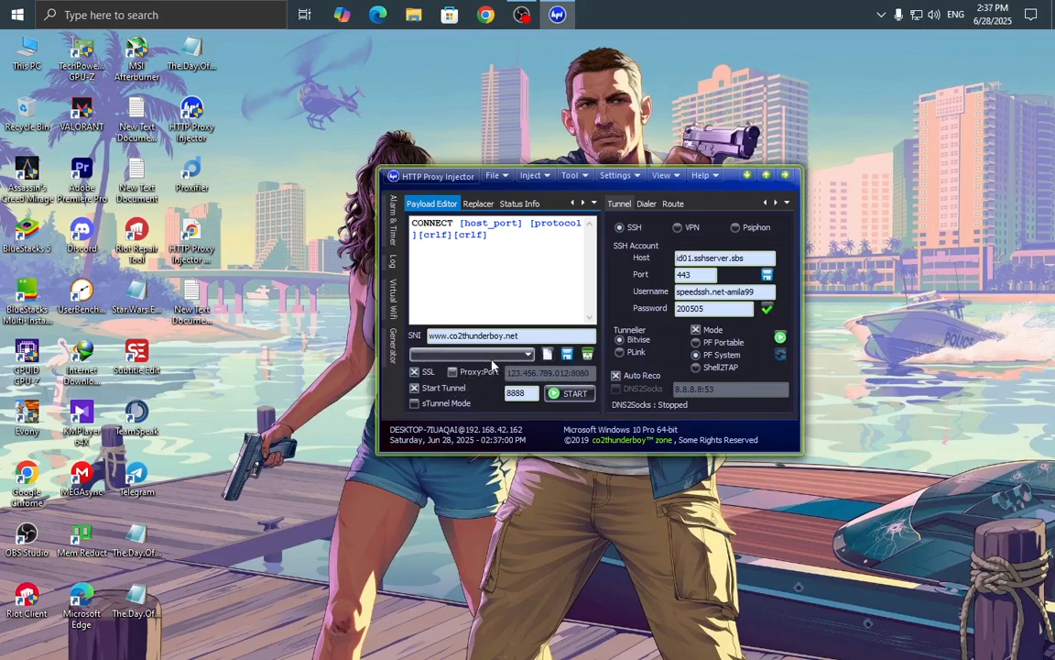
click(536, 336)
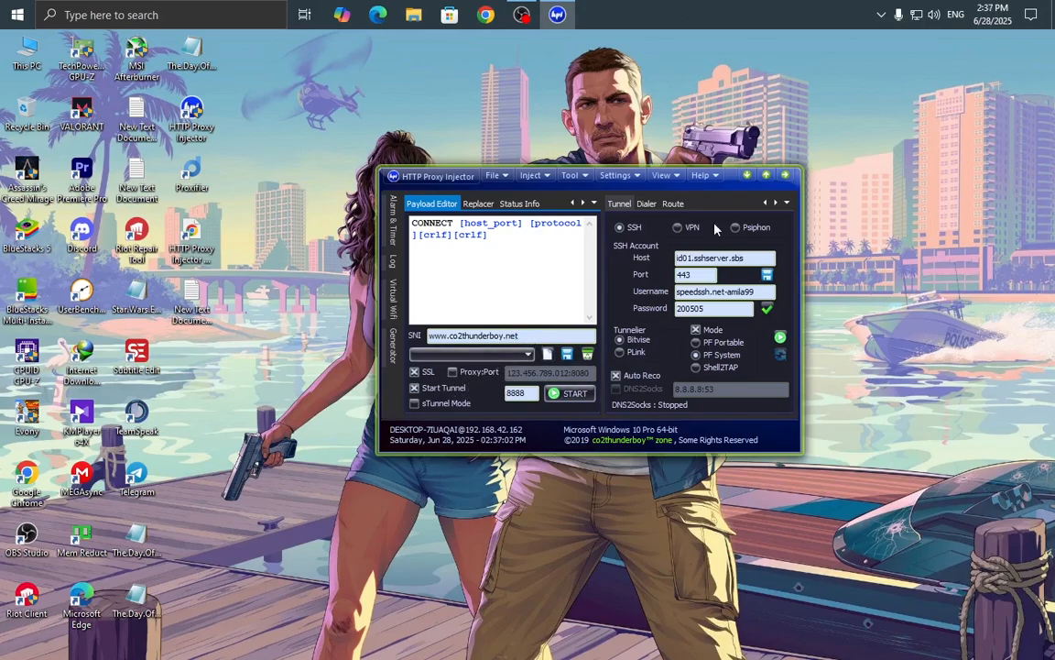
drag(655, 174, 651, 196)
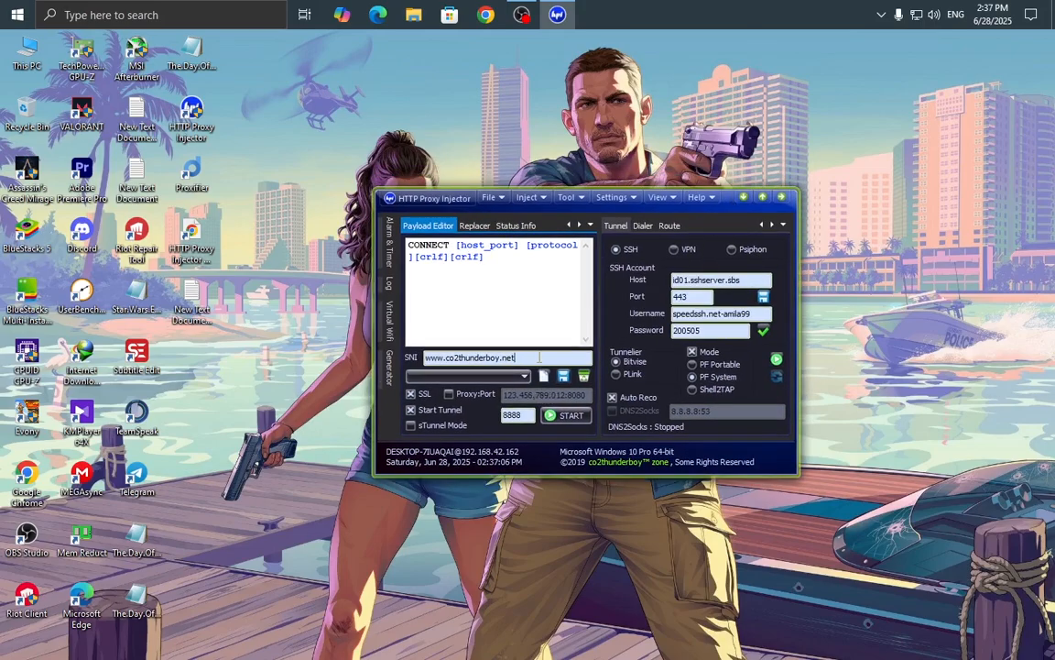
drag(540, 358, 424, 357)
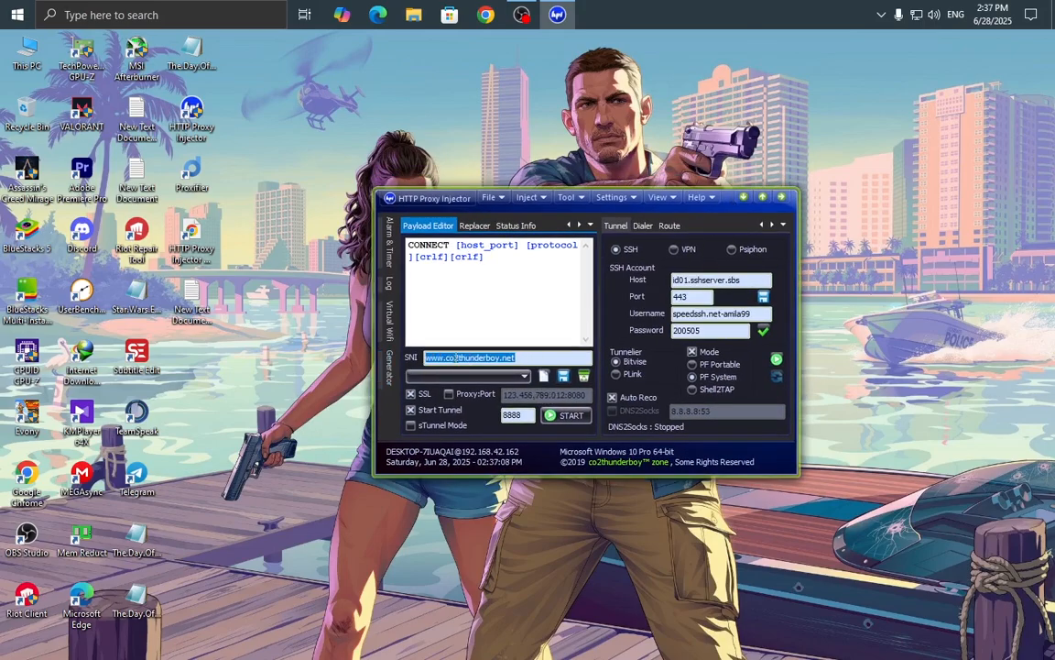
key(BackSpace)
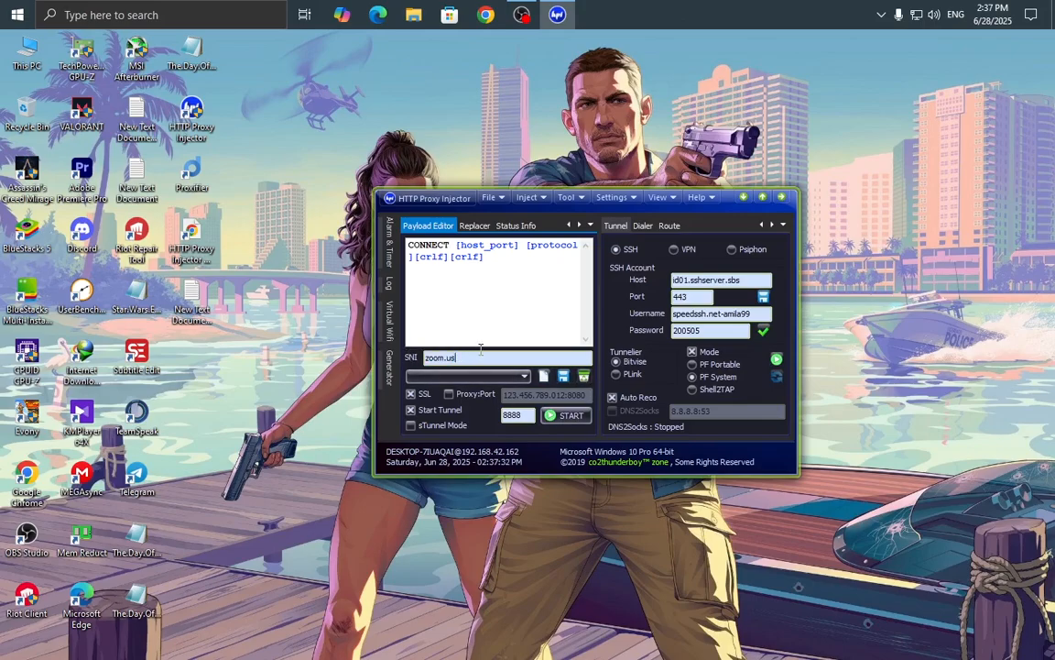
drag(479, 353, 409, 357)
right_click(893, 212)
Refresh the desktop repeatedly using the right-click Refresh command.
click(925, 253)
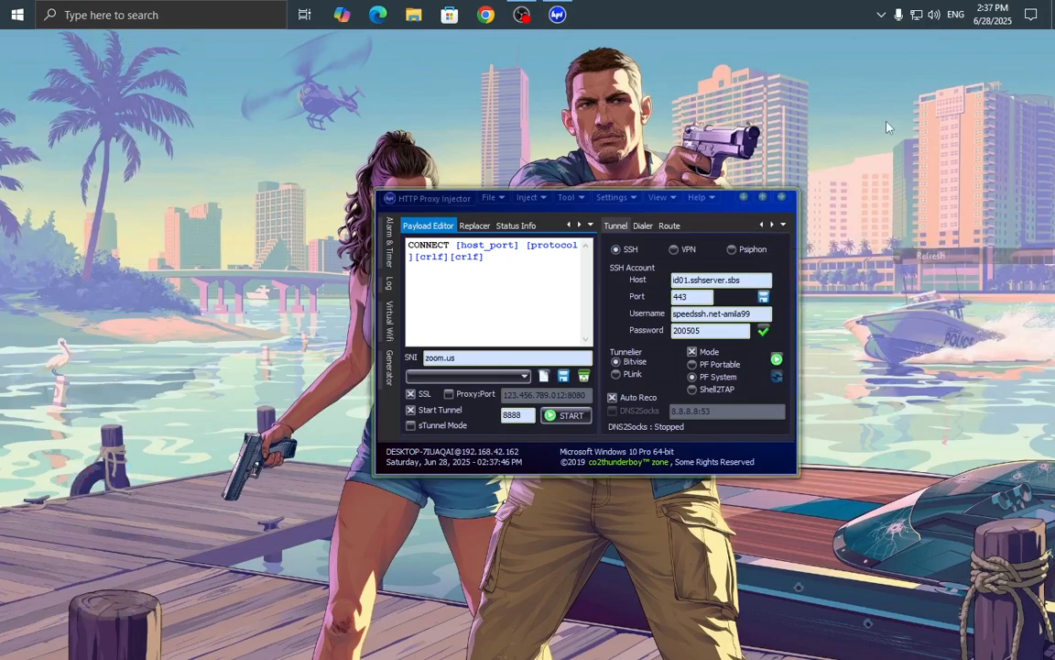
right_click(899, 172)
click(905, 216)
right_click(902, 186)
click(905, 227)
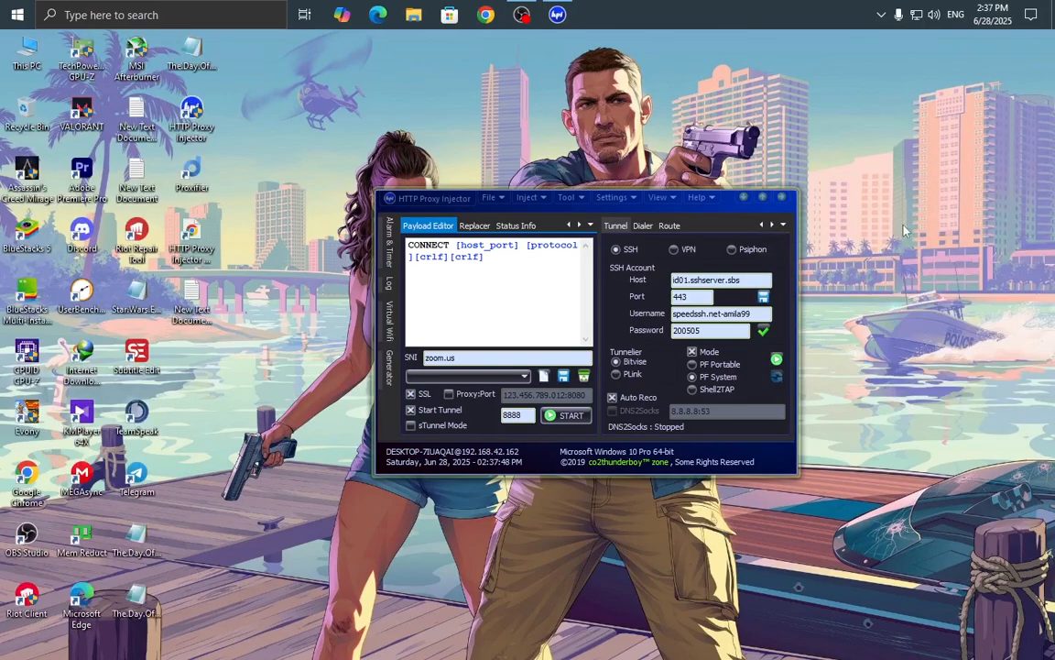
right_click(901, 209)
click(905, 244)
click(906, 250)
right_click(900, 200)
click(905, 241)
right_click(902, 187)
click(905, 229)
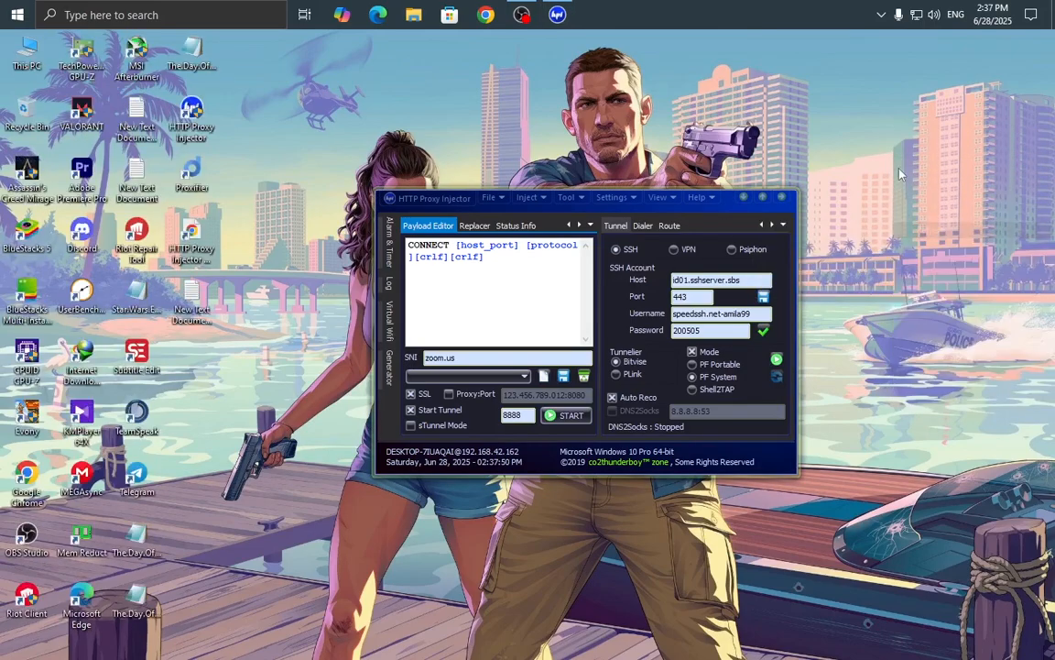
right_click(899, 168)
click(904, 212)
click(502, 356)
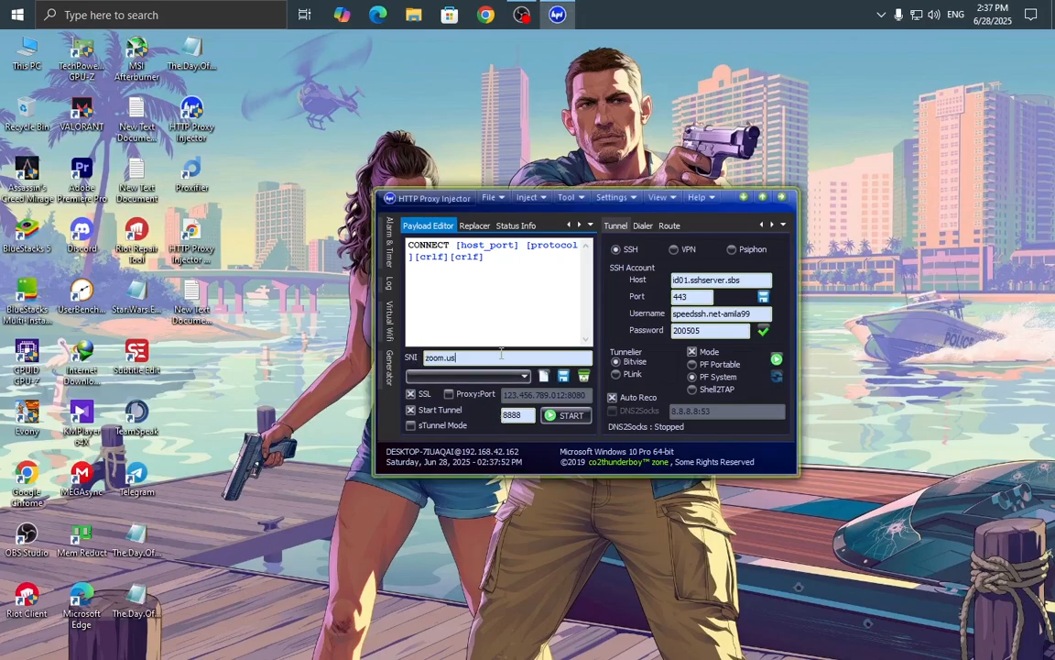
drag(503, 359, 391, 363)
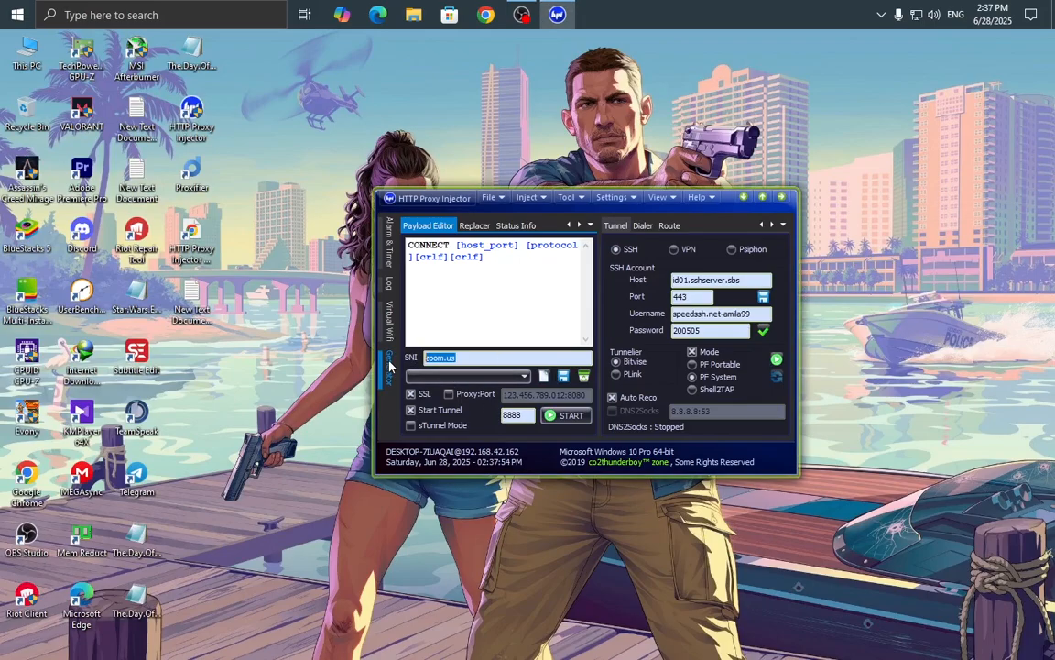
key(BackSpace)
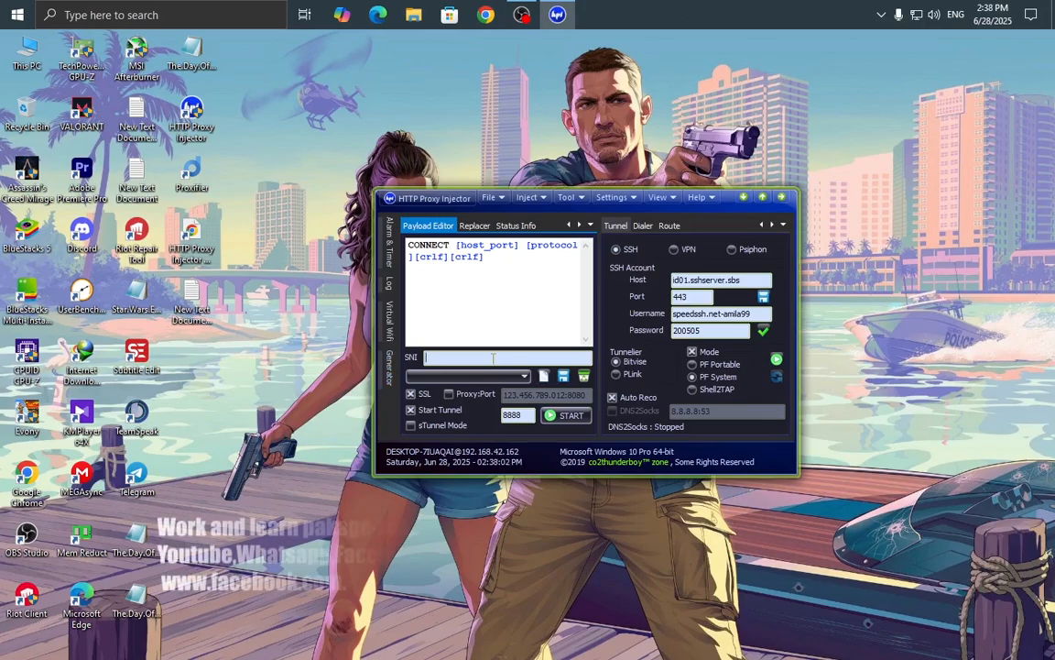
text(www.)
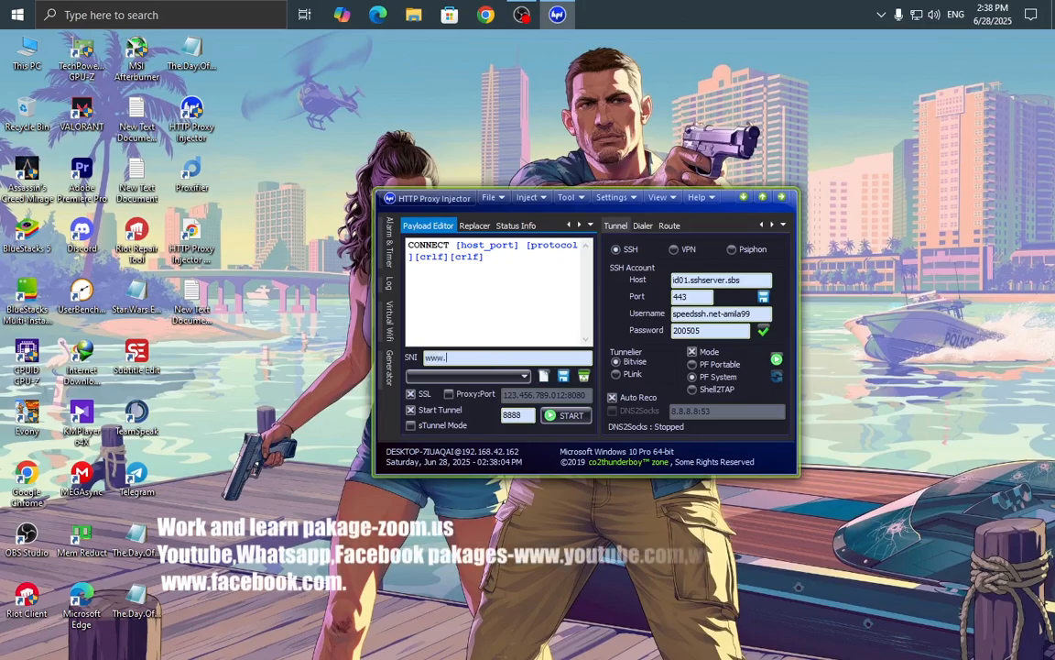
text(youtub)
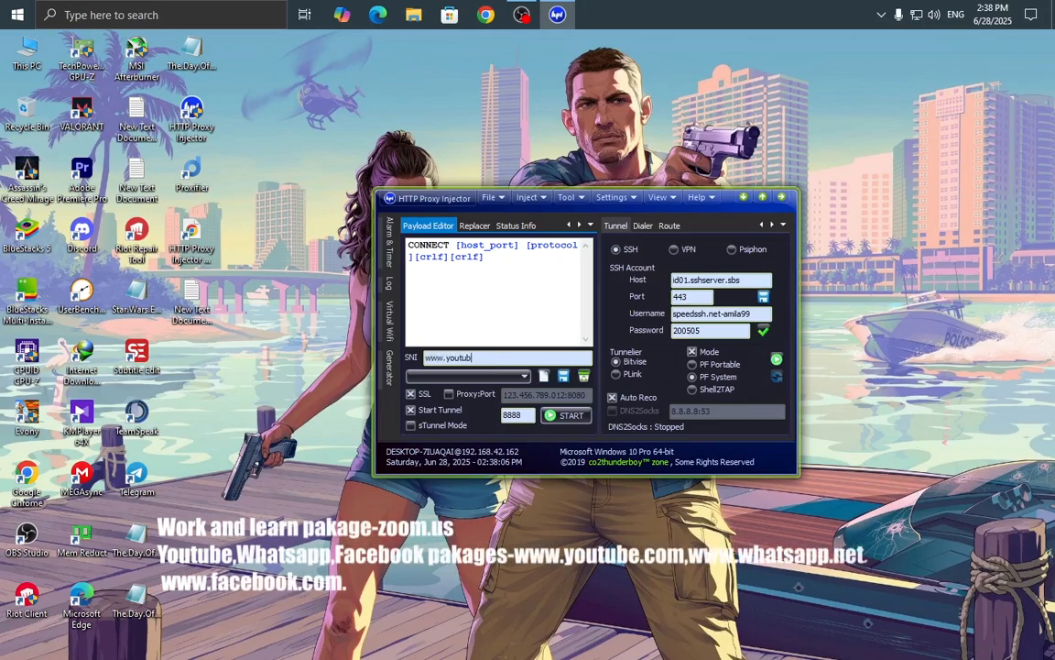
text(e.)
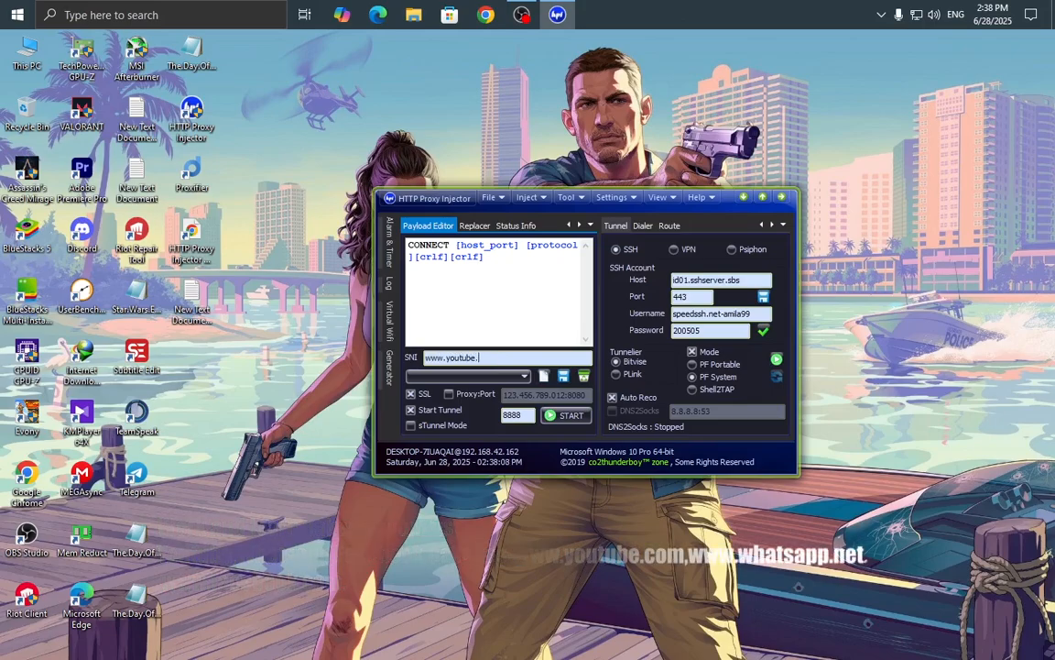
text(com)
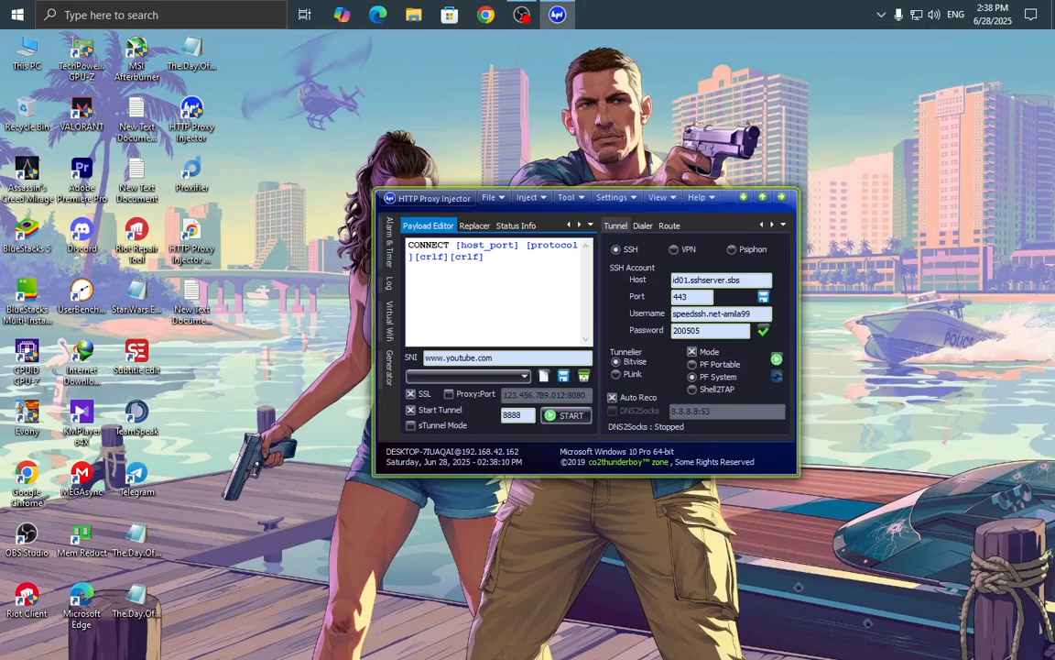
drag(527, 358, 415, 356)
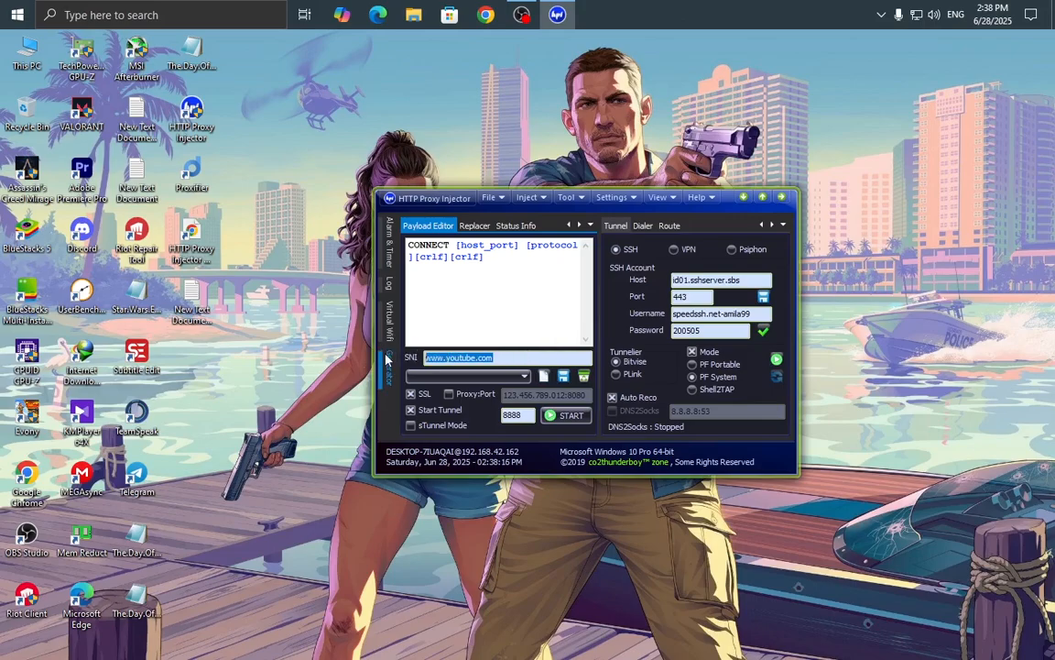
Show the payload Generator panel, pin it, then set it to auto-hide again.
click(387, 360)
click(596, 225)
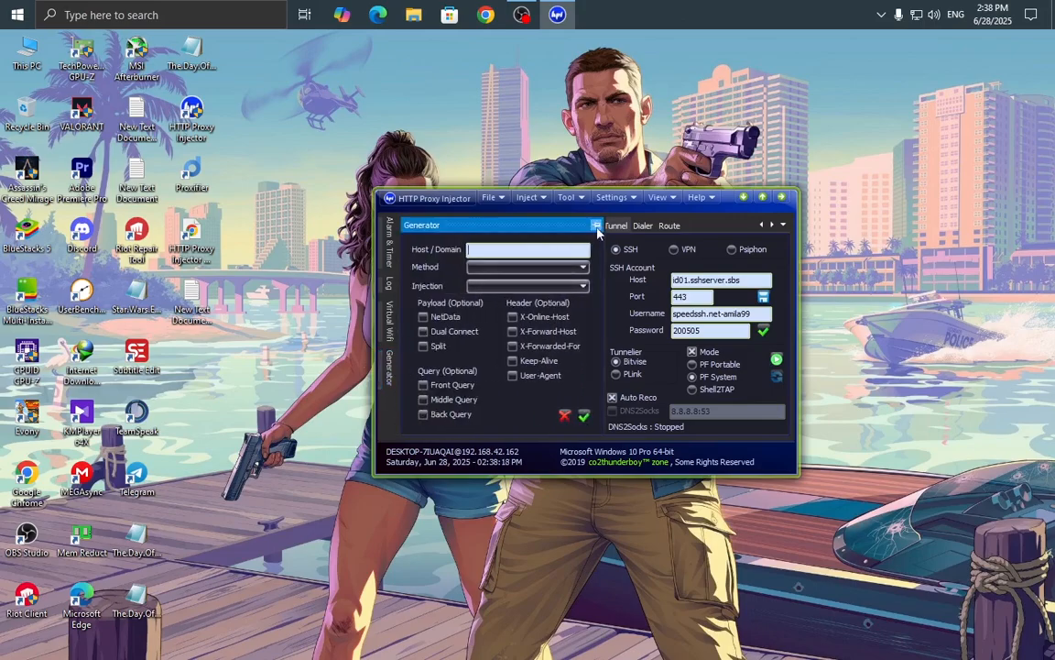
click(573, 225)
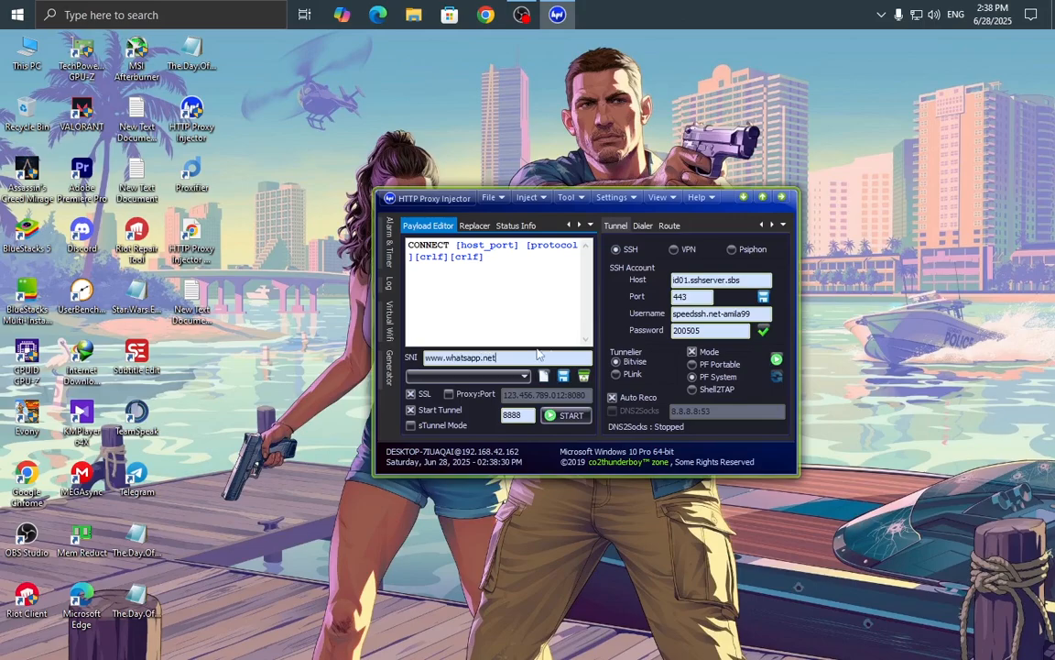
drag(539, 356, 421, 357)
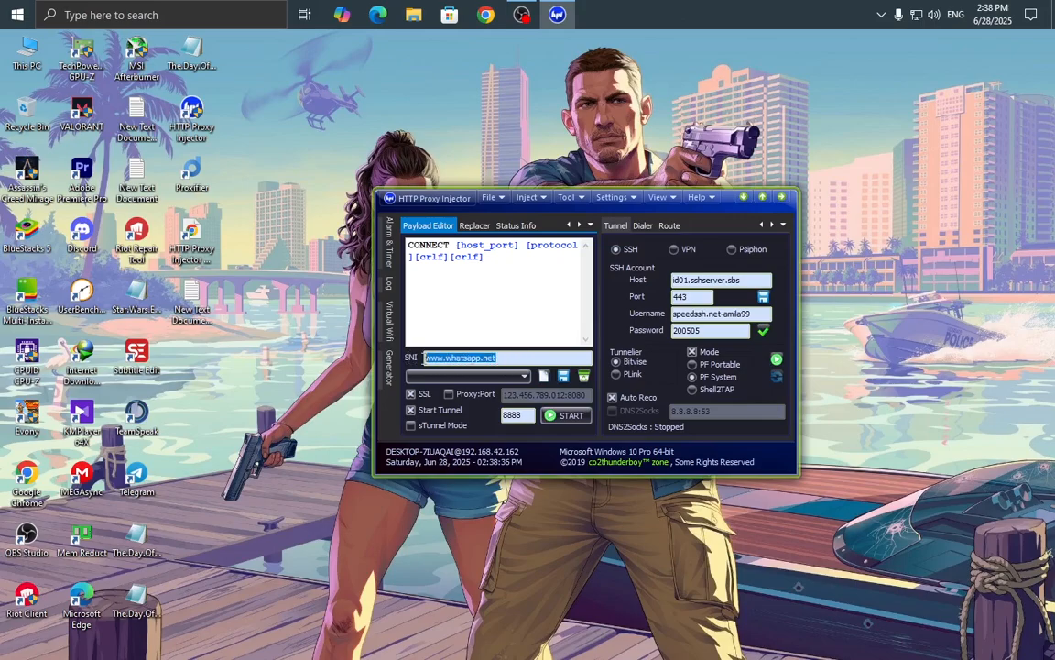
text(www.facebook.com)
drag(526, 358, 417, 361)
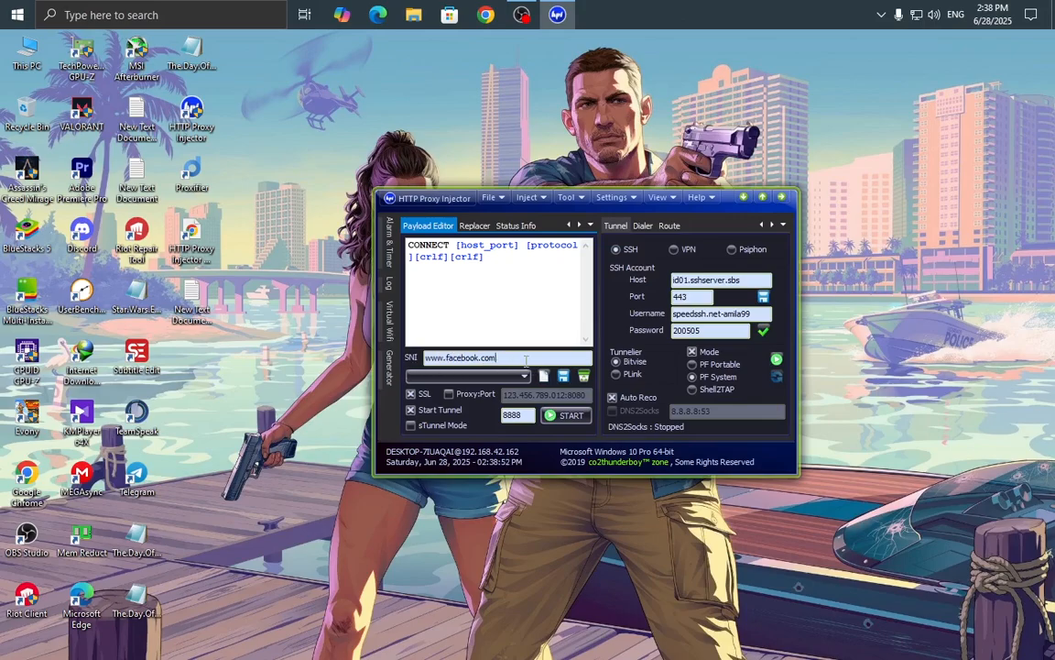
drag(526, 360, 417, 361)
click(391, 364)
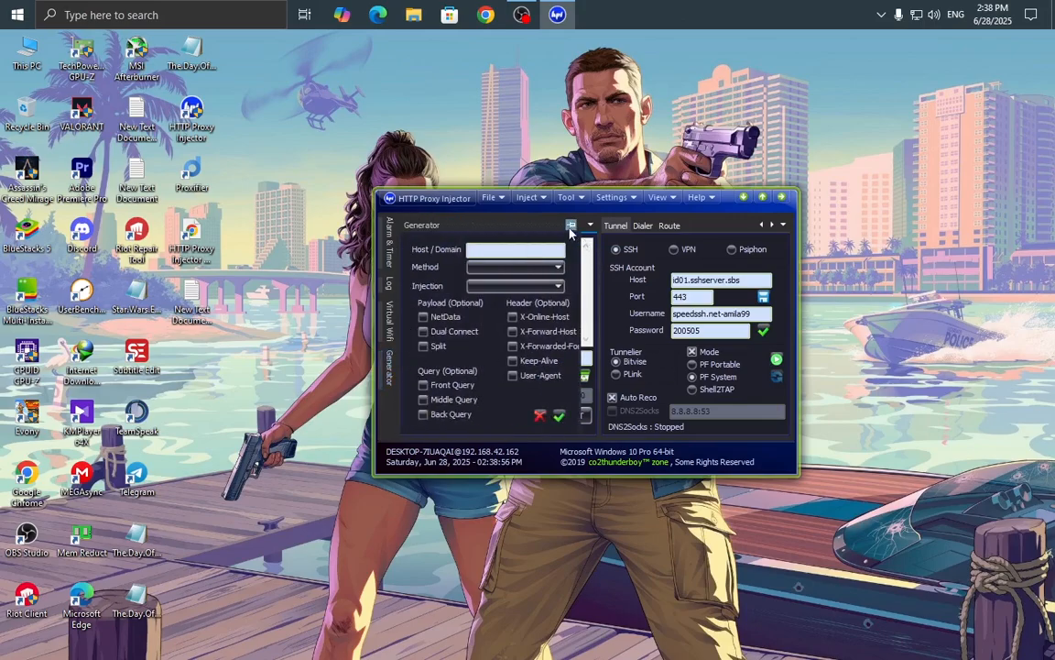
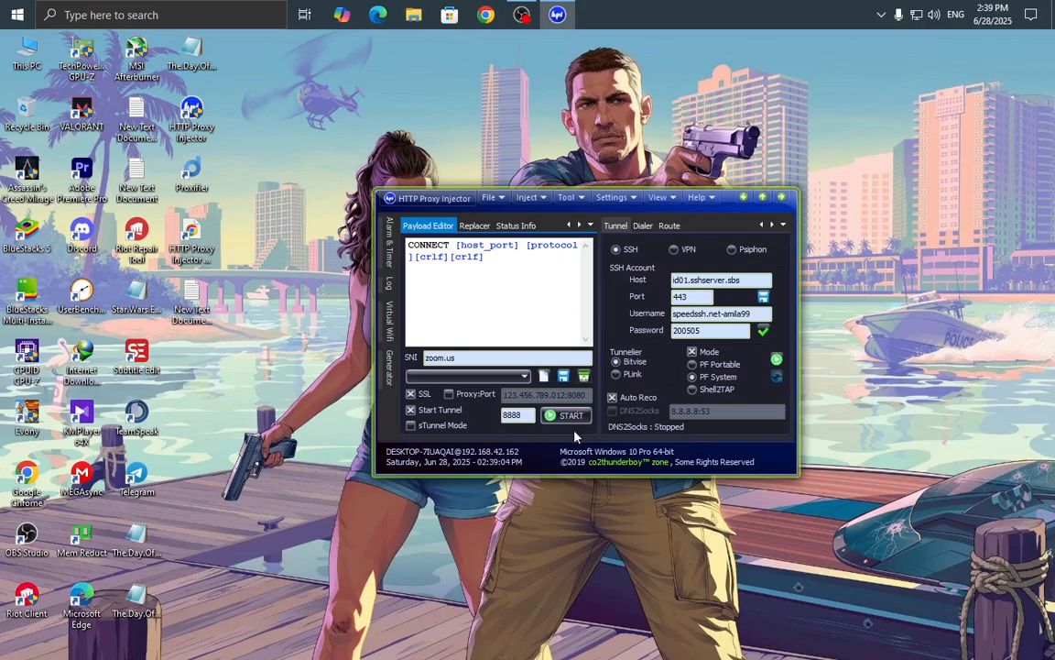
Start the SpeedSSH tunnel, minimize HTTP Proxy Injector, and refresh the desktop.
click(566, 415)
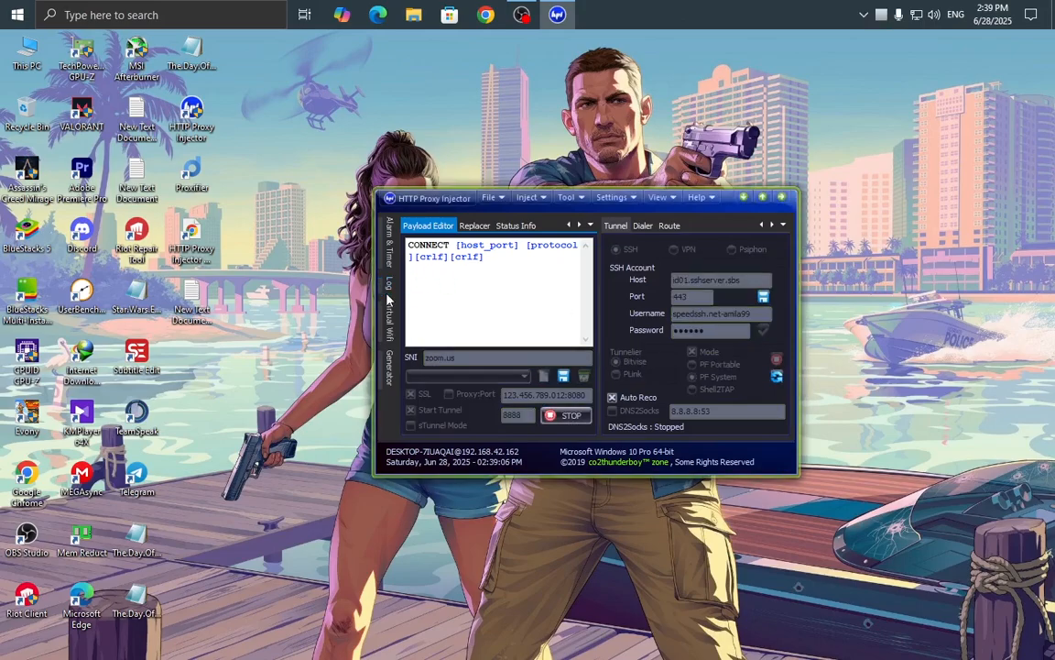
mouse_move(392, 284)
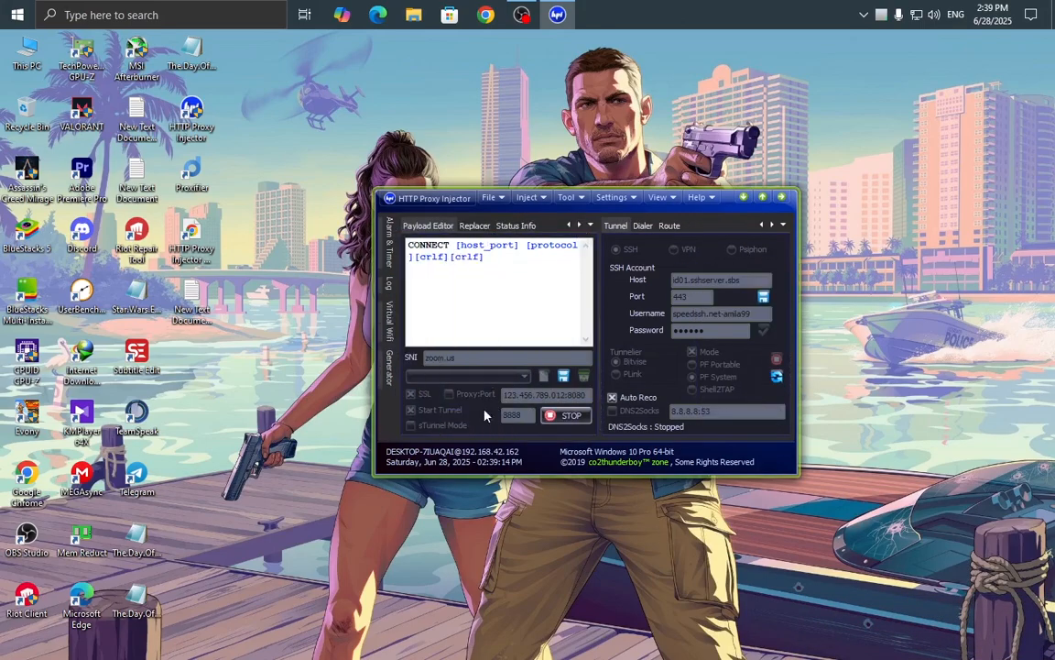
click(743, 198)
right_click(827, 148)
click(848, 189)
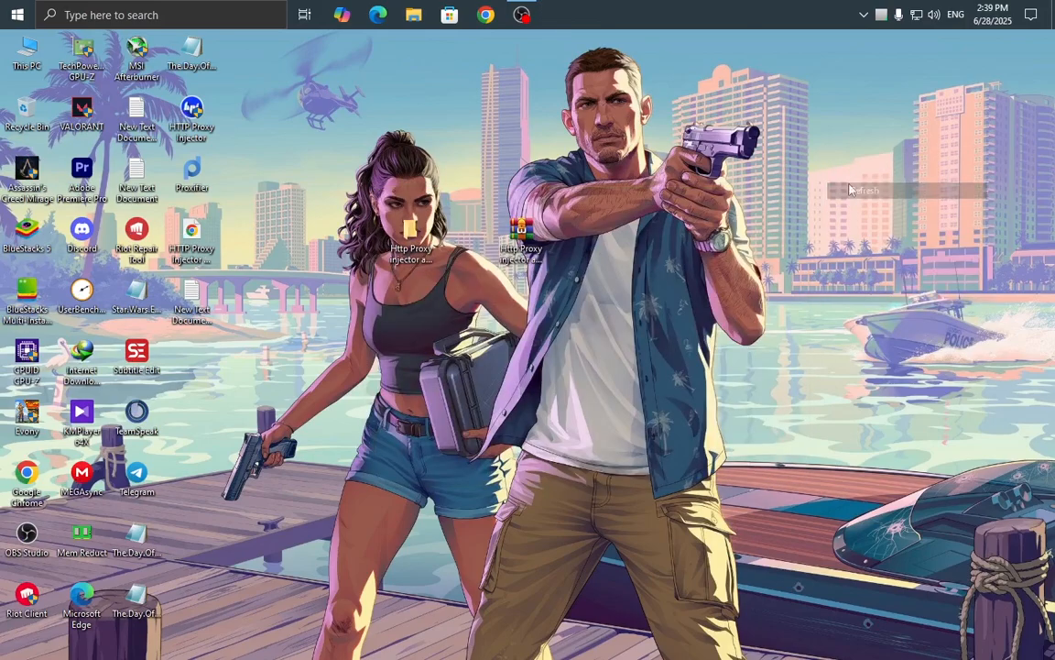
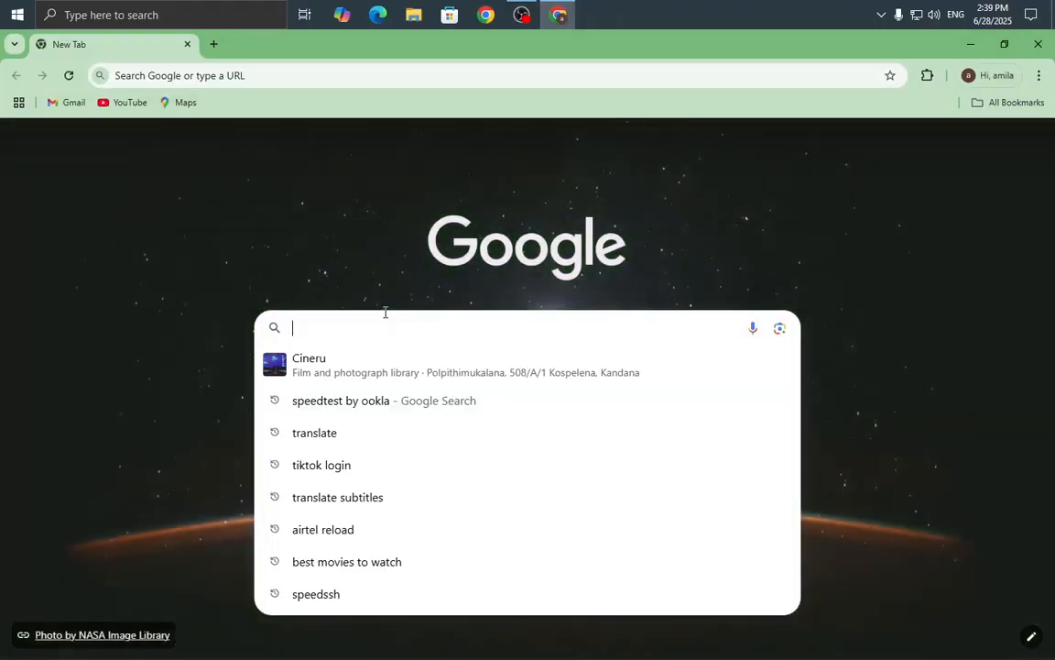
Search Google for 'speedtest by ookla' and open the speedtest.net result.
click(385, 404)
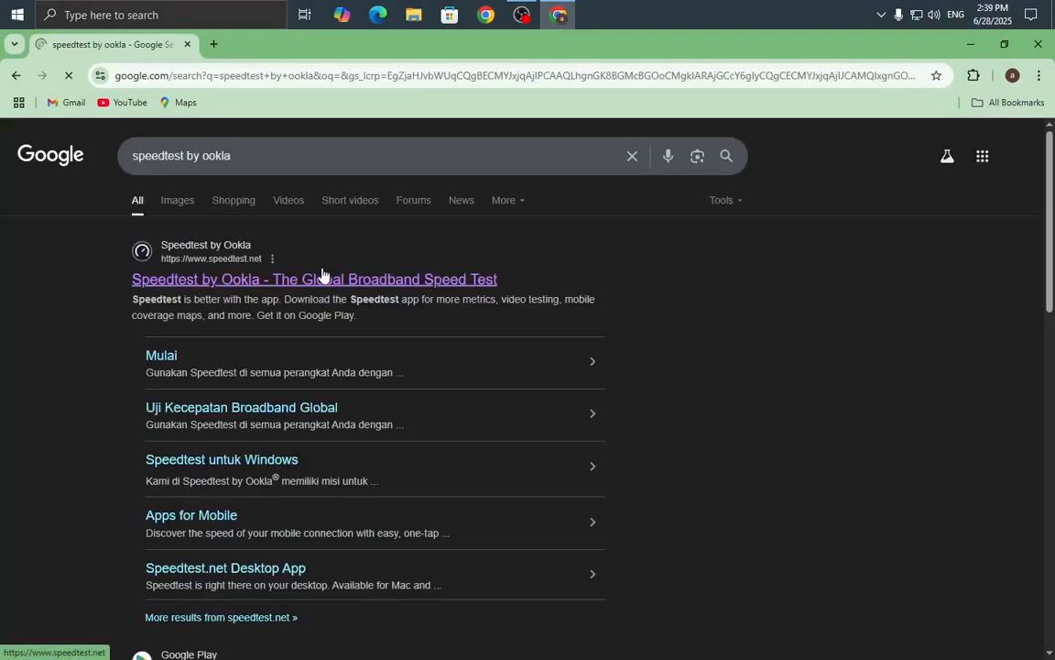
click(384, 279)
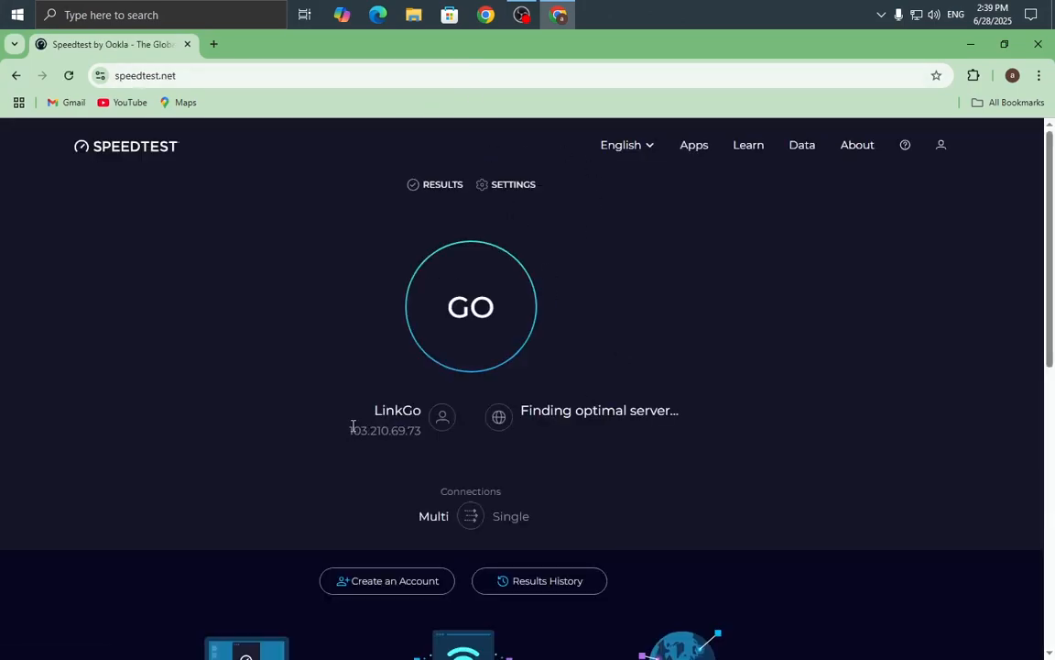
Dismiss the privacy notice and highlight the LinkGo provider and Jakarta server names.
mouse_move(375, 410)
mouse_down()
mouse_move(425, 412)
mouse_move(387, 411)
mouse_up()
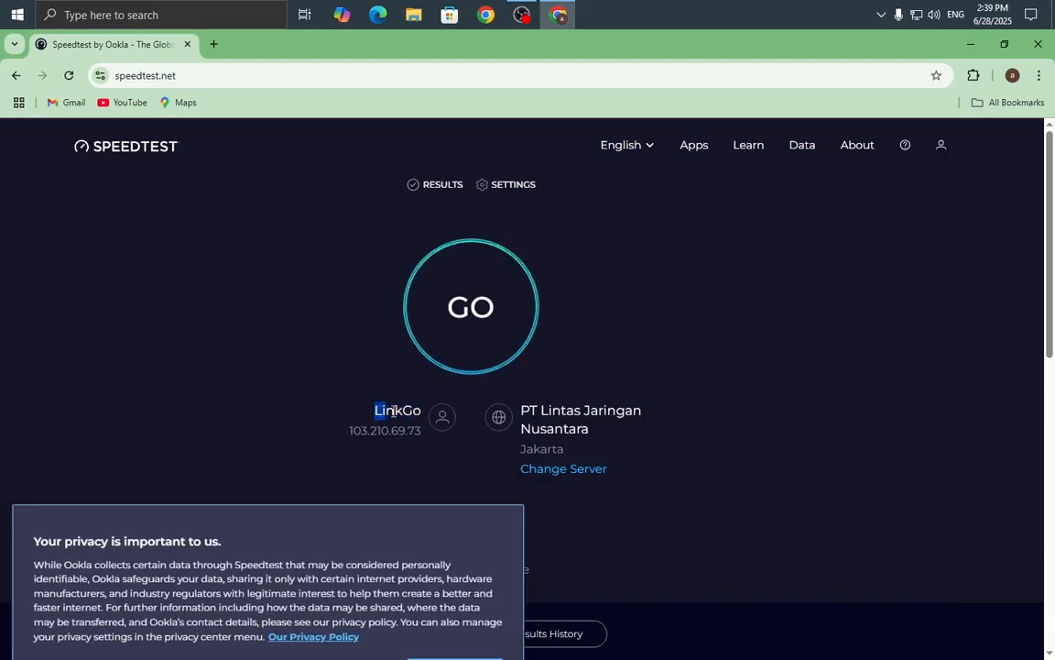
click(377, 412)
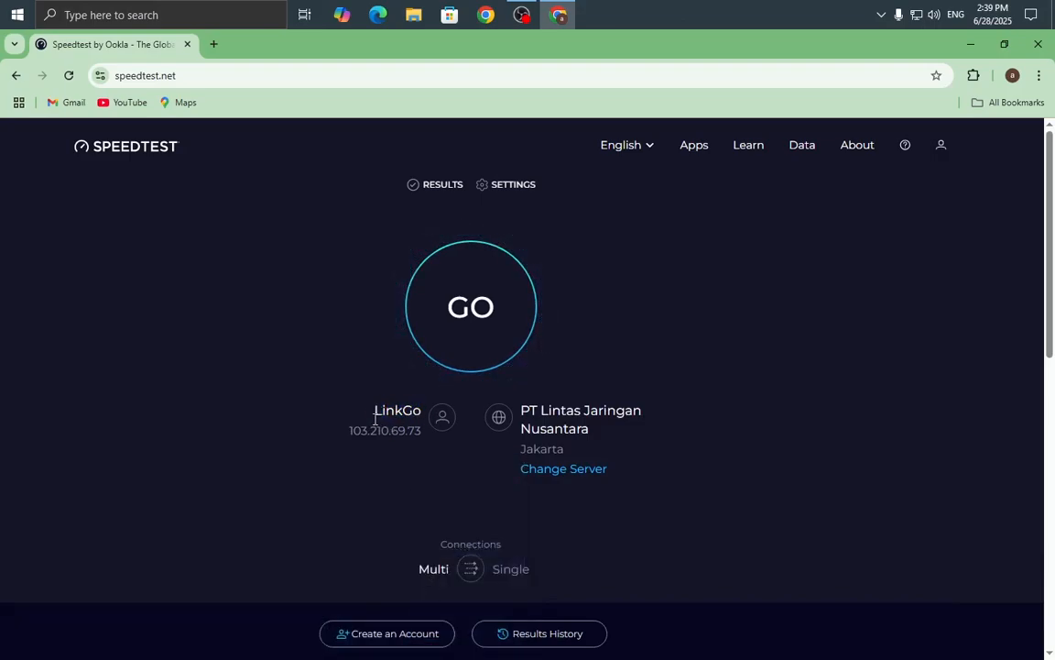
drag(375, 413, 422, 417)
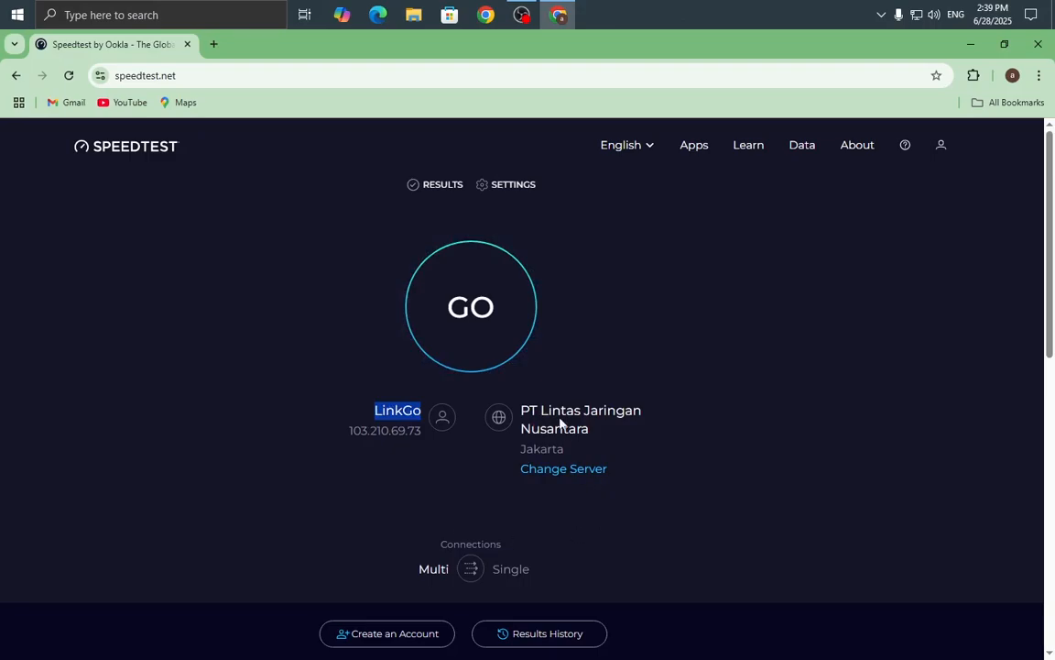
drag(471, 447, 571, 452)
click(564, 468)
click(778, 292)
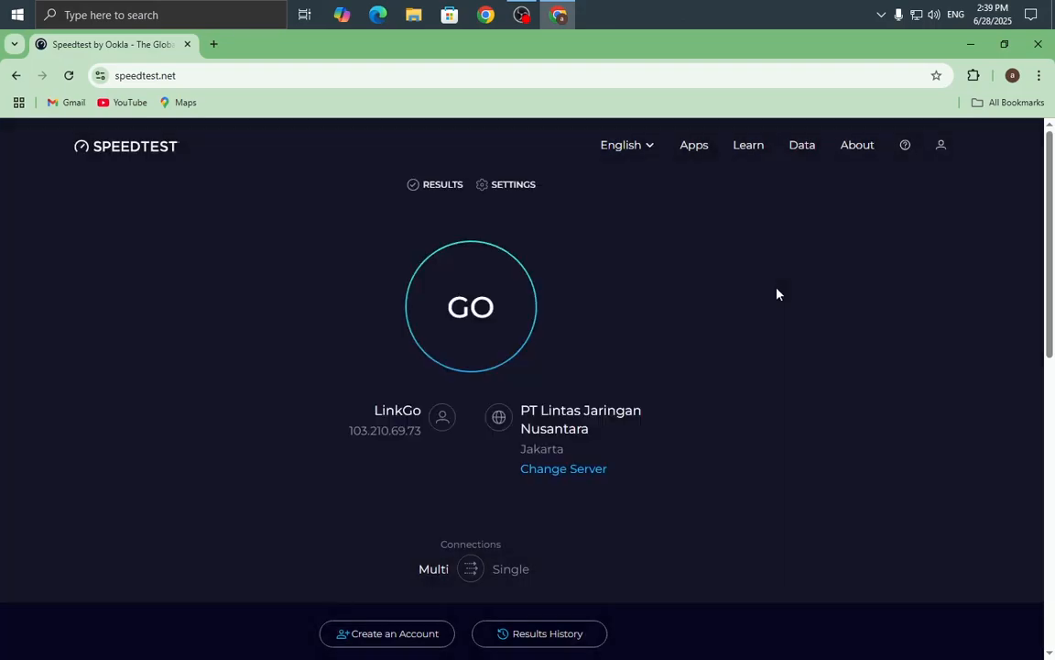
Run the speed test, reaching 1.76 Mbps download with 97 ms ping.
click(448, 309)
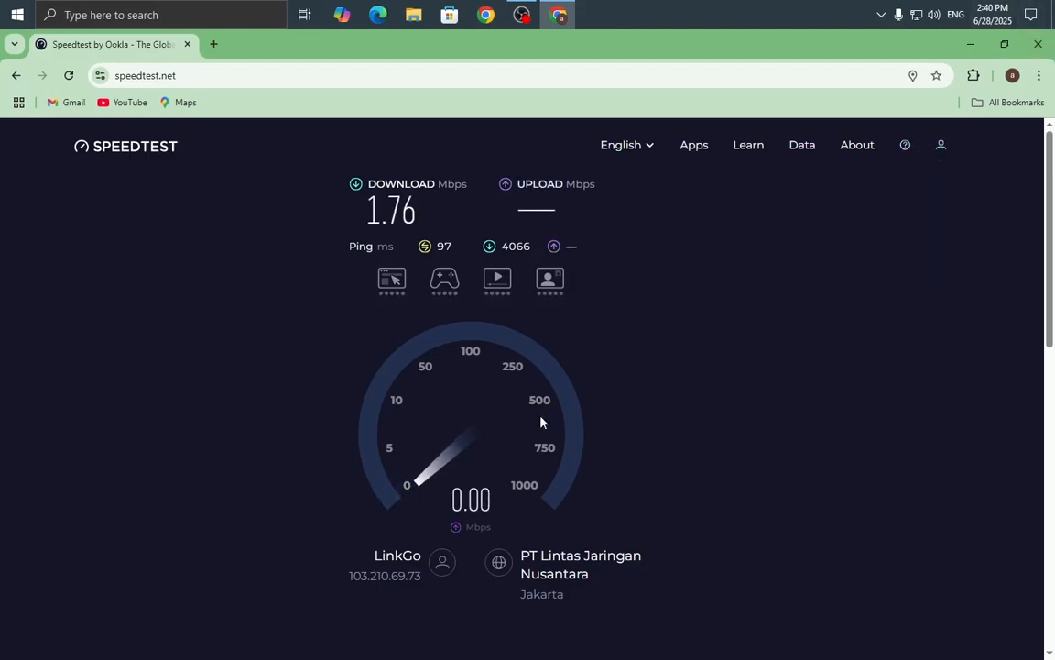
Show the desktop, refresh it fifteen times, then relaunch Chrome to its profile picker.
key(super+d)
right_click(587, 163)
click(600, 207)
right_click(627, 139)
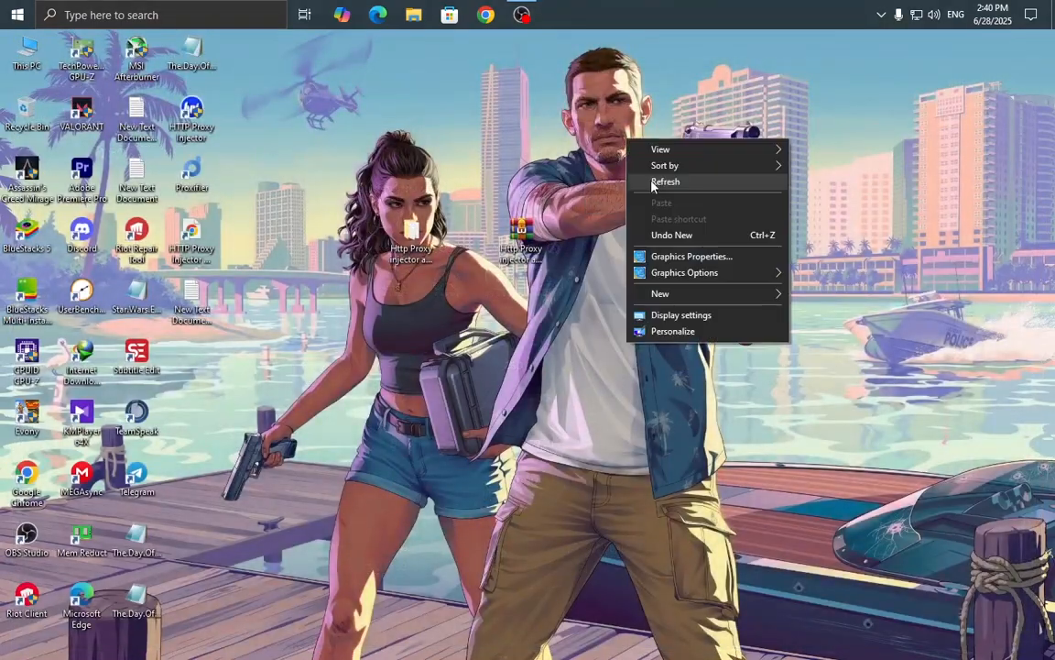
click(652, 182)
right_click(641, 125)
click(659, 167)
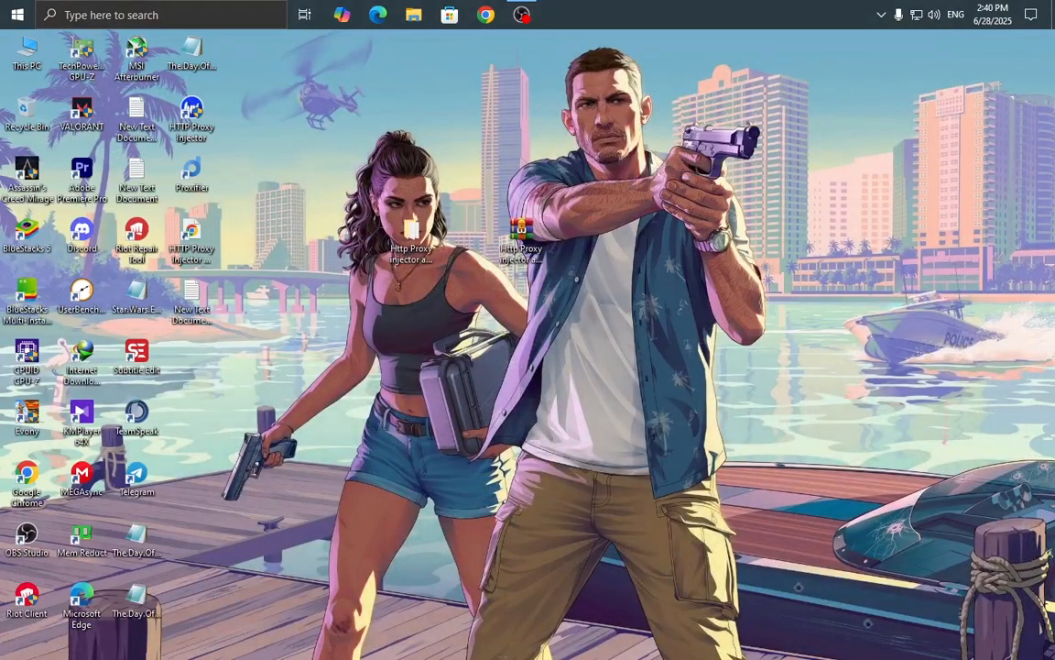
right_click(565, 73)
click(588, 119)
right_click(455, 91)
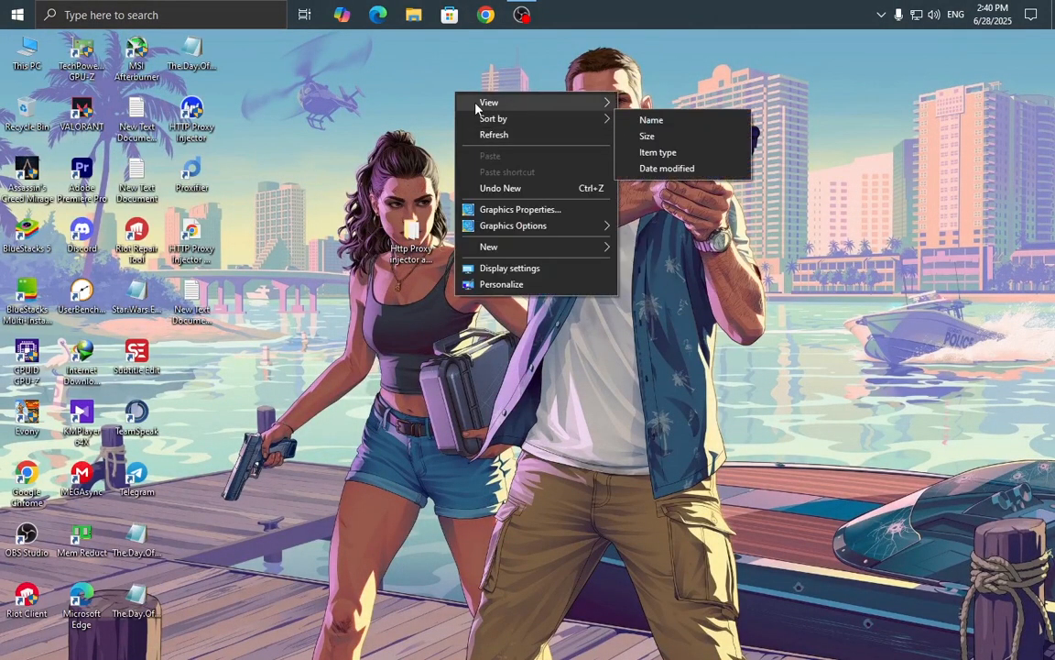
click(495, 135)
right_click(470, 88)
click(476, 128)
right_click(457, 101)
click(478, 144)
right_click(455, 77)
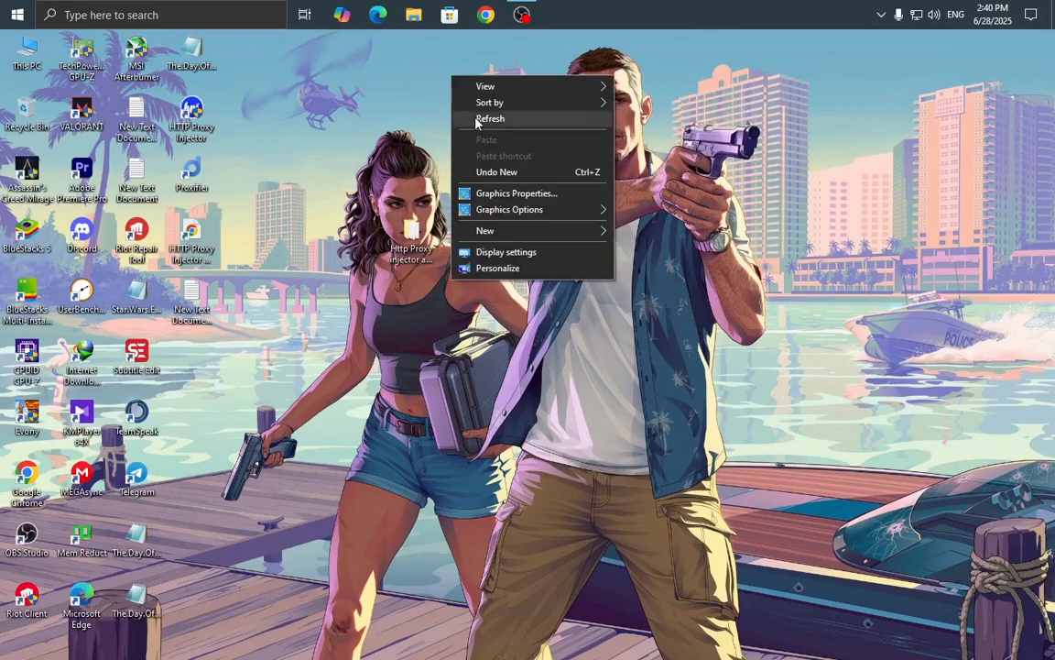
click(478, 119)
right_click(486, 78)
click(502, 121)
right_click(506, 84)
click(530, 132)
right_click(500, 87)
click(520, 129)
right_click(448, 70)
click(468, 116)
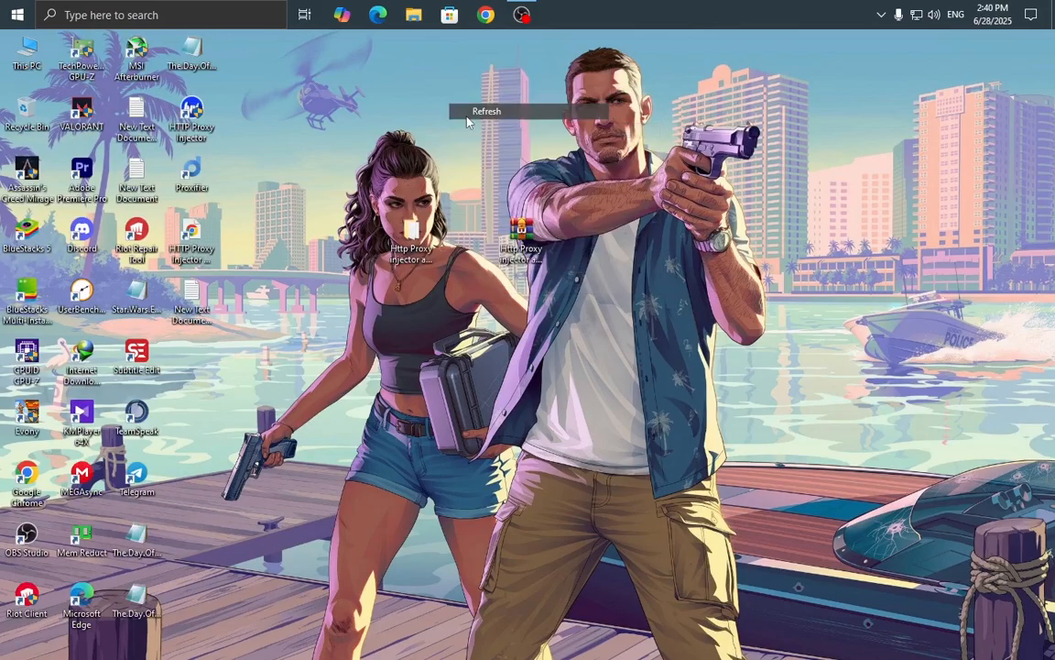
right_click(428, 81)
click(452, 127)
right_click(450, 81)
click(470, 125)
right_click(441, 86)
click(455, 128)
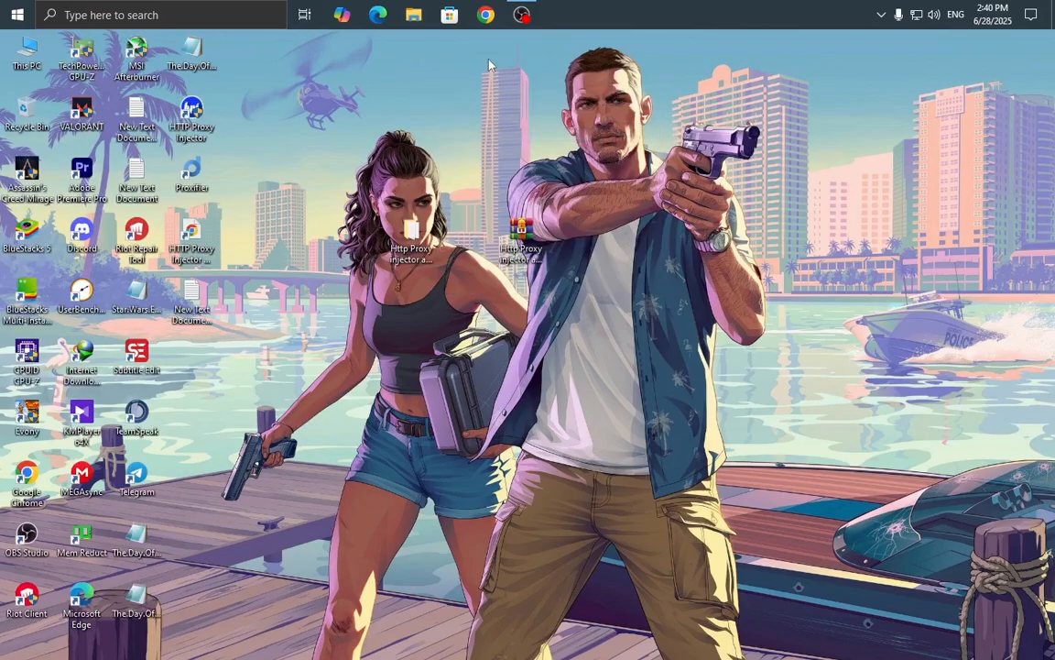
click(485, 14)
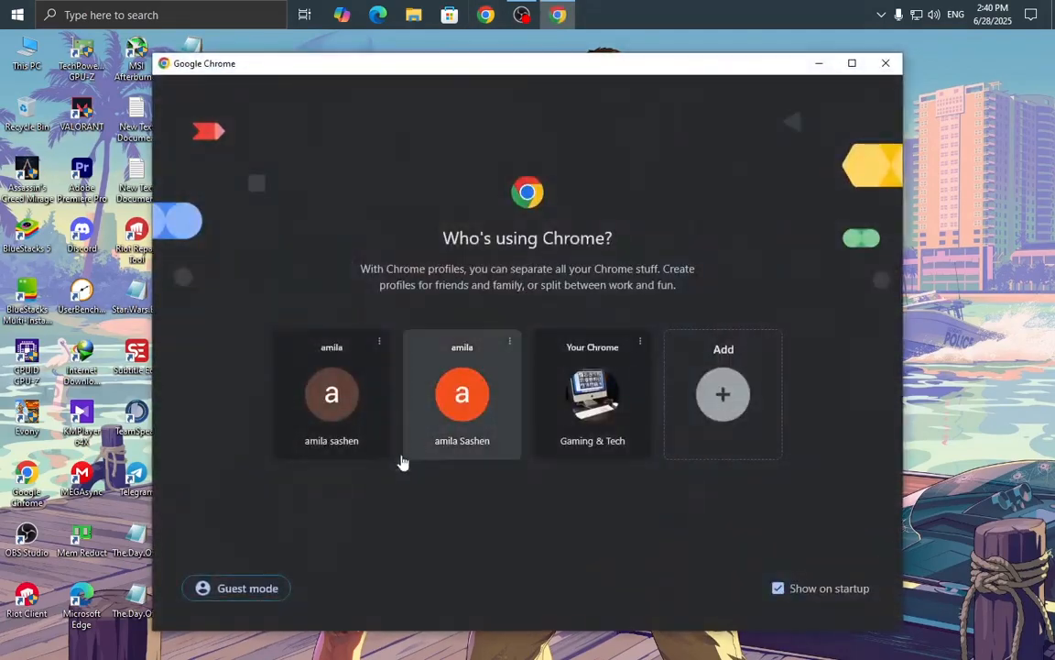
Open YouTube in the first profile, closing the IDM error dialog and internetdownloadmanager.com tab.
click(341, 447)
click(316, 403)
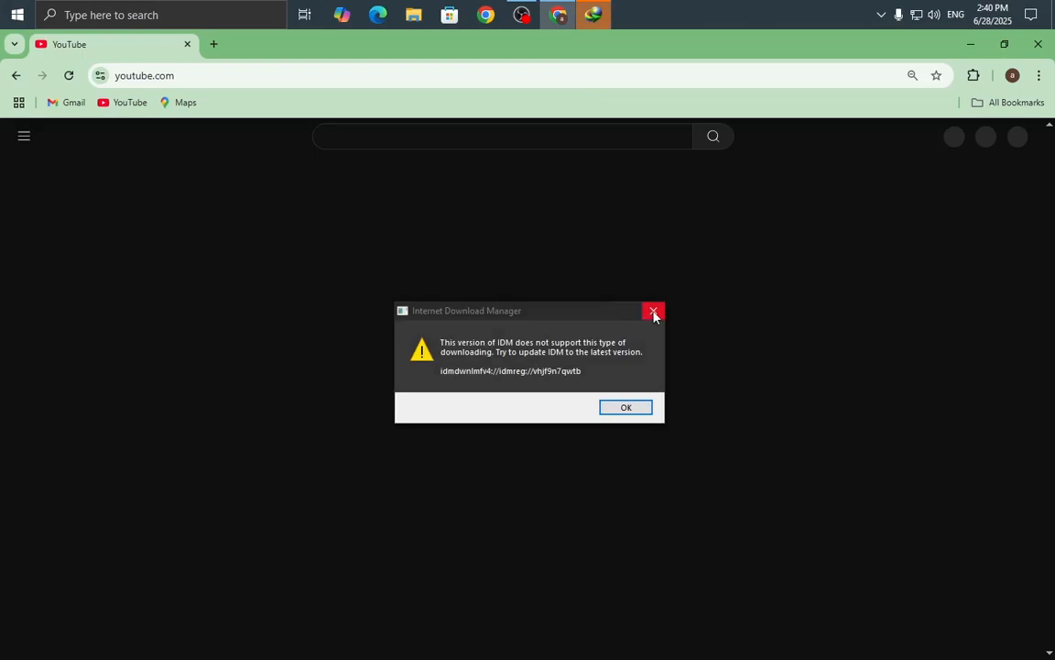
click(652, 308)
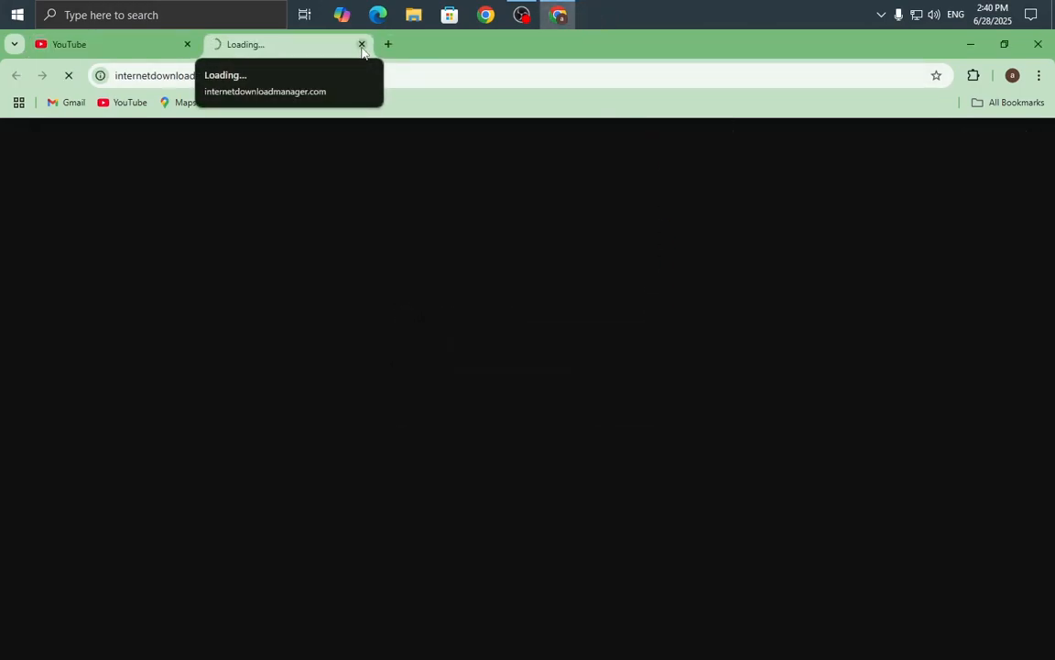
click(362, 44)
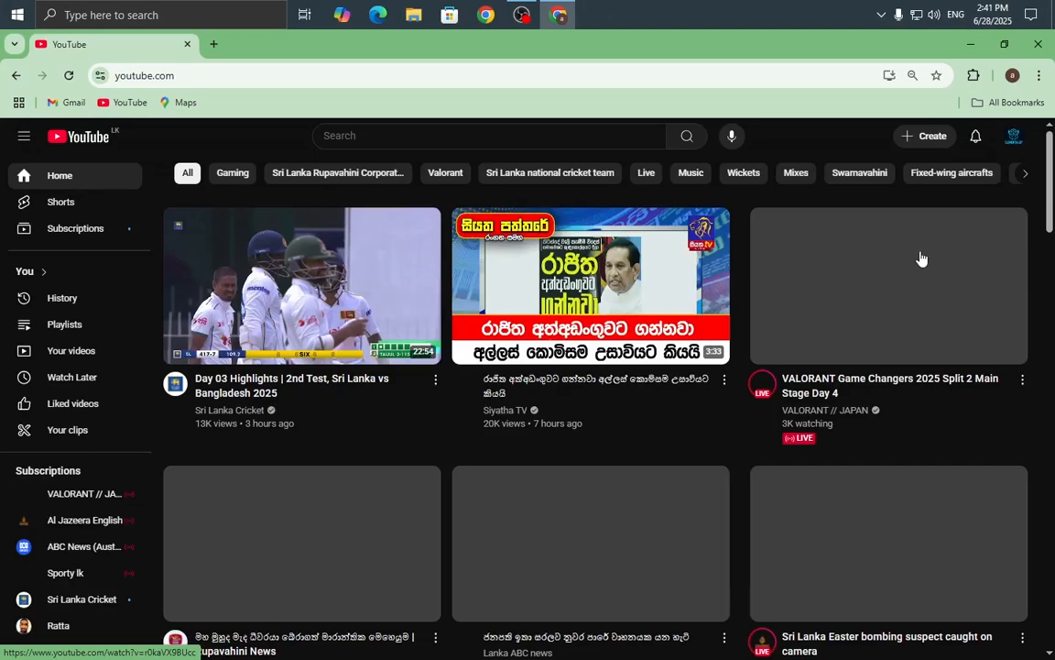
Scroll through the YouTube home feed, then close Chrome to return to the desktop.
scroll(837, 260, down, 5)
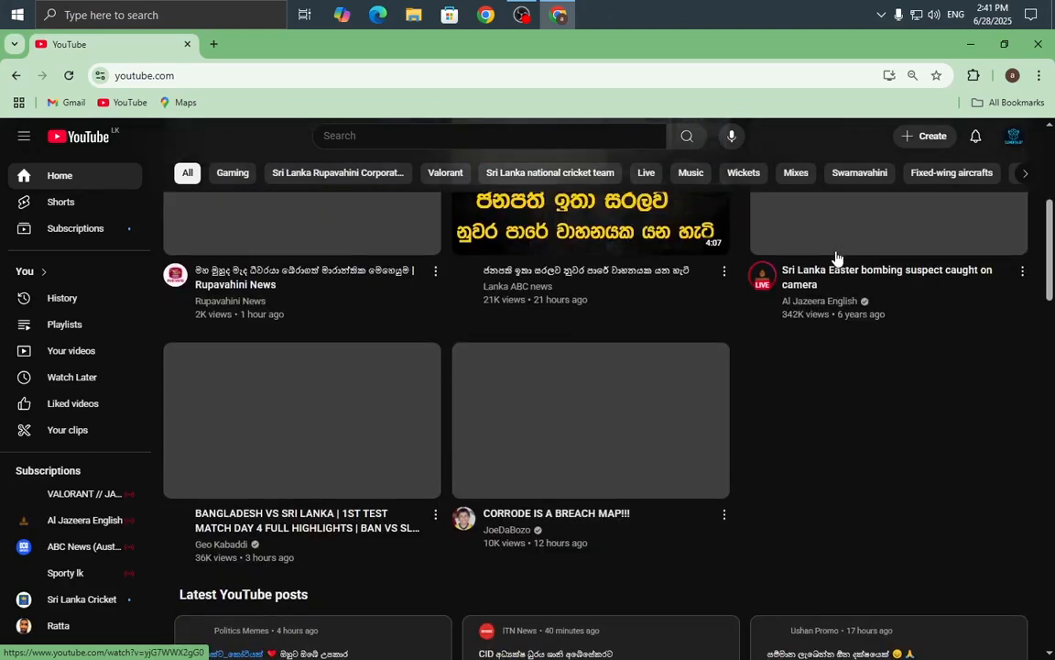
scroll(836, 259, down, 1)
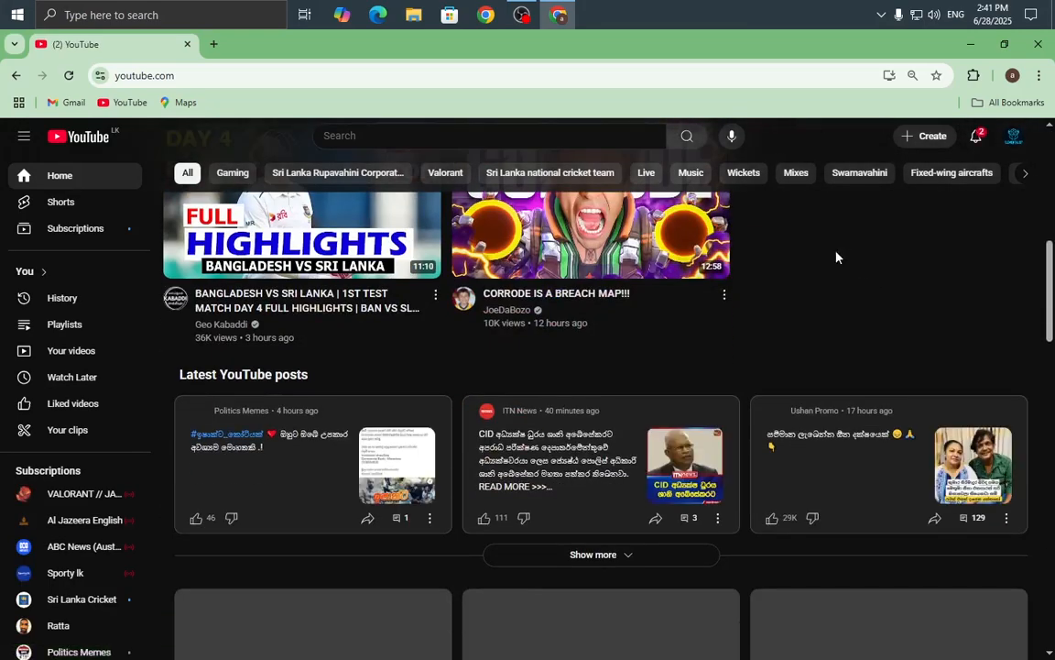
scroll(836, 259, down, 4)
scroll(837, 259, down, 6)
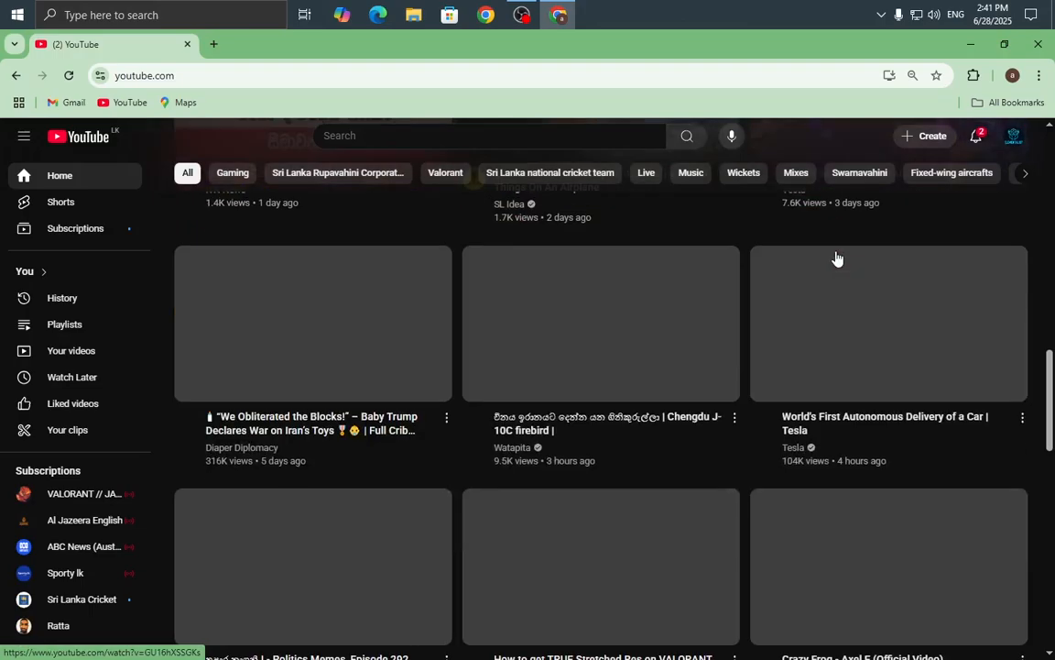
scroll(836, 259, down, 3)
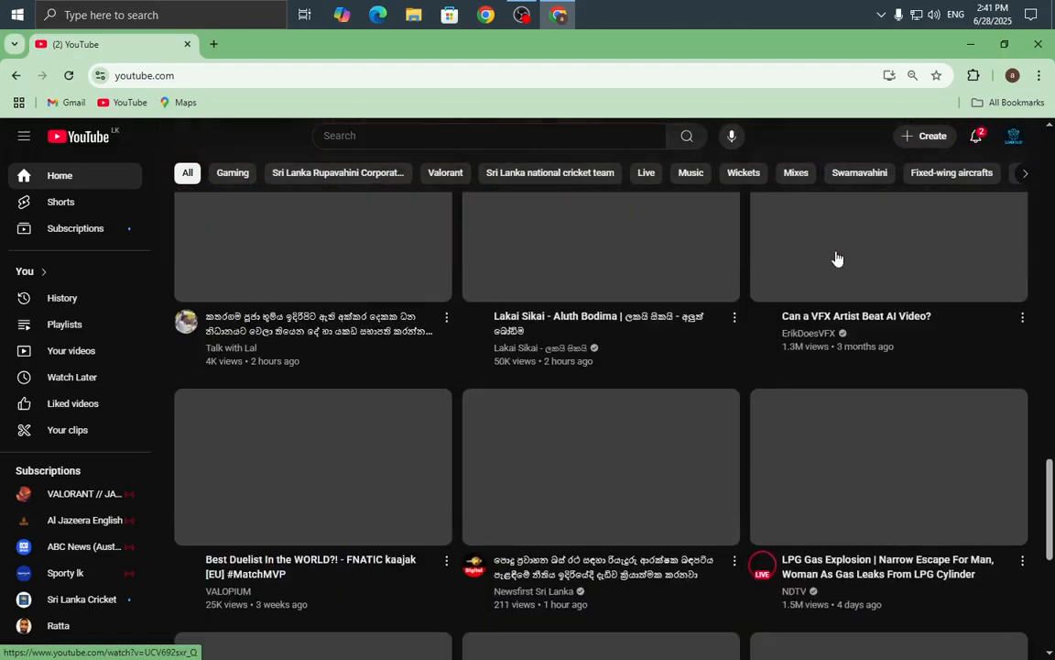
scroll(836, 260, up, 10)
scroll(836, 257, up, 5)
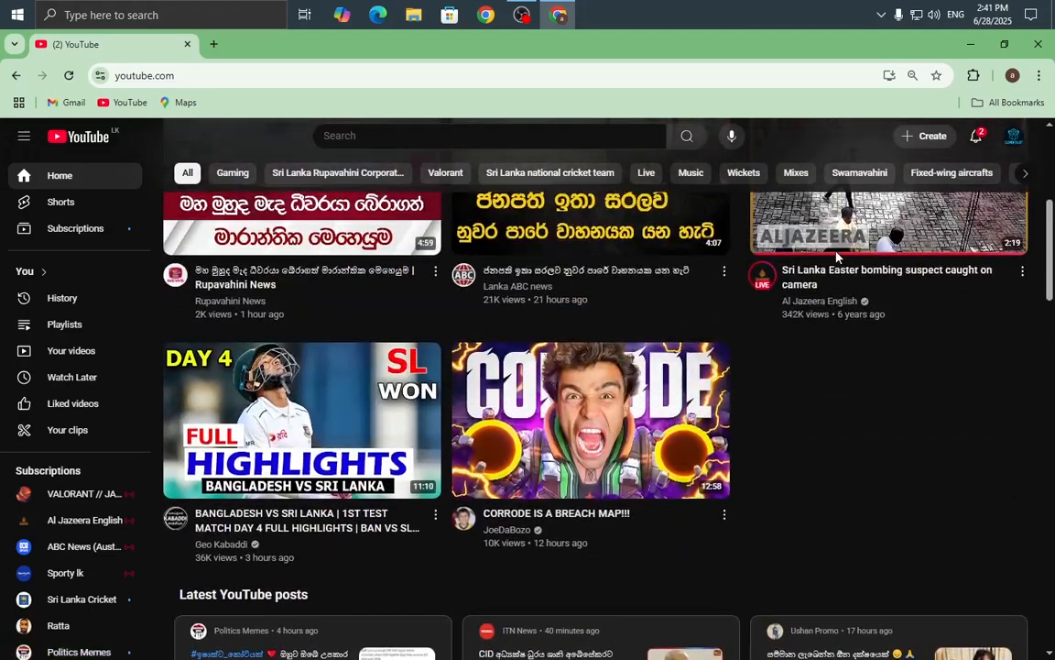
scroll(837, 257, down, 7)
scroll(837, 259, down, 12)
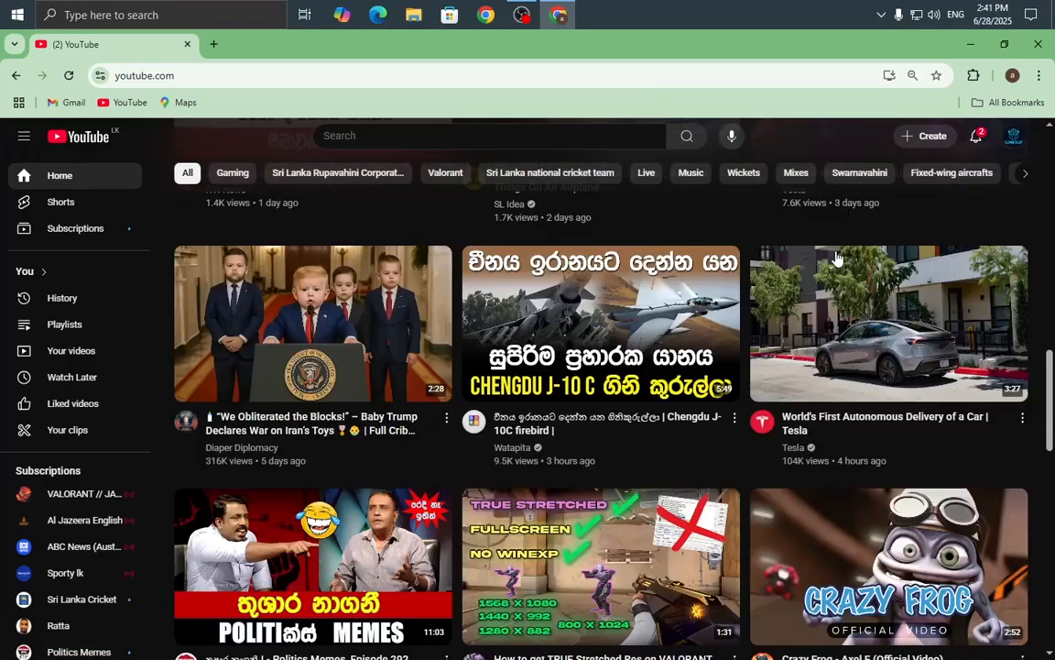
scroll(1022, 252, down, 6)
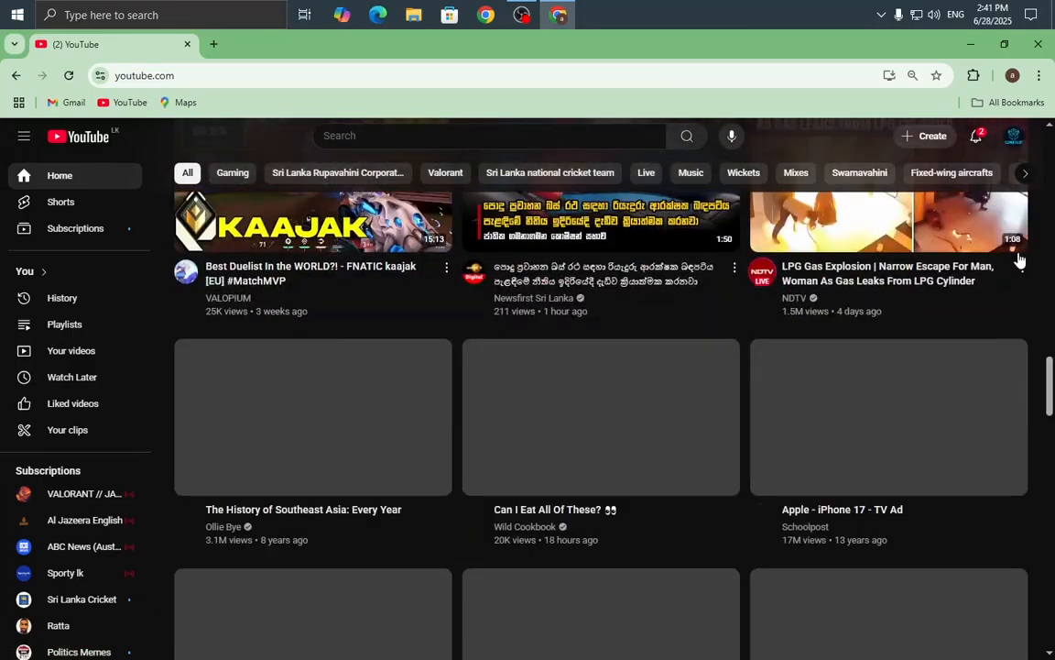
scroll(1022, 255, up, 9)
scroll(1020, 260, up, 4)
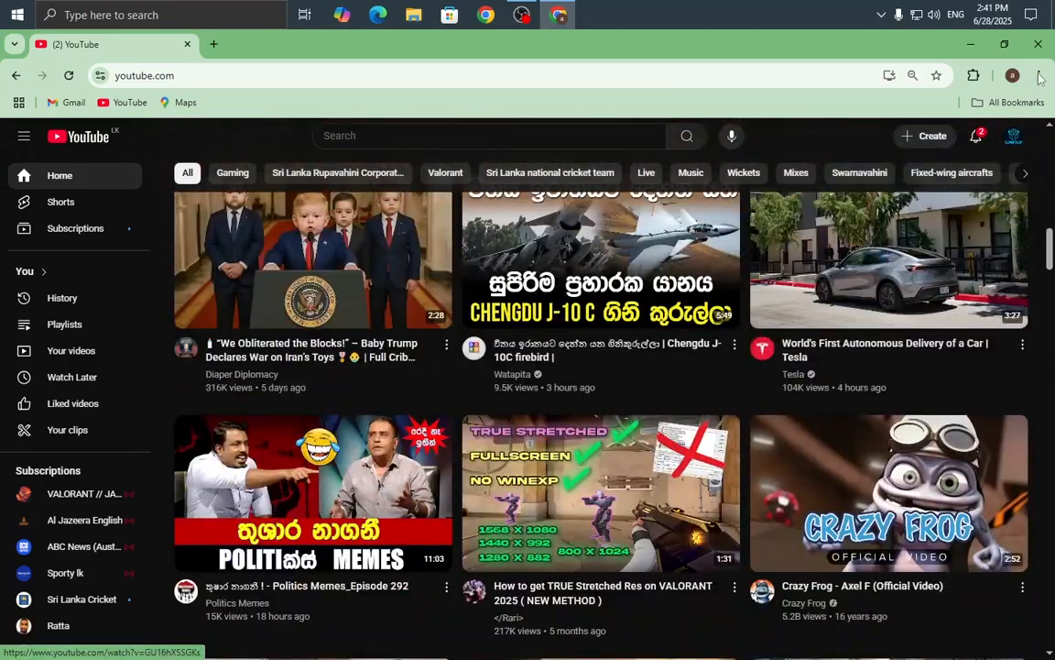
click(1039, 44)
right_click(760, 158)
click(784, 199)
right_click(741, 110)
click(760, 152)
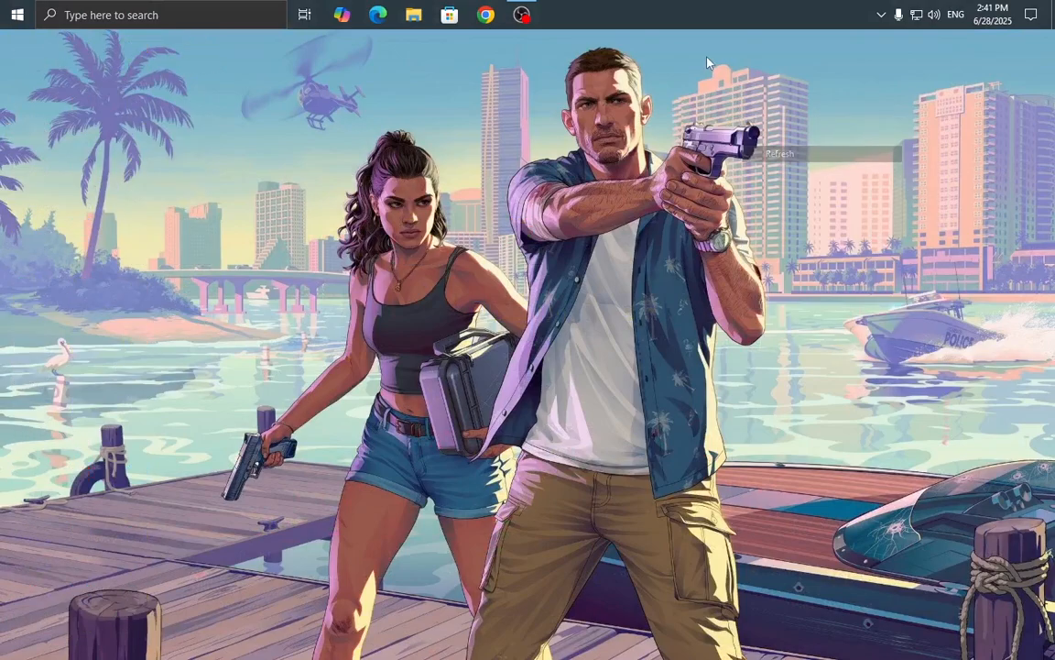
right_click(708, 65)
click(727, 107)
right_click(731, 106)
click(754, 149)
right_click(650, 107)
click(687, 150)
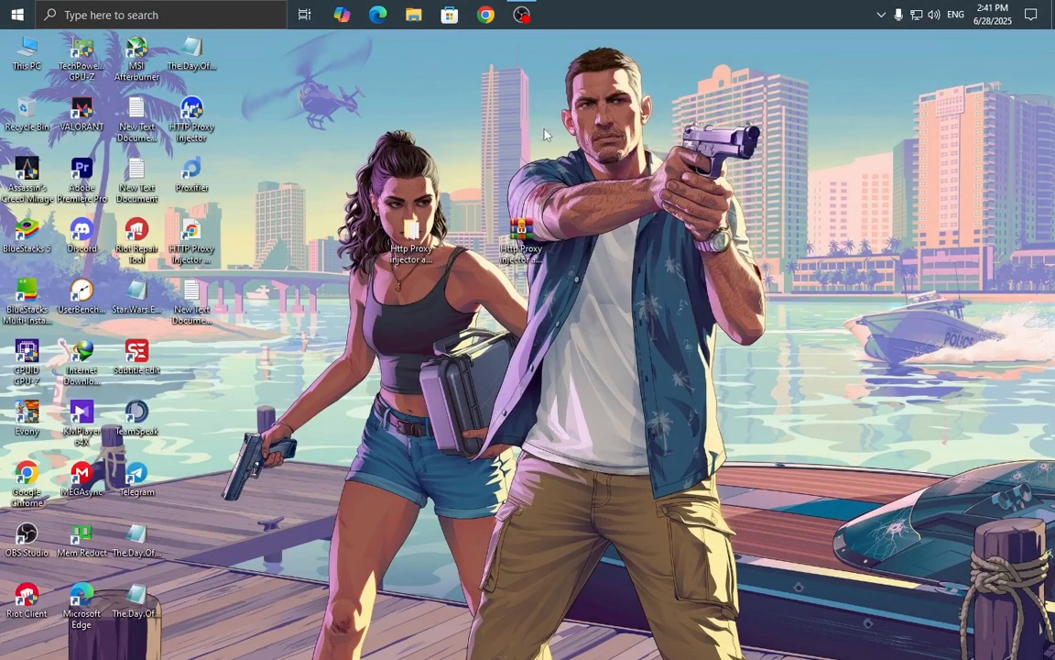
right_click(540, 98)
click(563, 142)
right_click(551, 152)
click(578, 201)
right_click(710, 156)
click(735, 200)
right_click(634, 103)
click(661, 150)
right_click(617, 110)
click(649, 160)
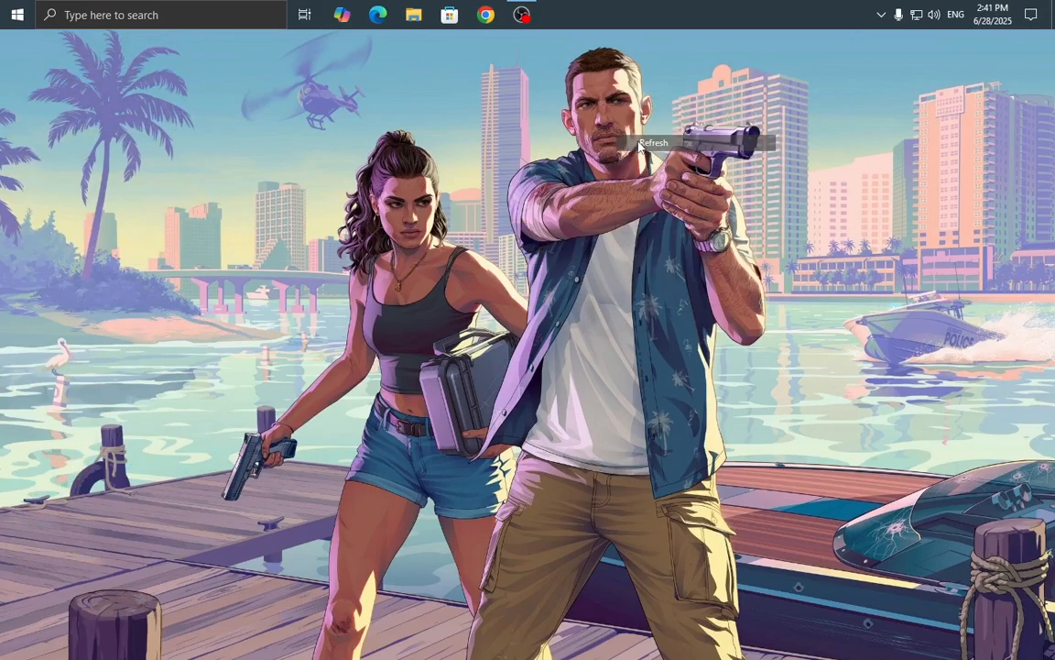
drag(383, 170, 627, 314)
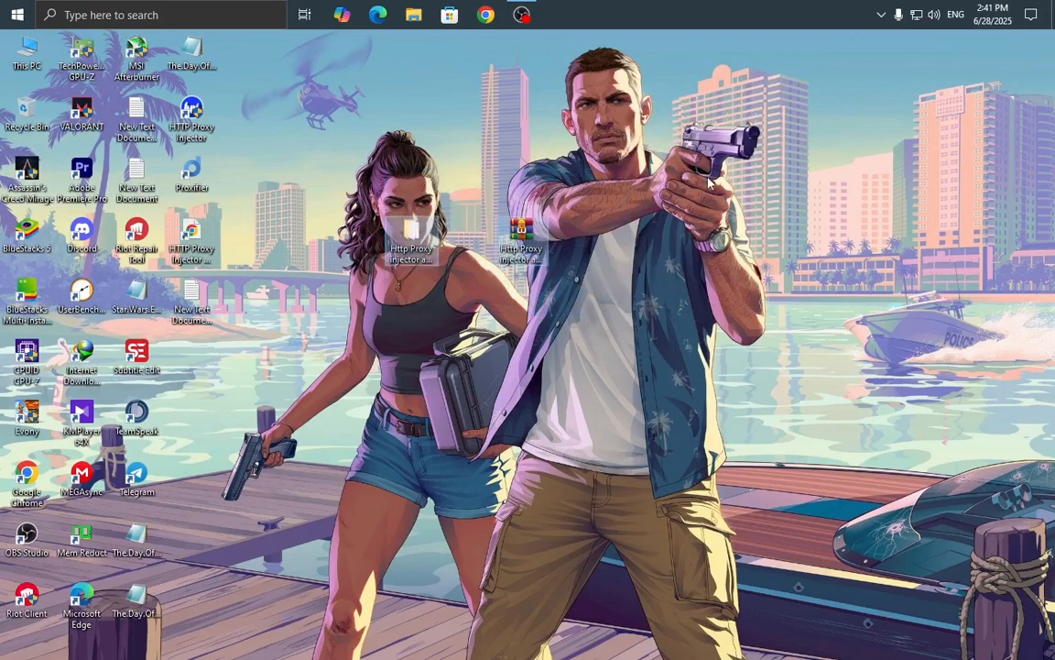
right_click(706, 176)
click(733, 221)
right_click(681, 153)
click(708, 199)
right_click(600, 120)
click(630, 170)
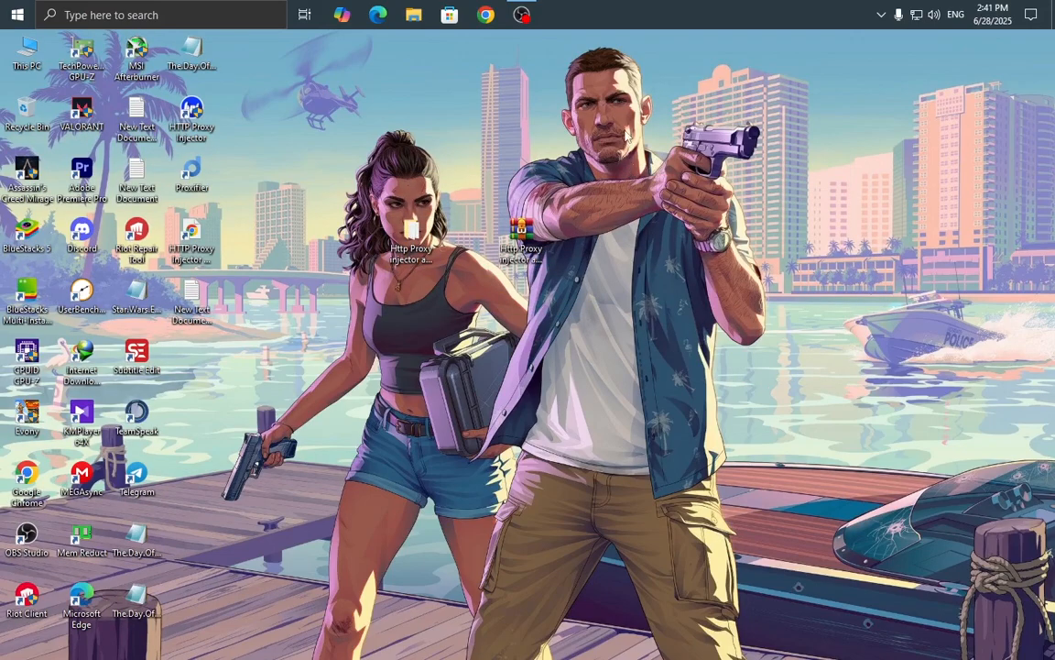
right_click(560, 116)
click(586, 156)
right_click(536, 103)
click(560, 144)
right_click(615, 150)
click(631, 197)
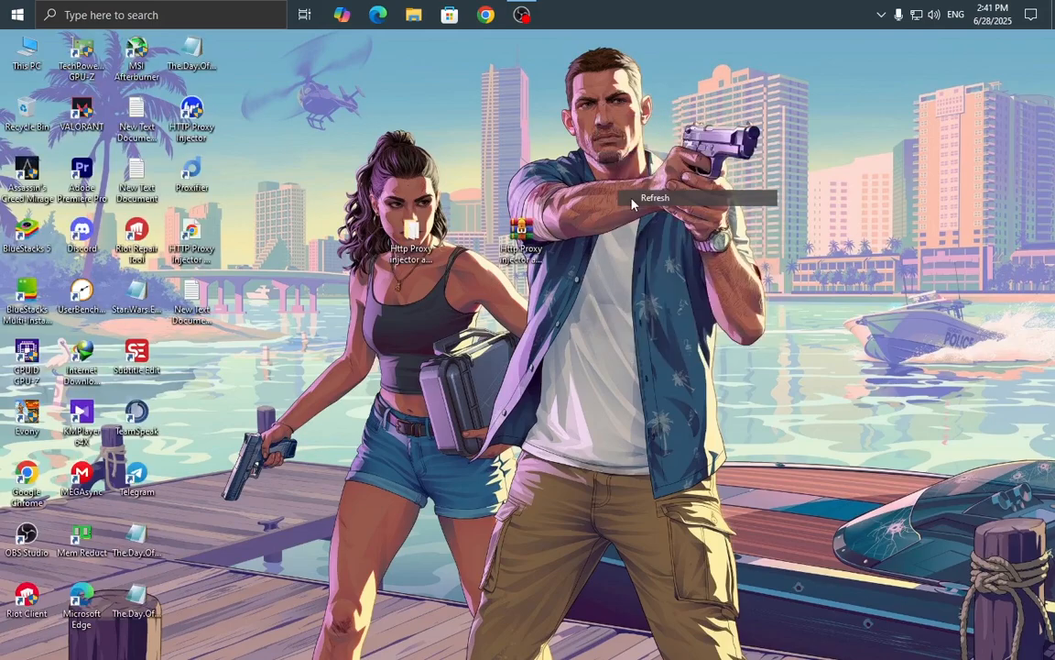
right_click(586, 144)
click(608, 187)
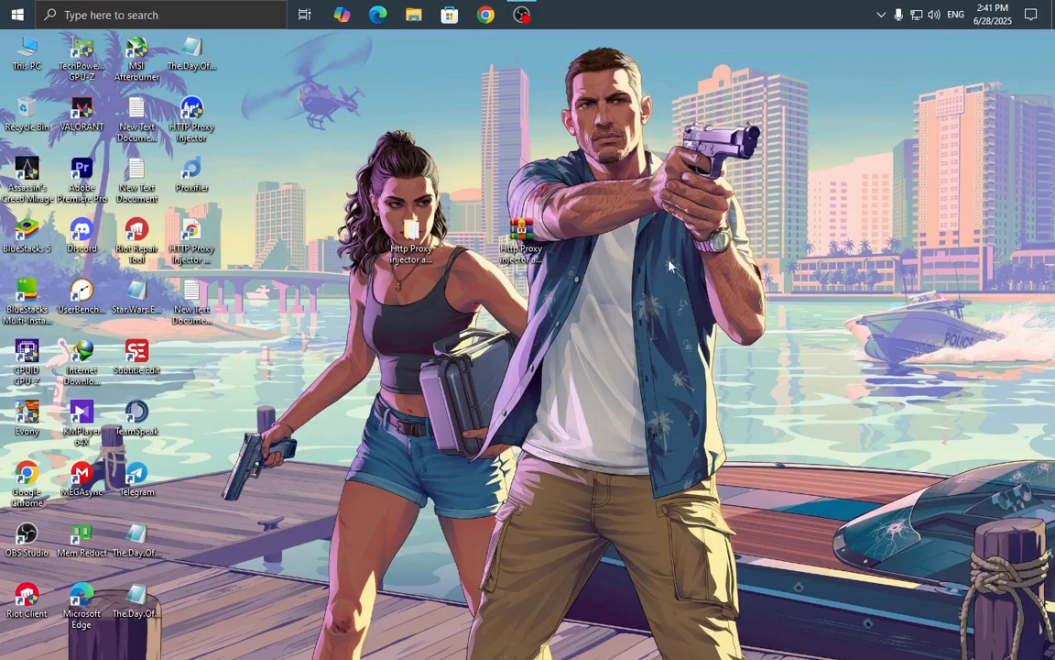
right_click(529, 53)
right_click(627, 89)
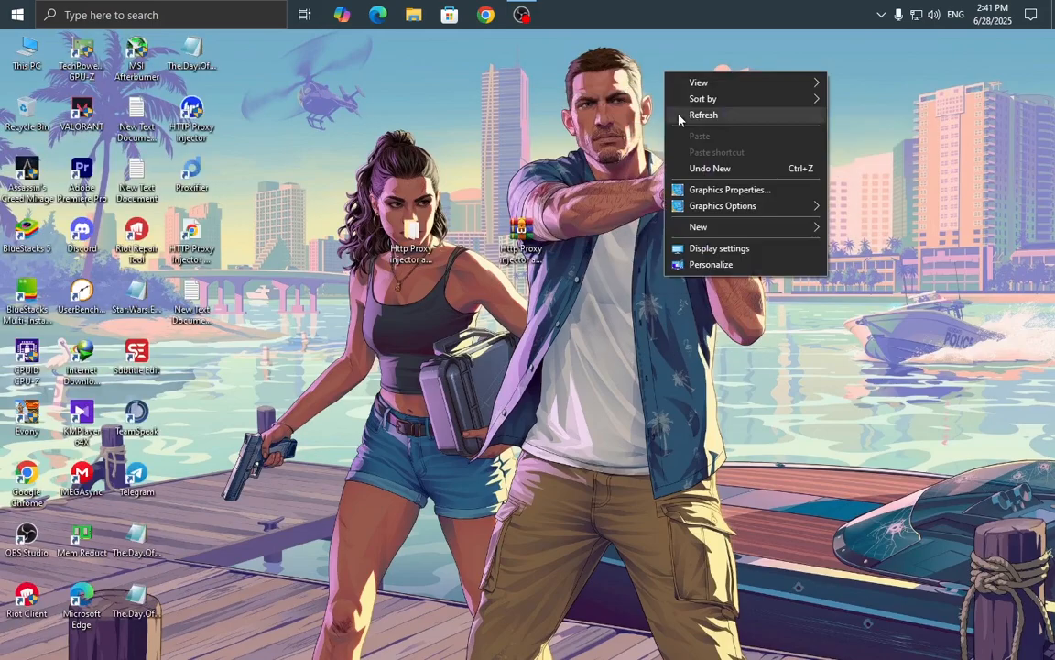
click(677, 131)
right_click(655, 124)
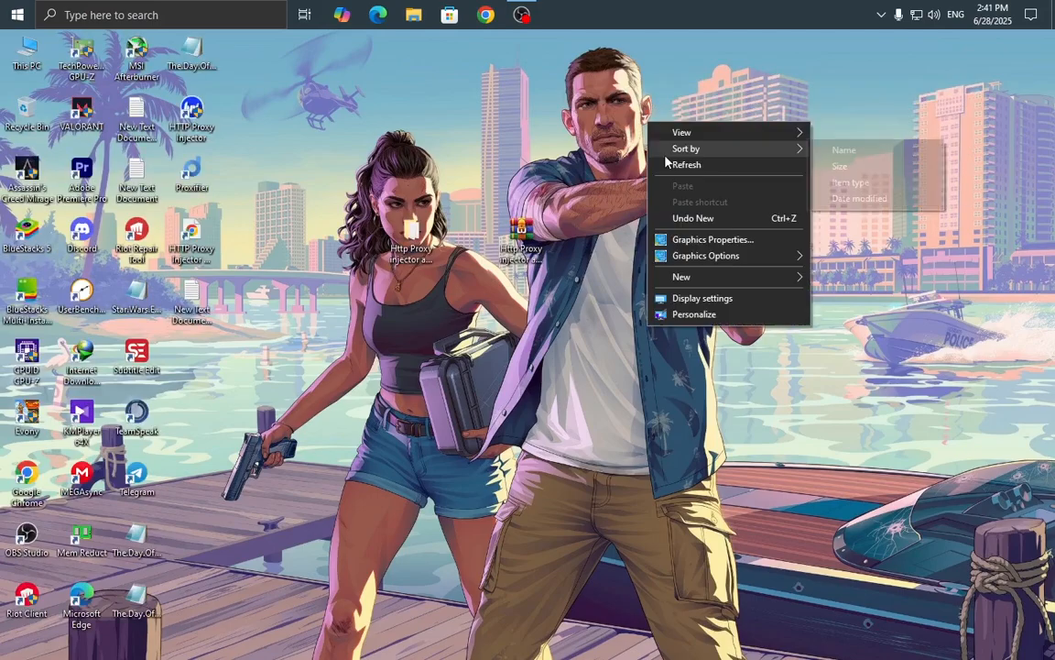
click(678, 165)
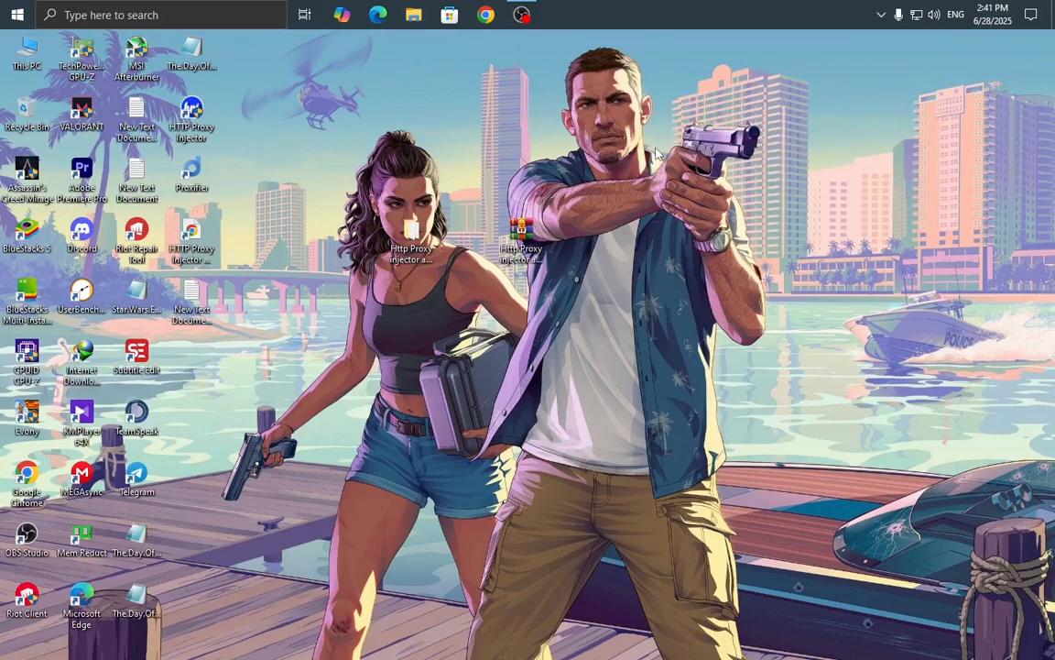
right_click(657, 133)
click(675, 175)
right_click(647, 114)
click(676, 155)
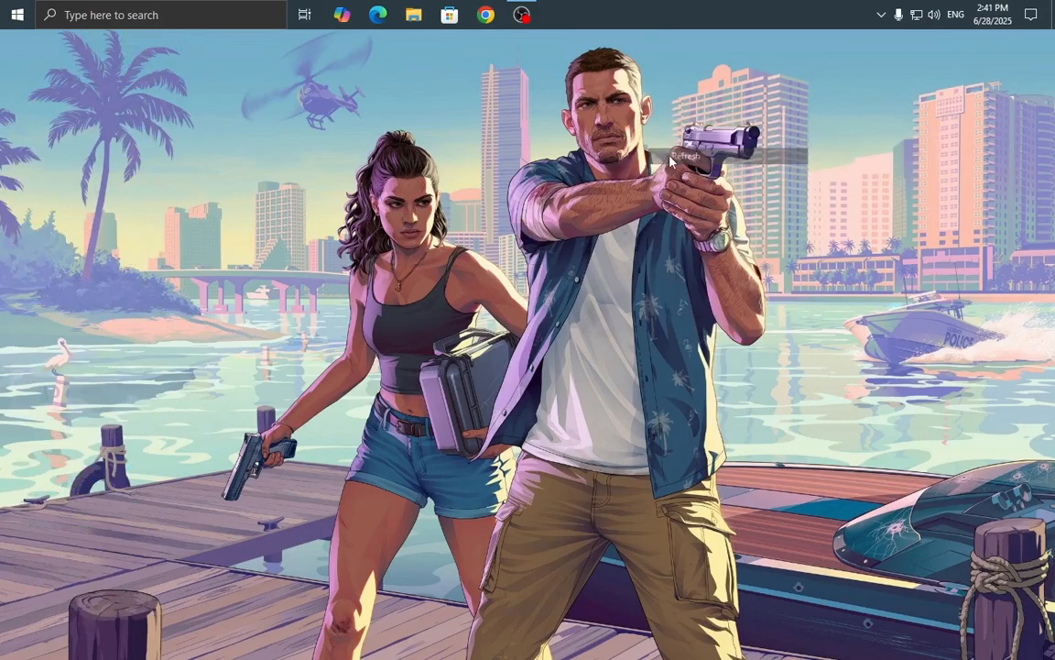